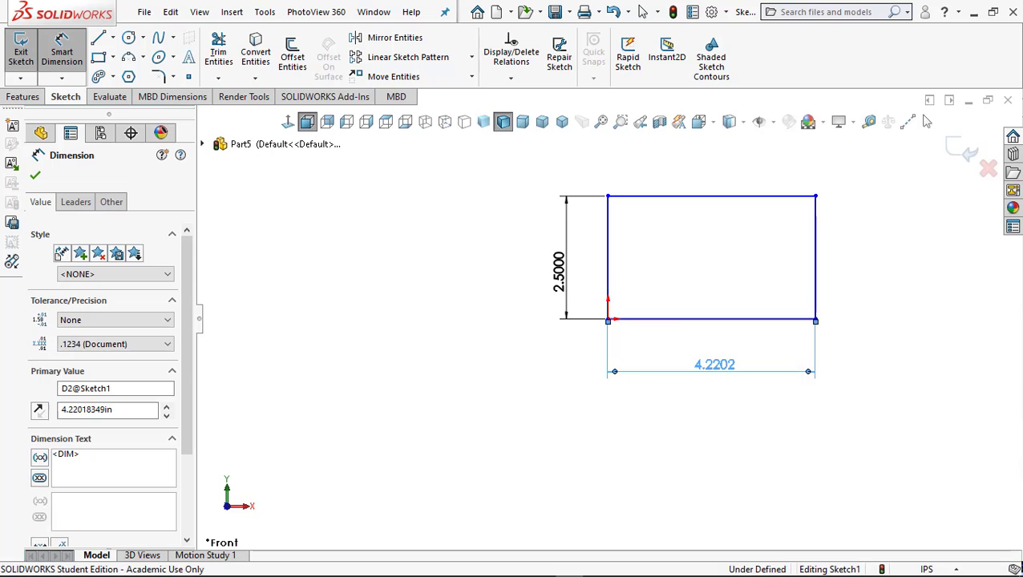
Finish the rectangle's width dimension and extrude the 5 by 2.5 in rectangle as a blind boss 1.5 in deep.
click(35, 175)
click(32, 98)
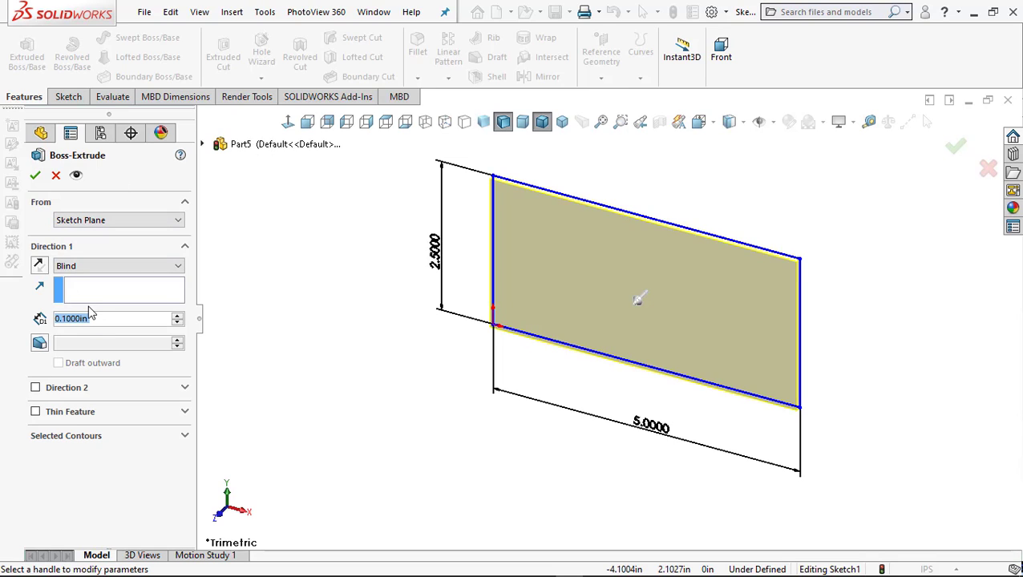
text(1.2)
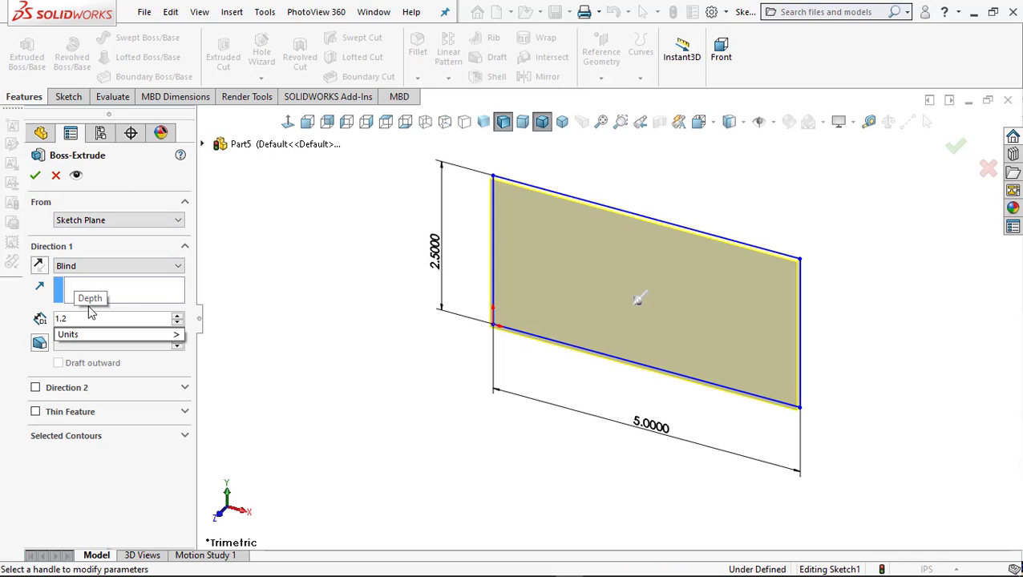
key(BackSpace)
text(5)
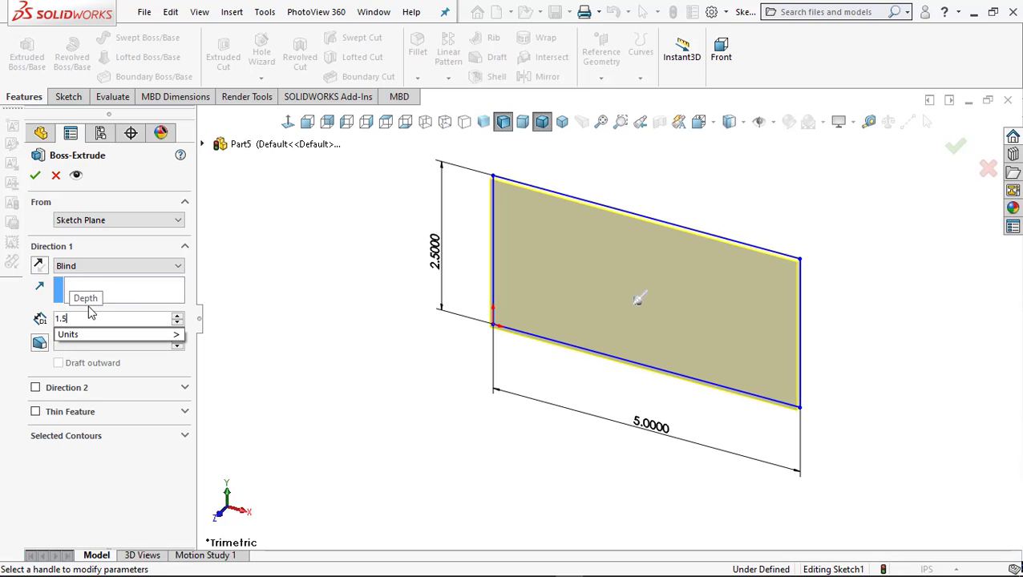
key(Return)
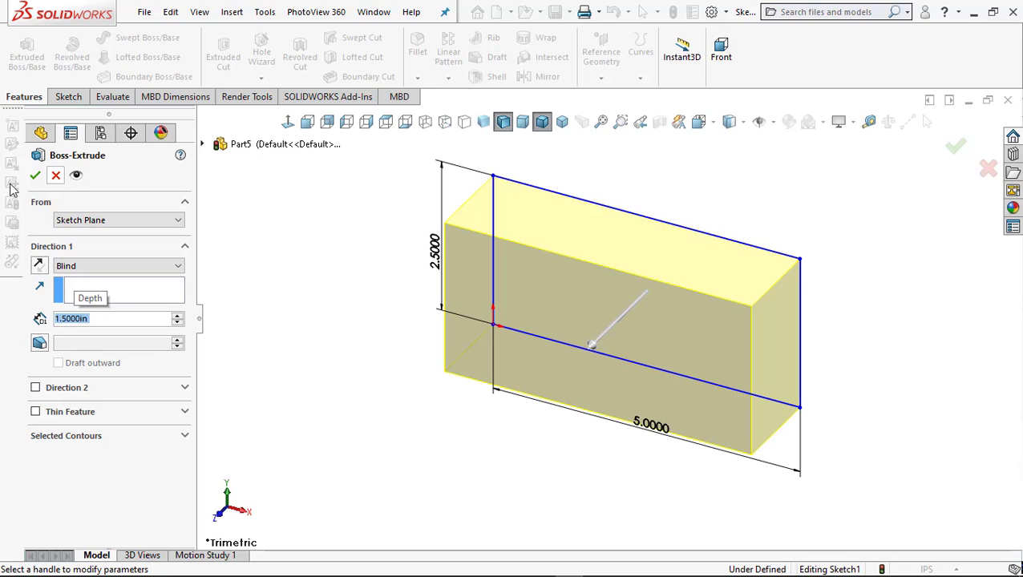
click(36, 176)
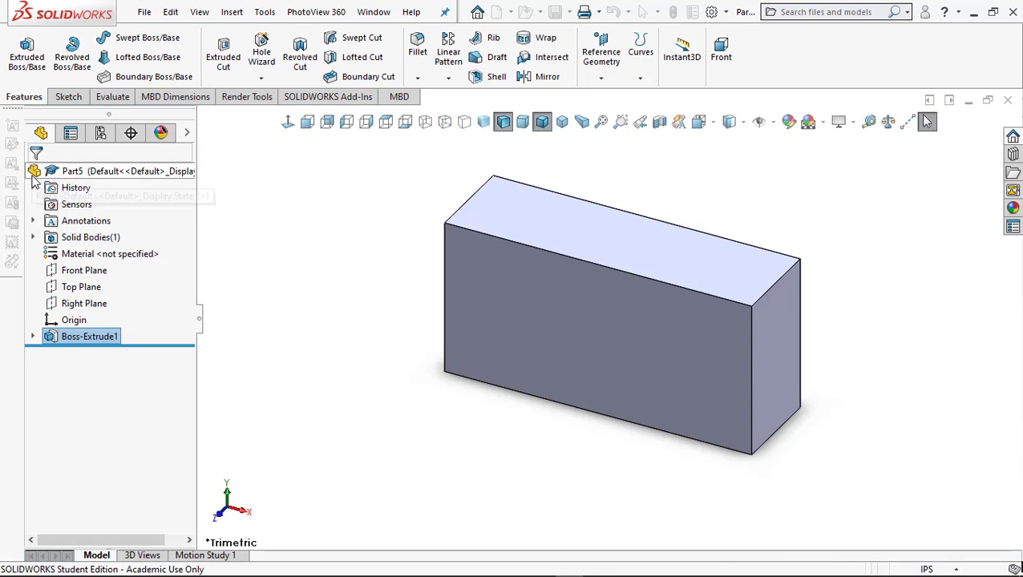
Sketch a corner rectangle on the block's front face, from the left edge's midpoint to the upper right corner, covering the upper half.
click(475, 279)
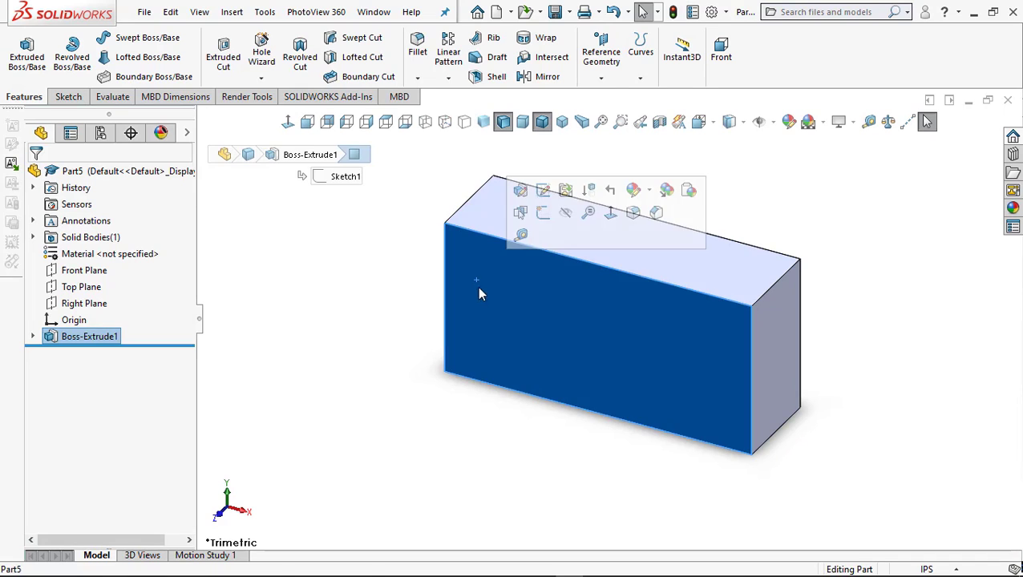
click(610, 212)
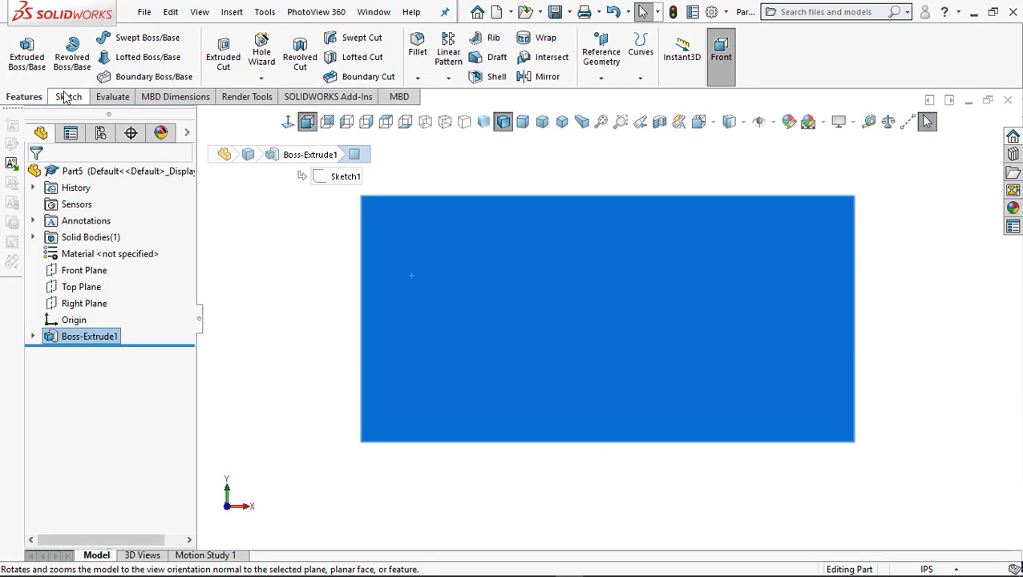
click(65, 96)
click(98, 58)
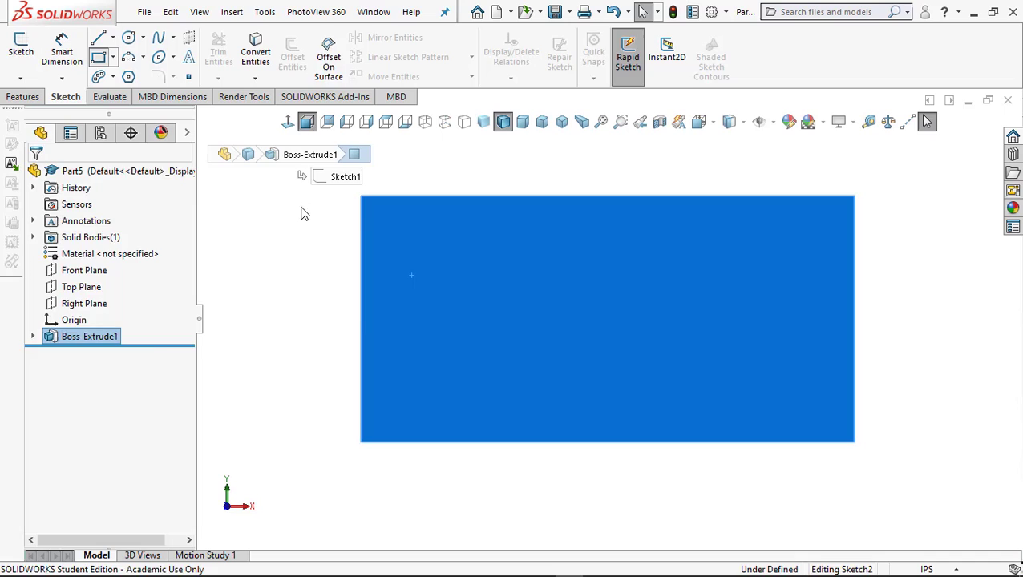
click(361, 318)
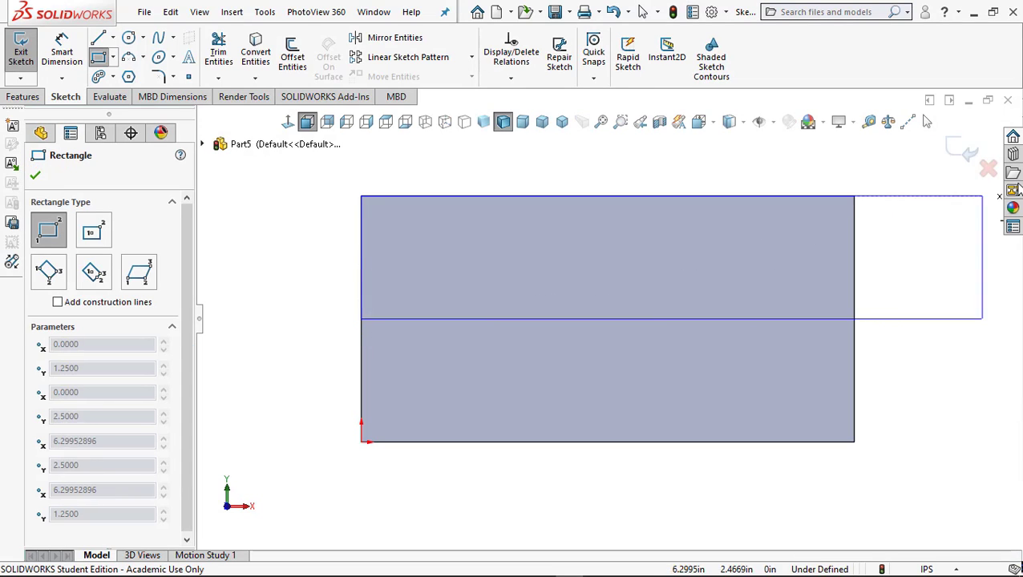
click(857, 199)
Cut the upper-half rectangle into the block with a blind Extruded Cut 0.75 in deep.
click(4, 97)
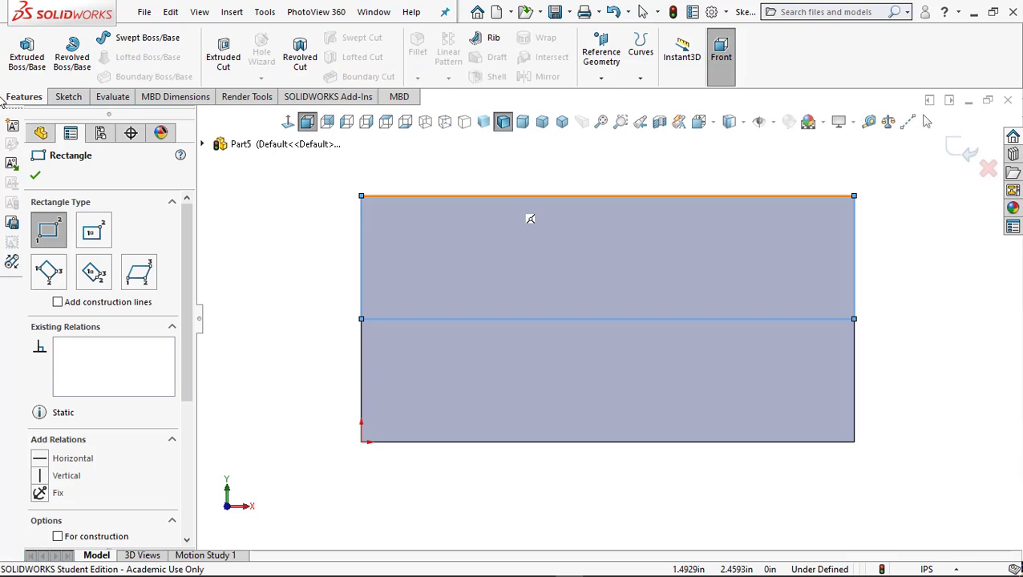
click(223, 52)
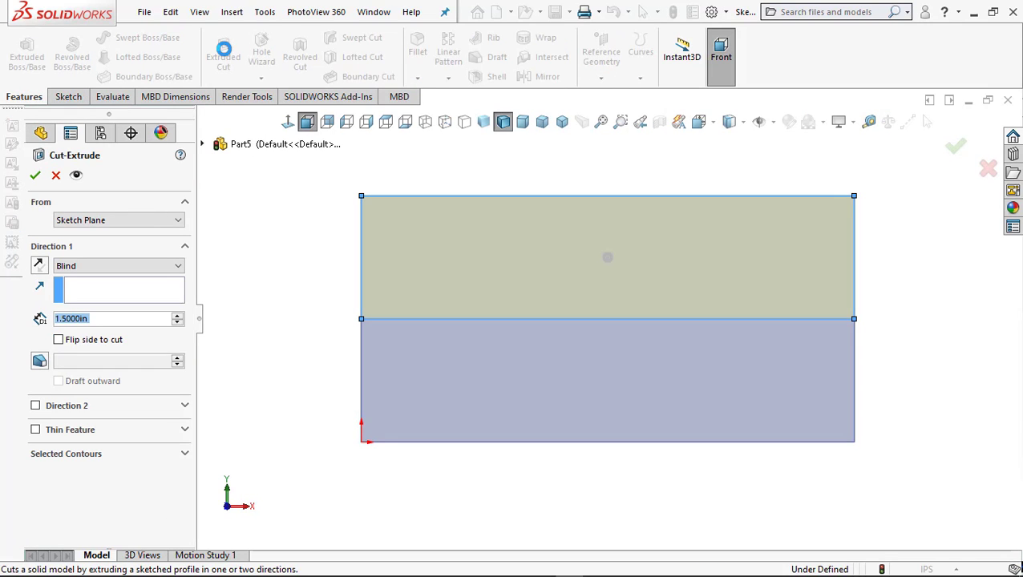
text(.75)
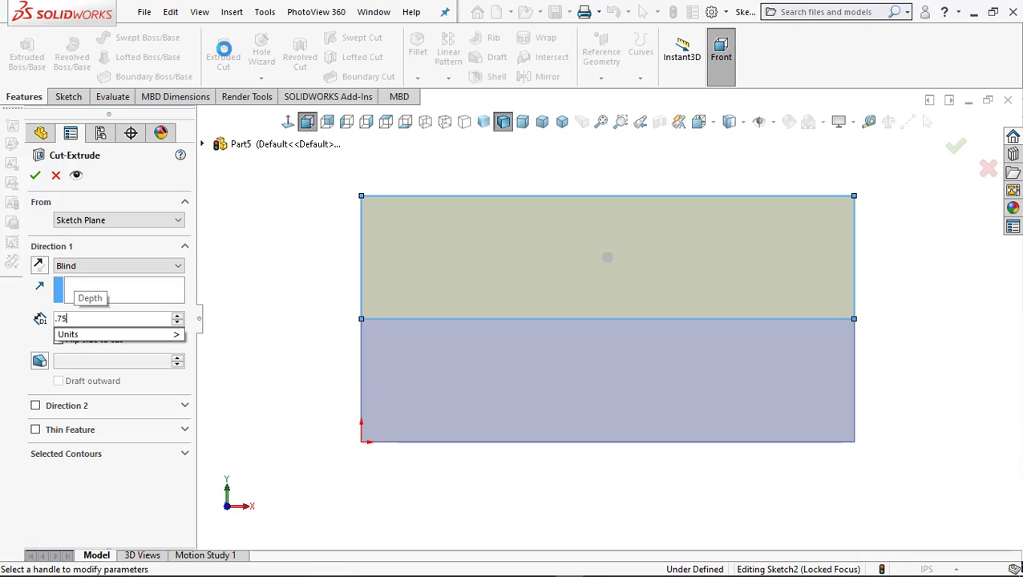
key(Return)
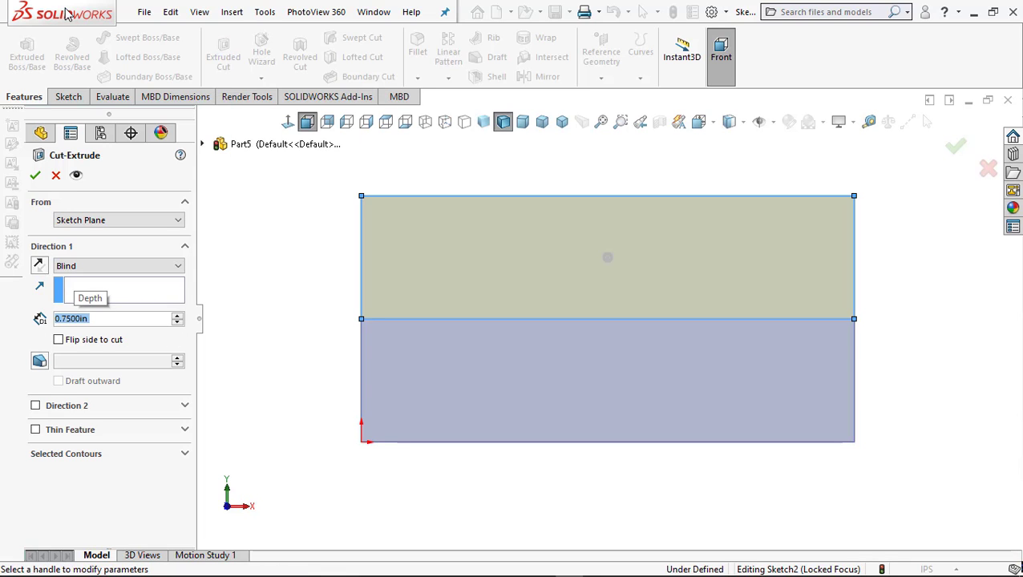
click(34, 175)
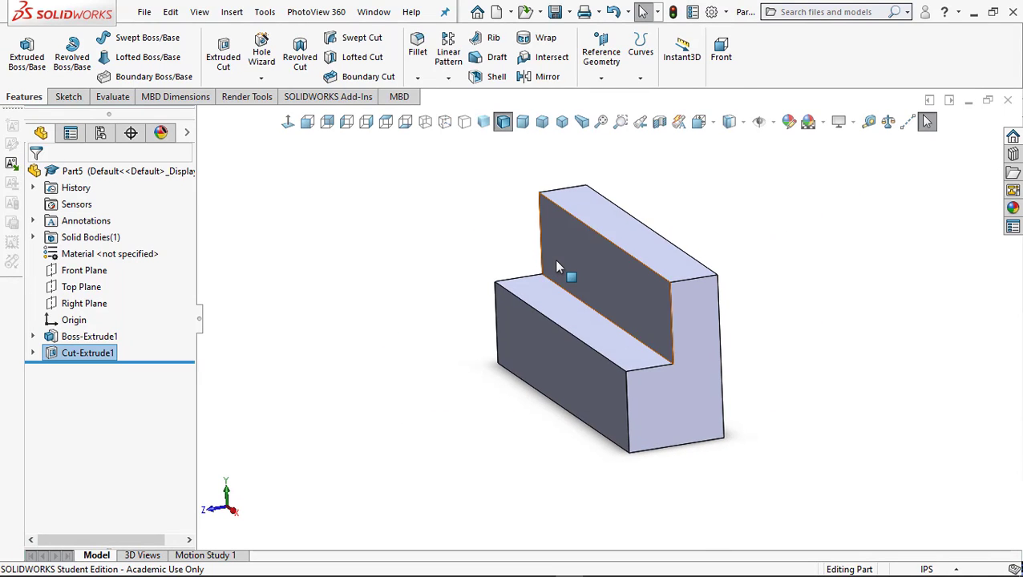
Sketch a closed triangle on the recessed upper face, joining its upper left corner, lower edge midpoint and upper edge midpoint.
click(559, 265)
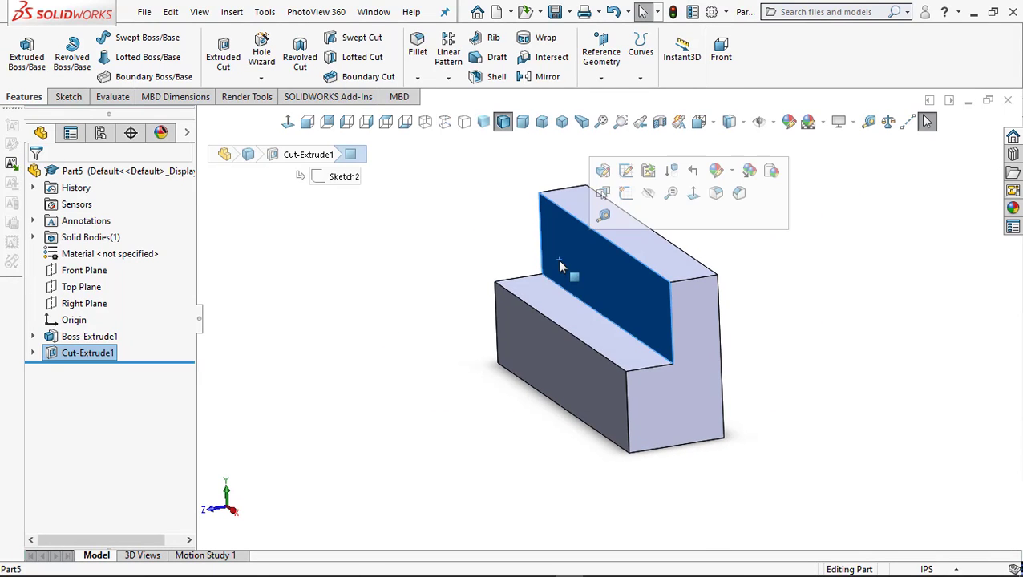
click(694, 194)
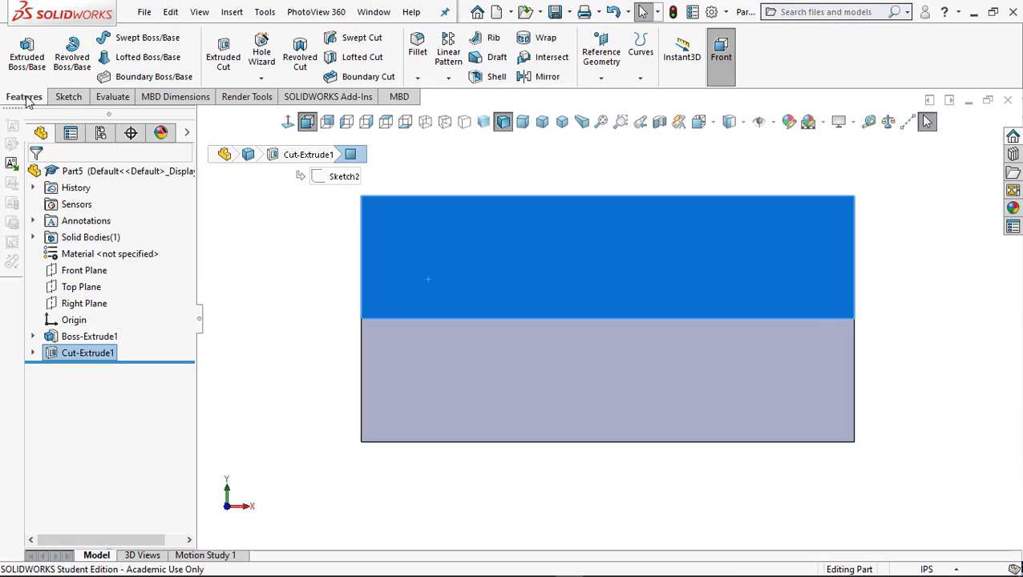
click(67, 97)
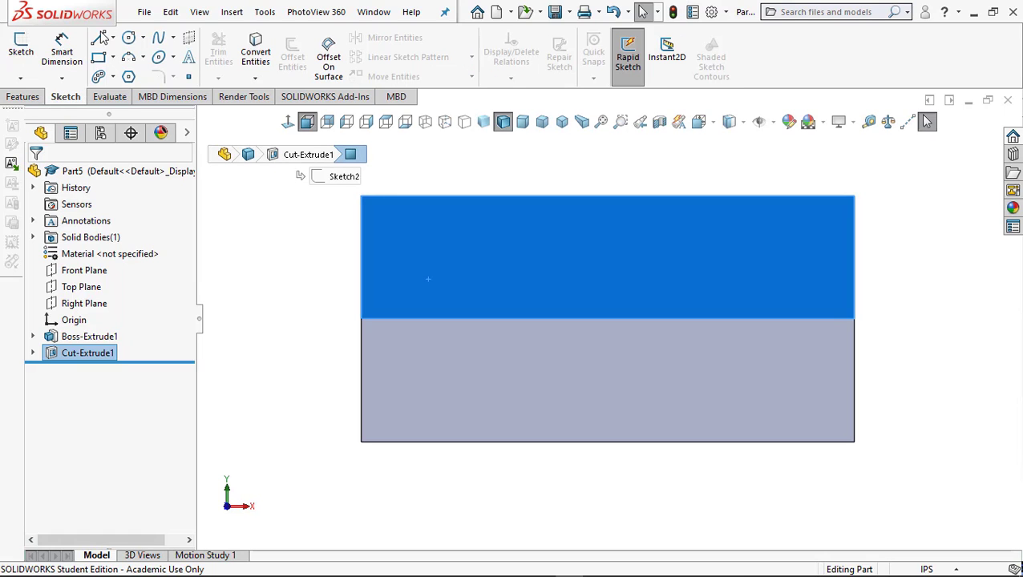
click(99, 38)
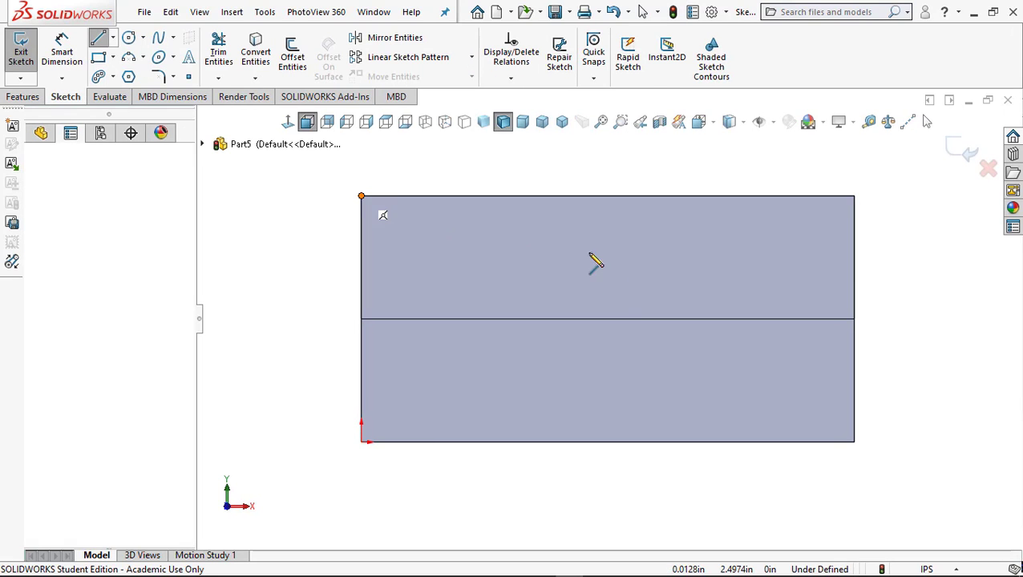
click(361, 196)
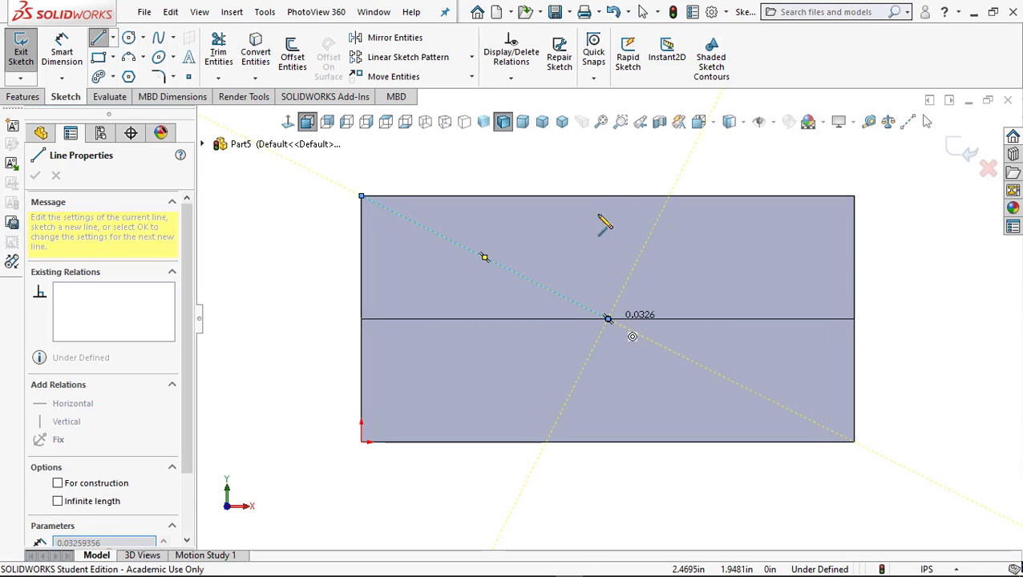
click(608, 319)
click(608, 196)
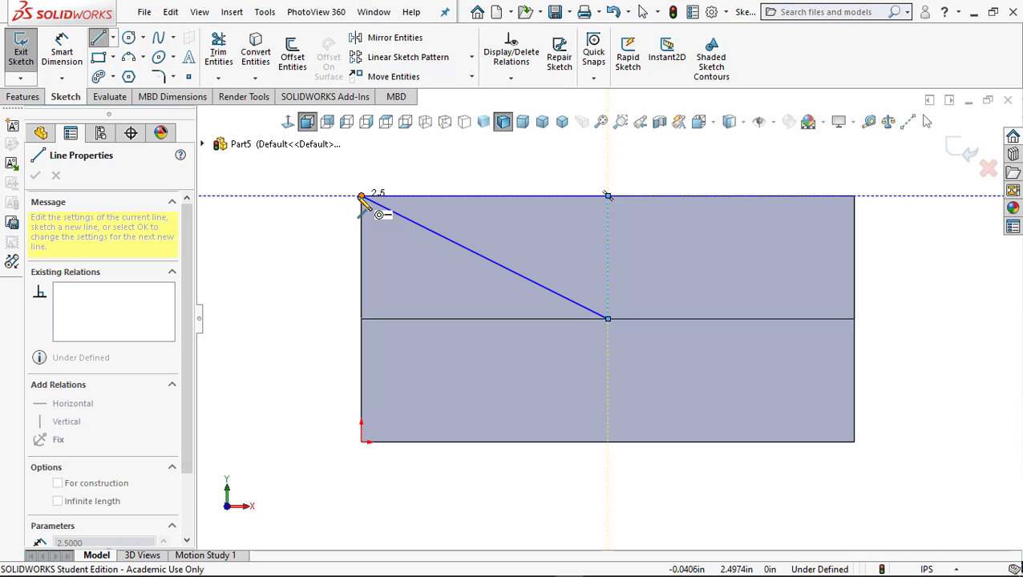
click(362, 195)
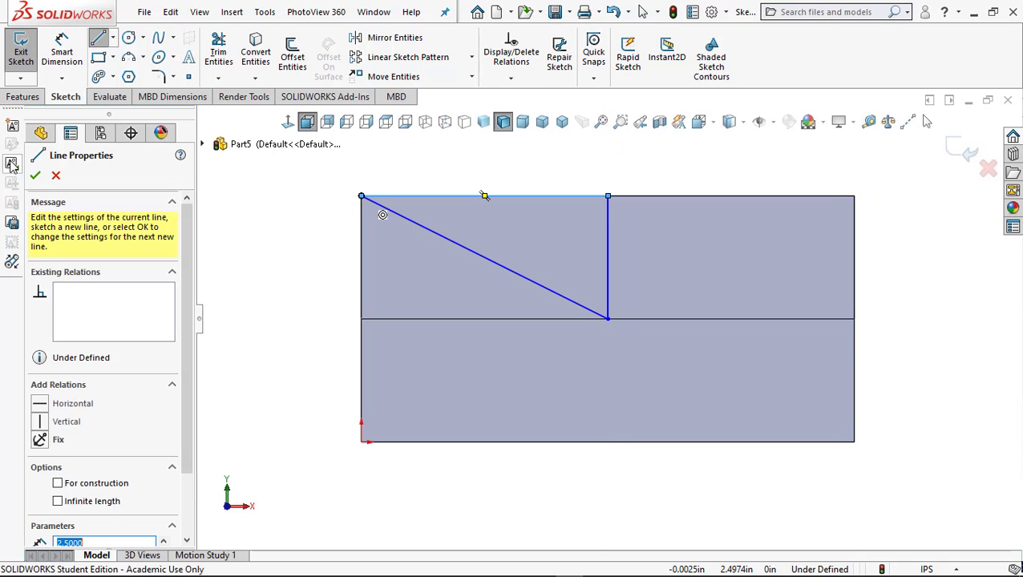
Cut the left triangle out of the raised rear wall with an Extruded Cut set to Through All.
click(24, 98)
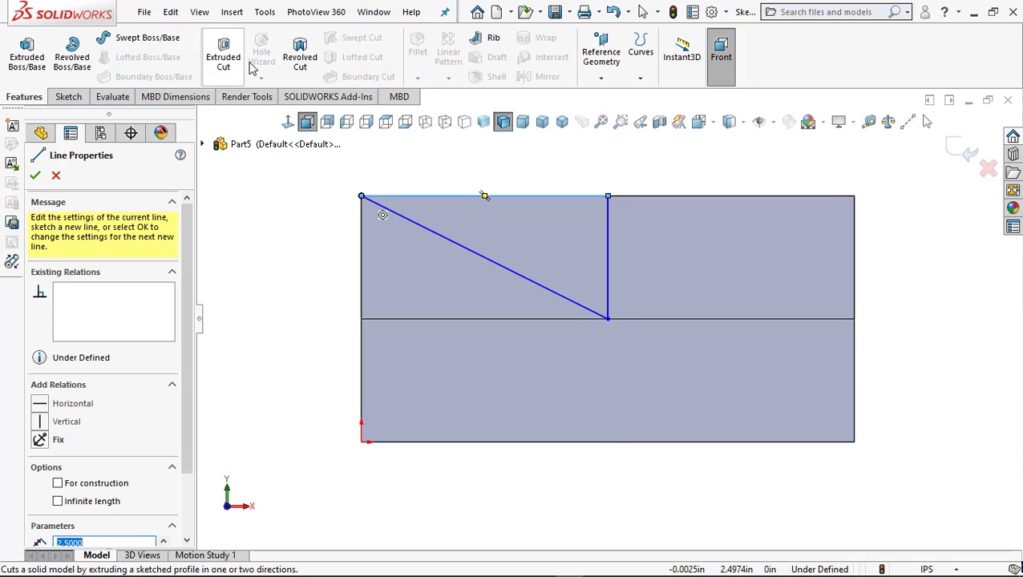
click(224, 56)
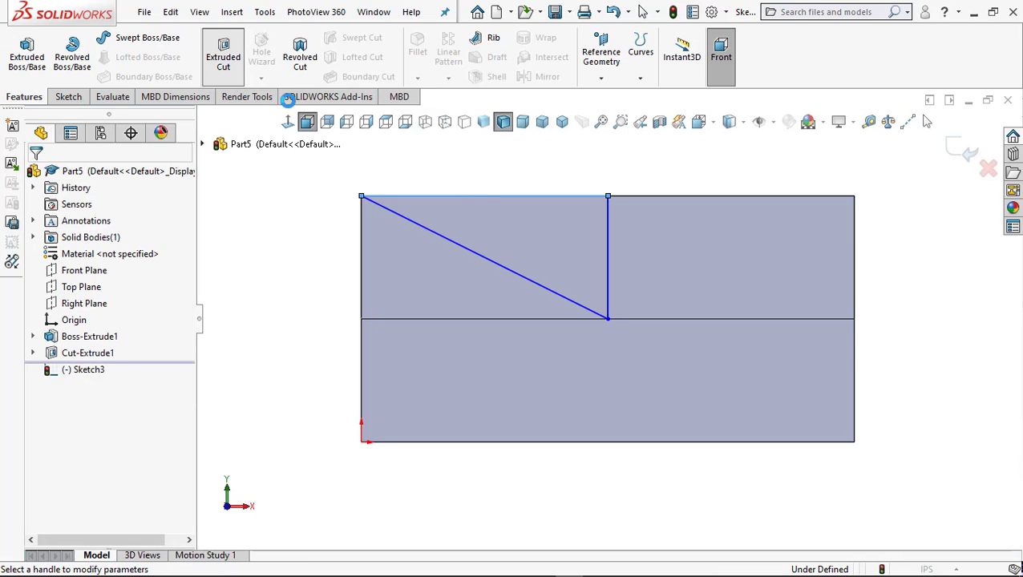
click(100, 265)
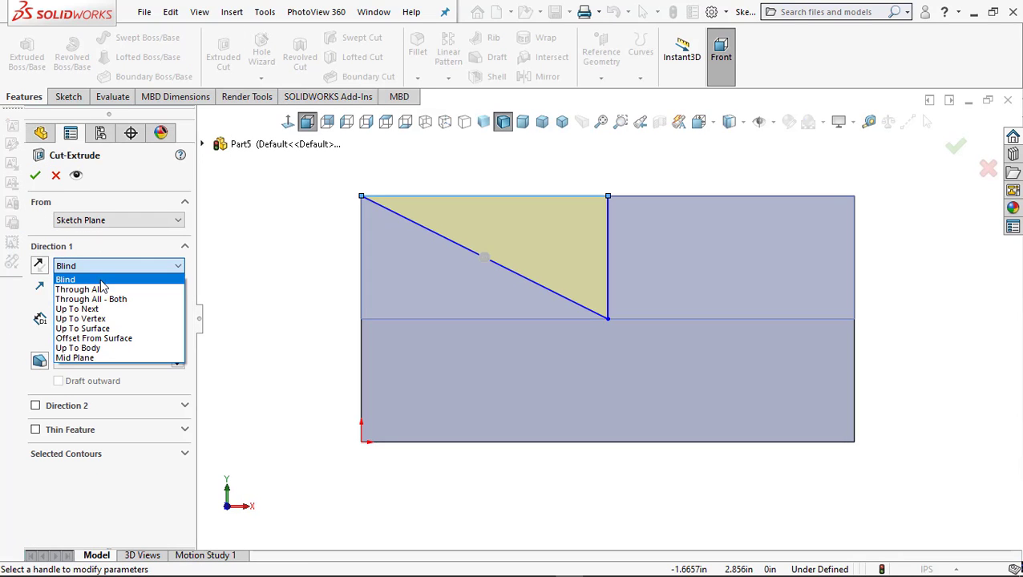
click(103, 288)
click(33, 174)
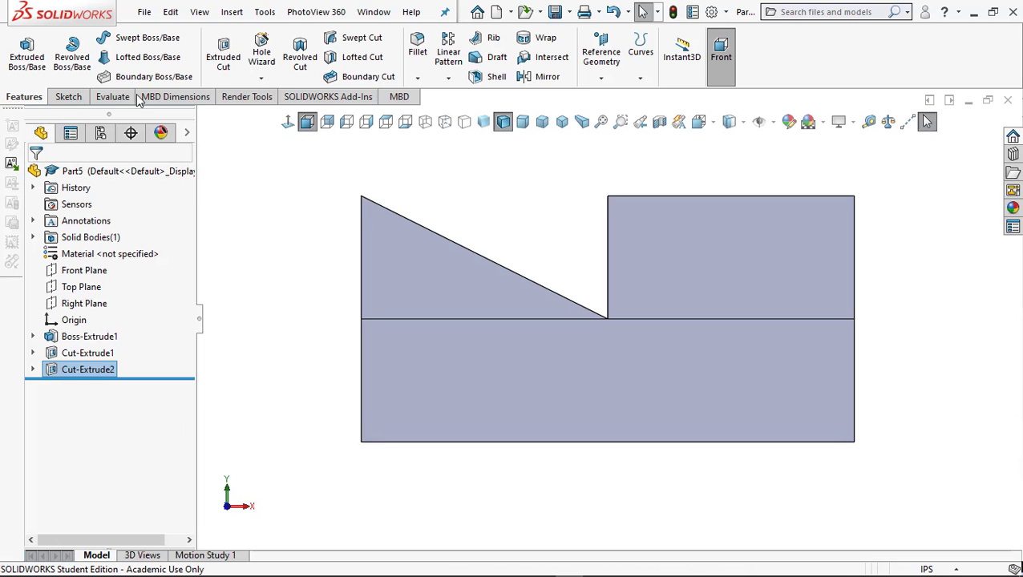
Sketch a closed triangle on the remaining right half of the rear wall, joining its upper left, lower right and upper right corners.
click(69, 96)
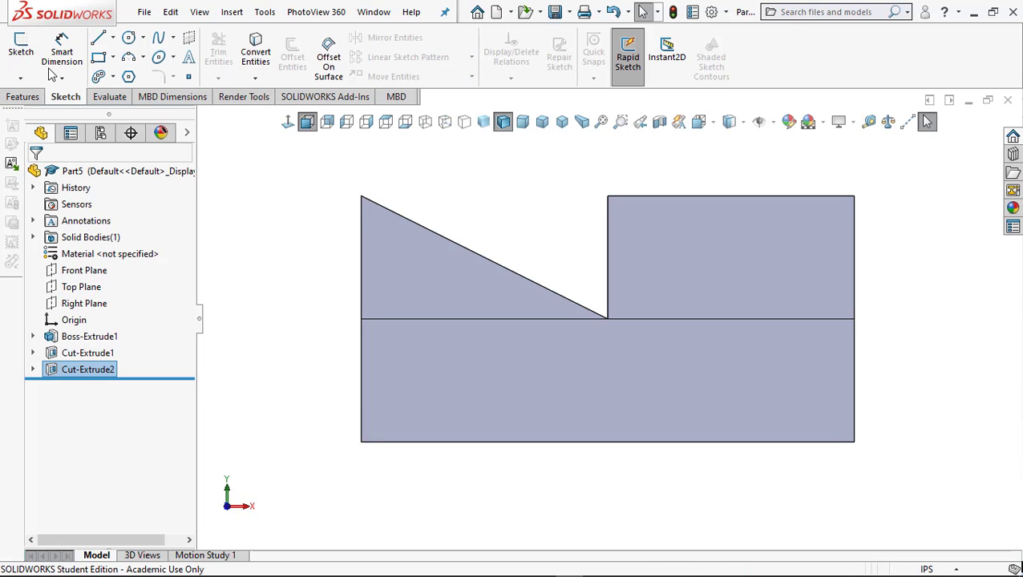
click(100, 39)
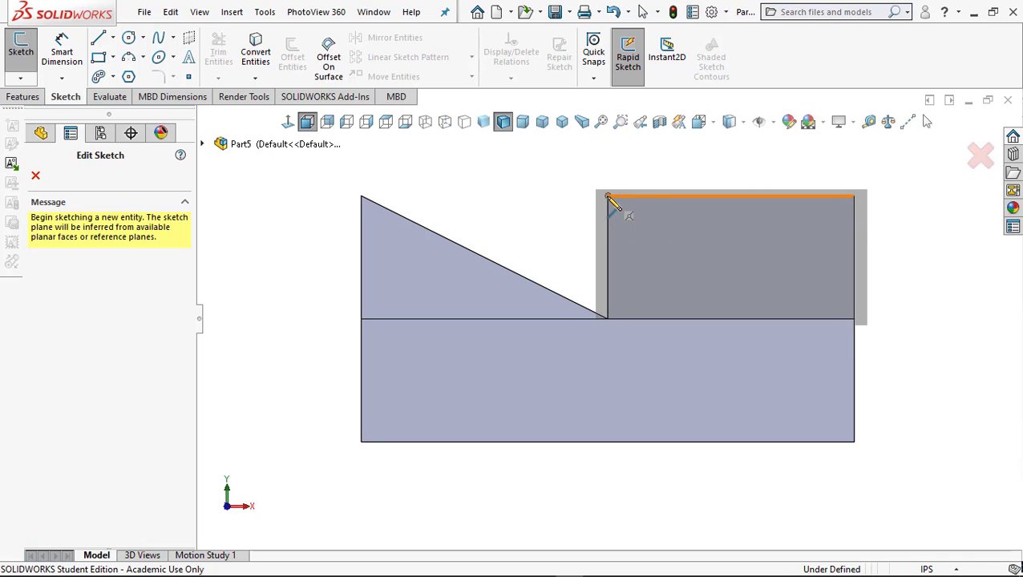
click(608, 197)
click(854, 319)
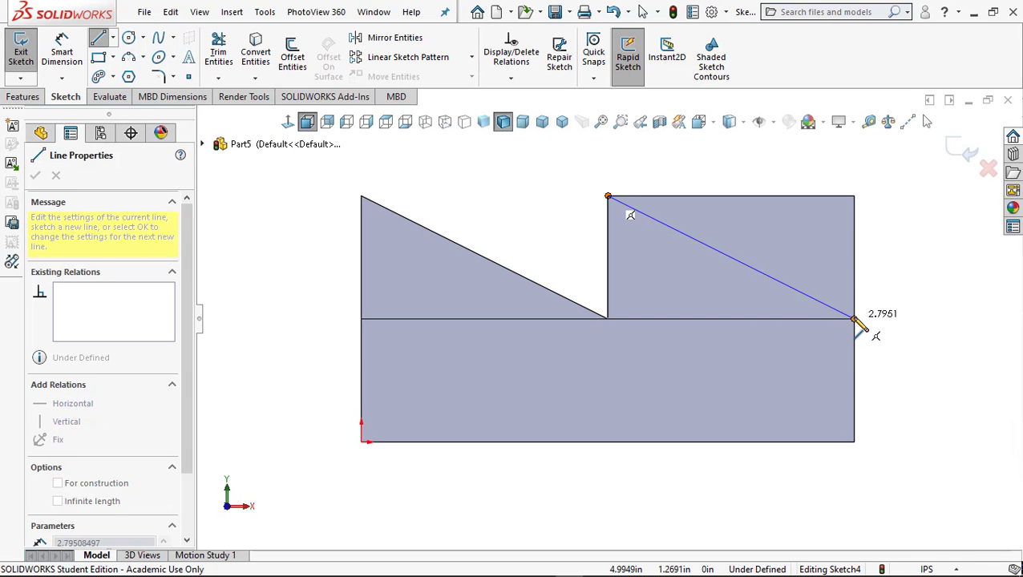
click(854, 197)
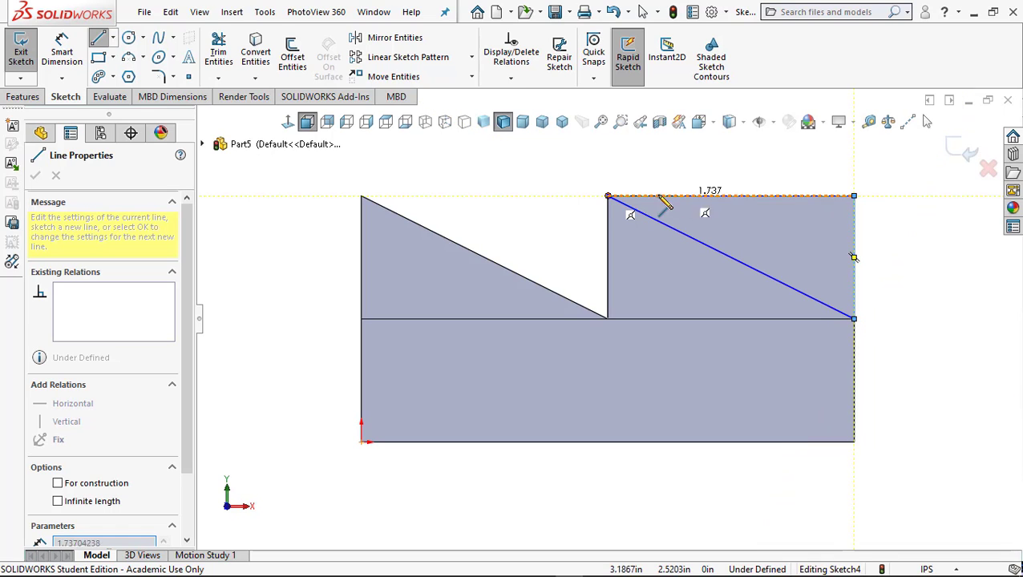
click(608, 197)
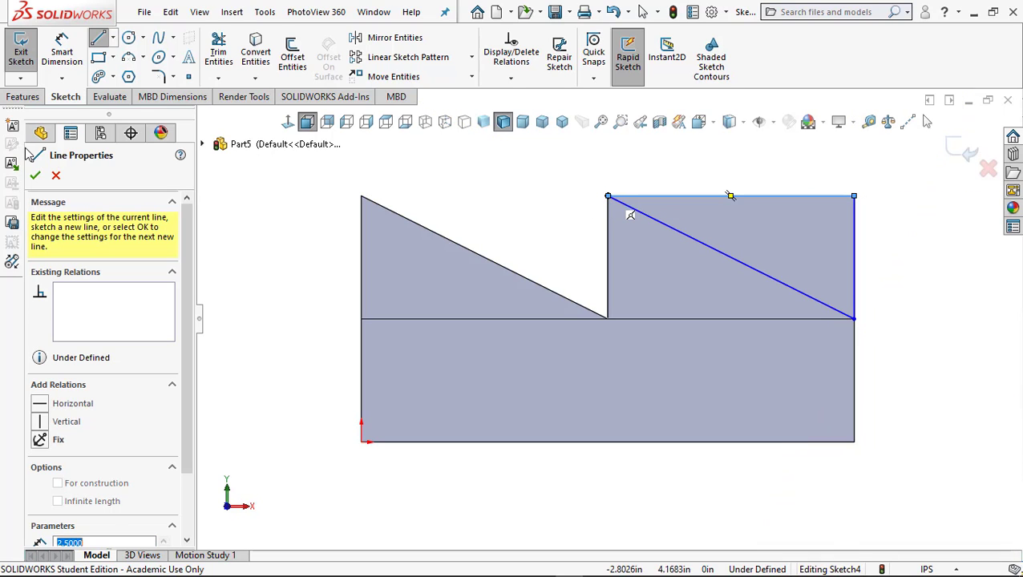
Cut the right triangle out of the rear wall with an Extruded Cut set to Through All.
click(35, 97)
click(223, 48)
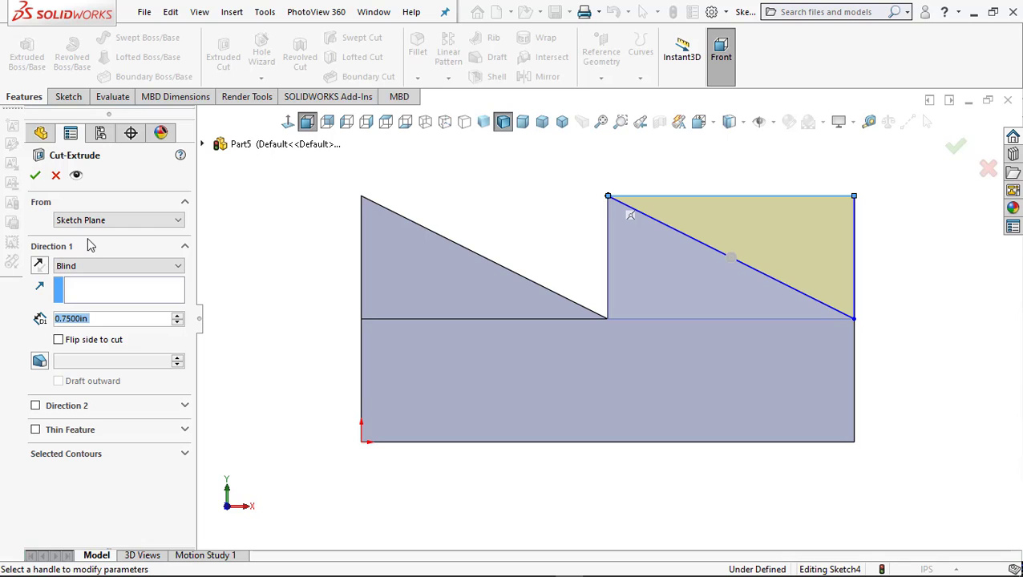
click(87, 268)
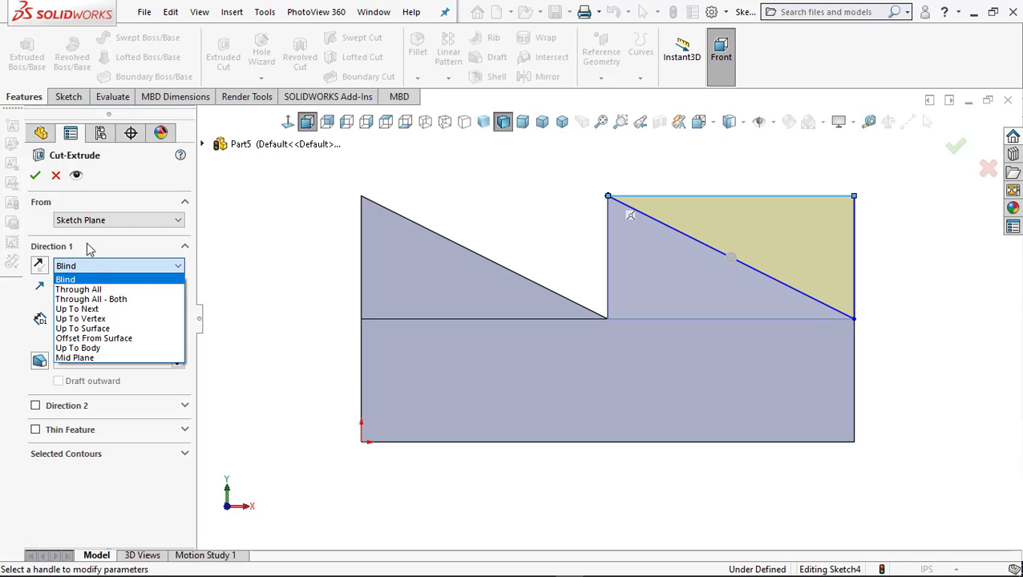
click(80, 289)
click(37, 176)
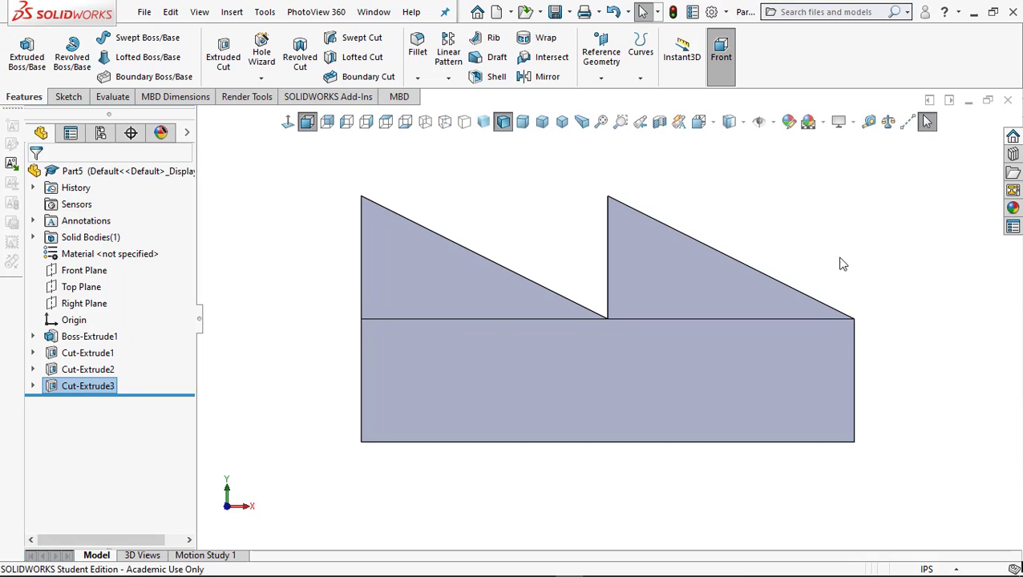
View the part in isometric orientation and check it against the reference drawing in the browser.
click(561, 125)
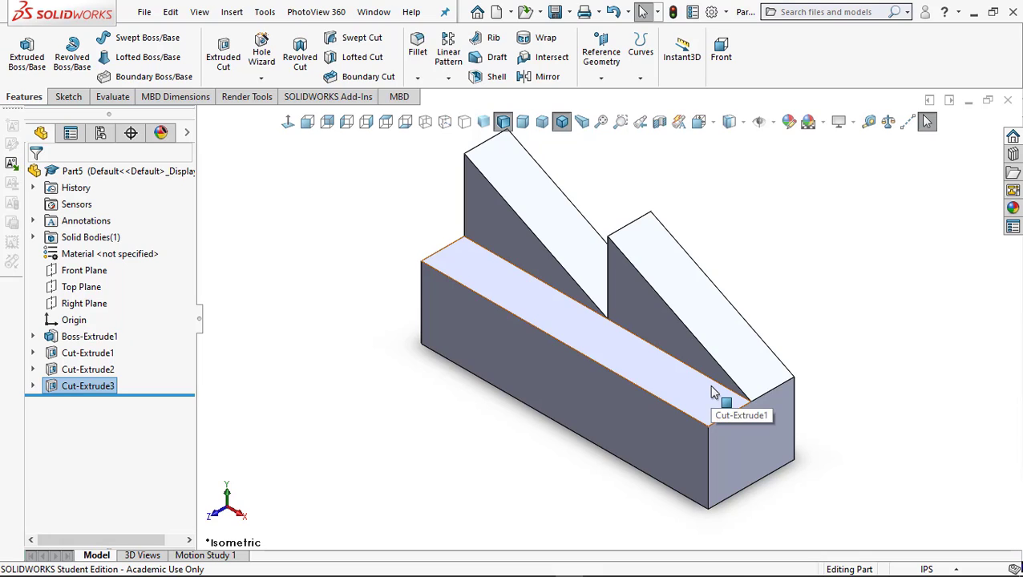
click(570, 334)
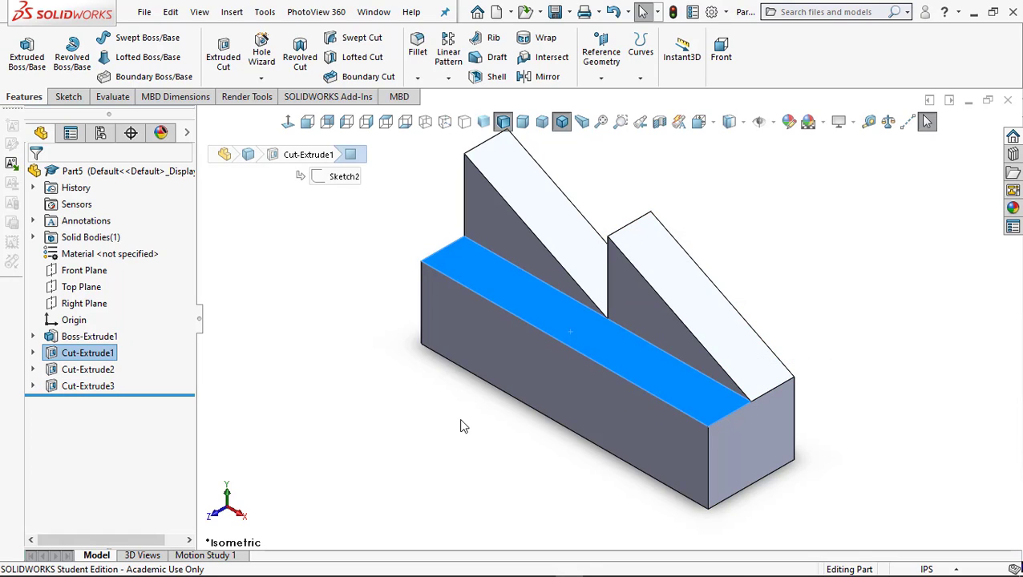
key(alt+Tab)
key(alt+Tab)
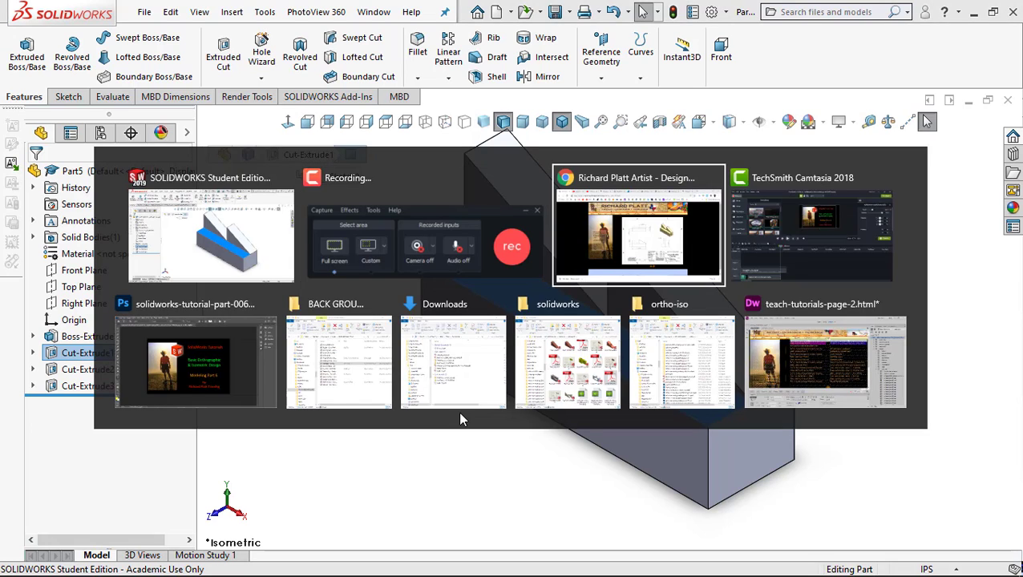
key(alt+Tab)
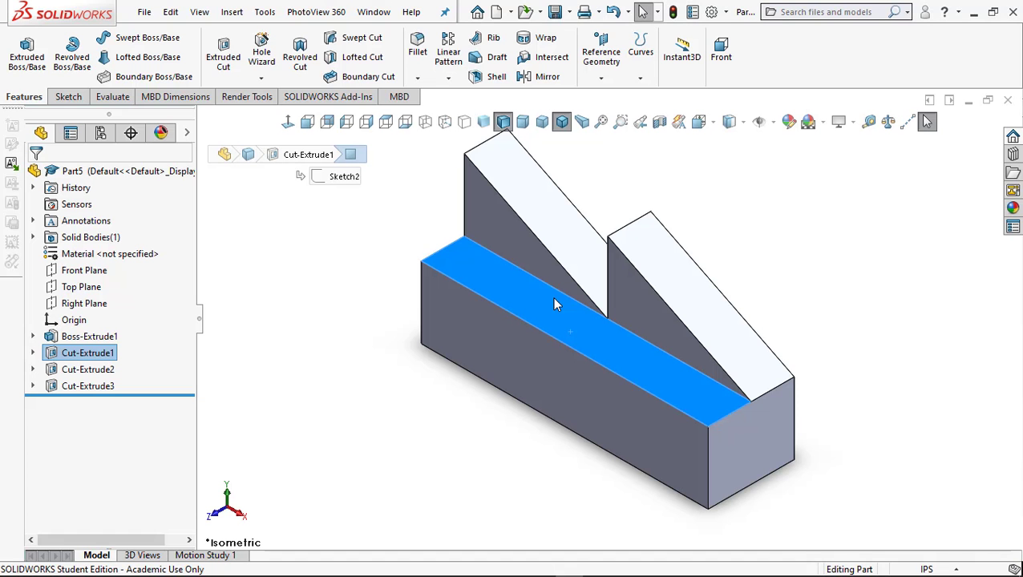
Start a decal on the block's right end face, viewed straight on, using logo-01.png from the solidworks folder.
click(753, 445)
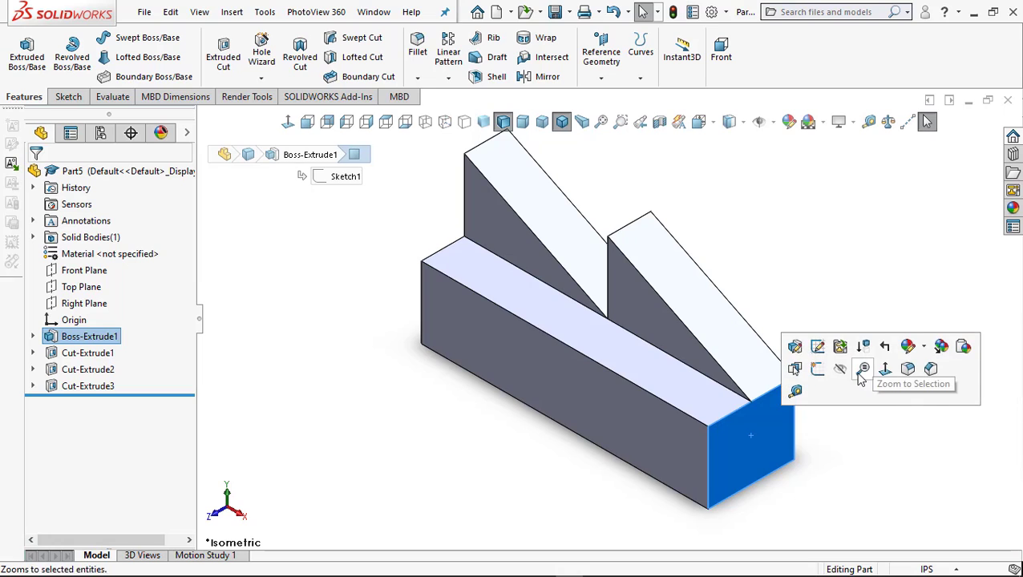
click(886, 376)
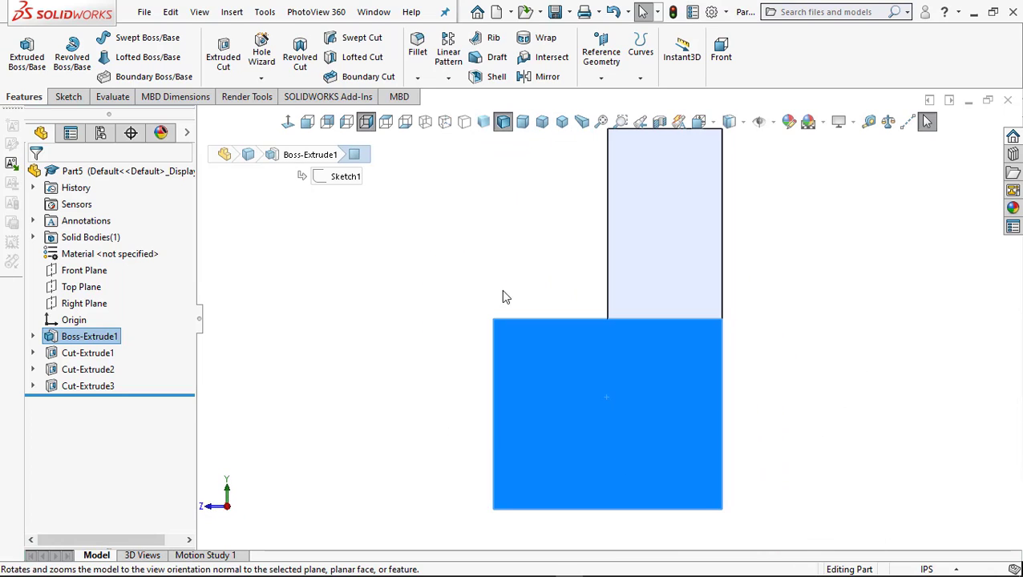
click(327, 13)
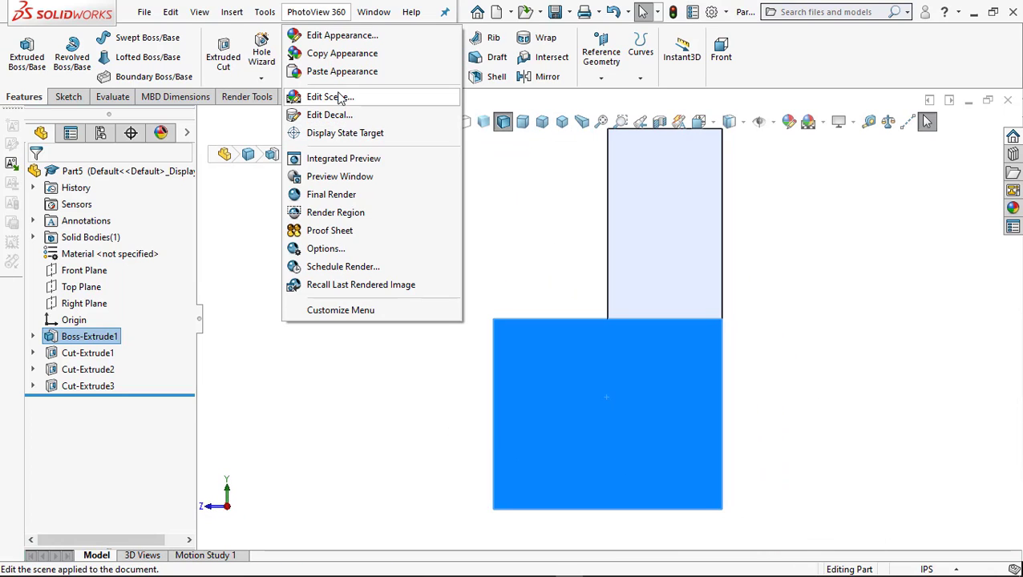
click(330, 116)
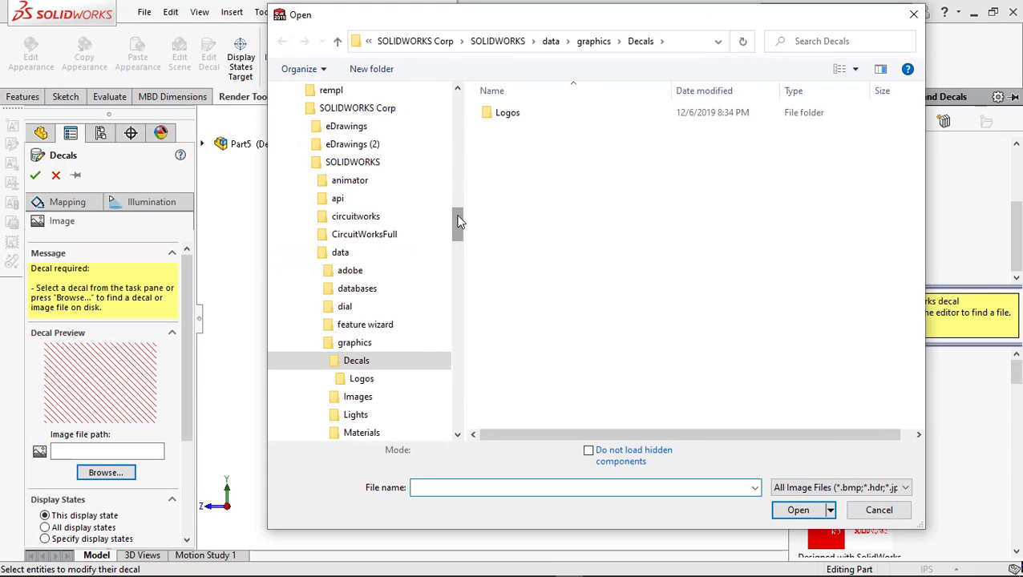
drag(461, 221, 459, 102)
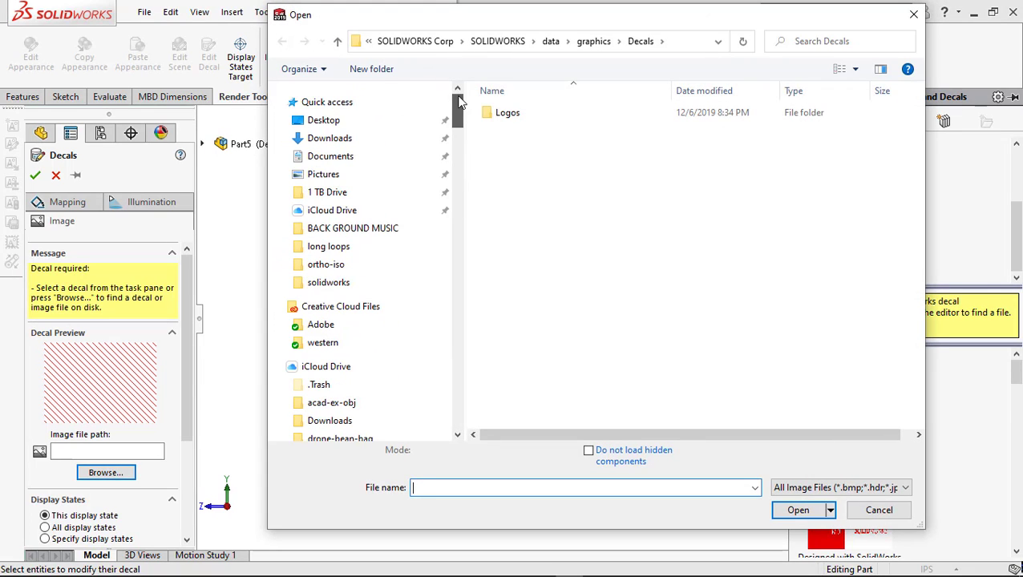
click(329, 285)
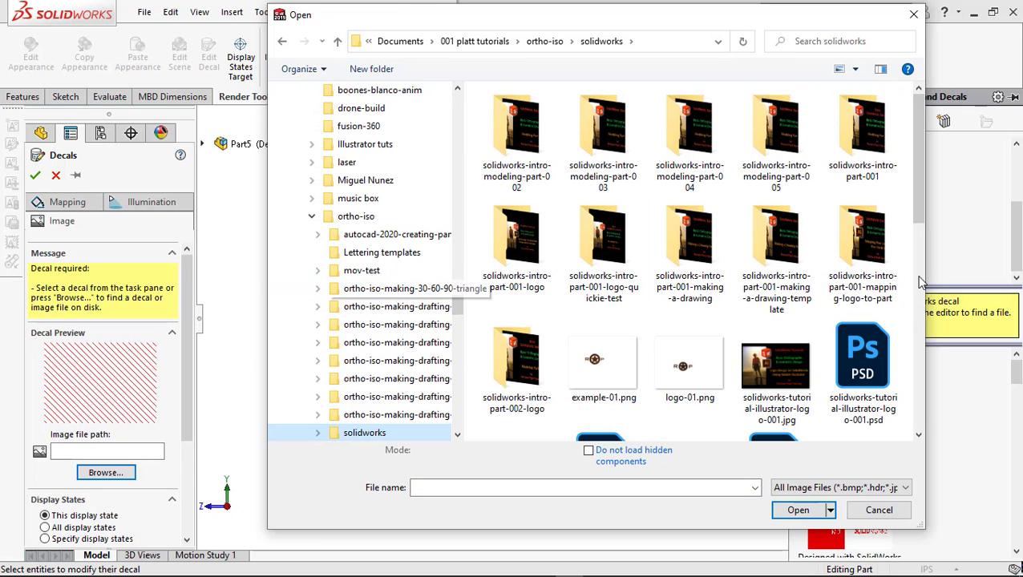
click(682, 377)
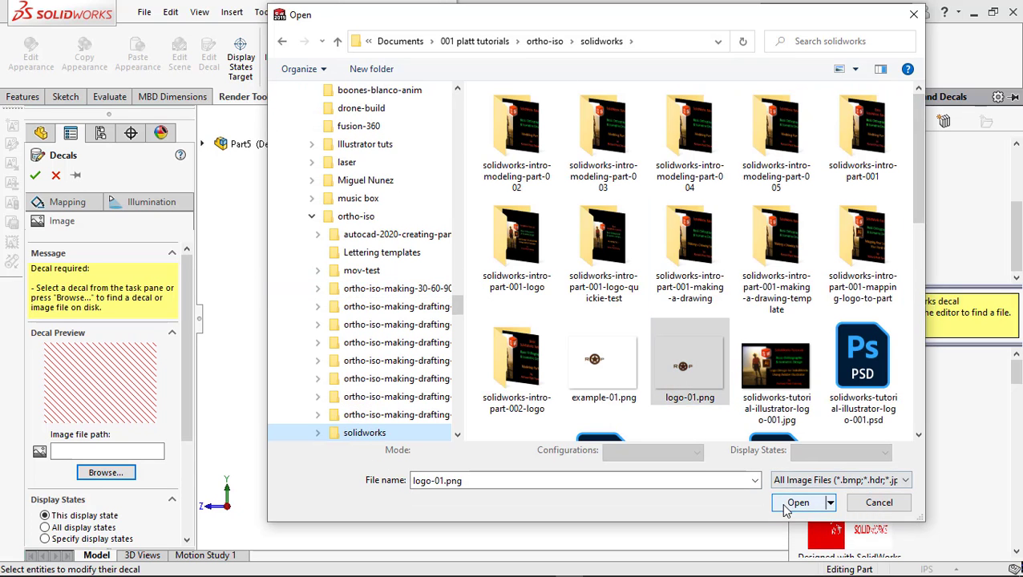
click(785, 506)
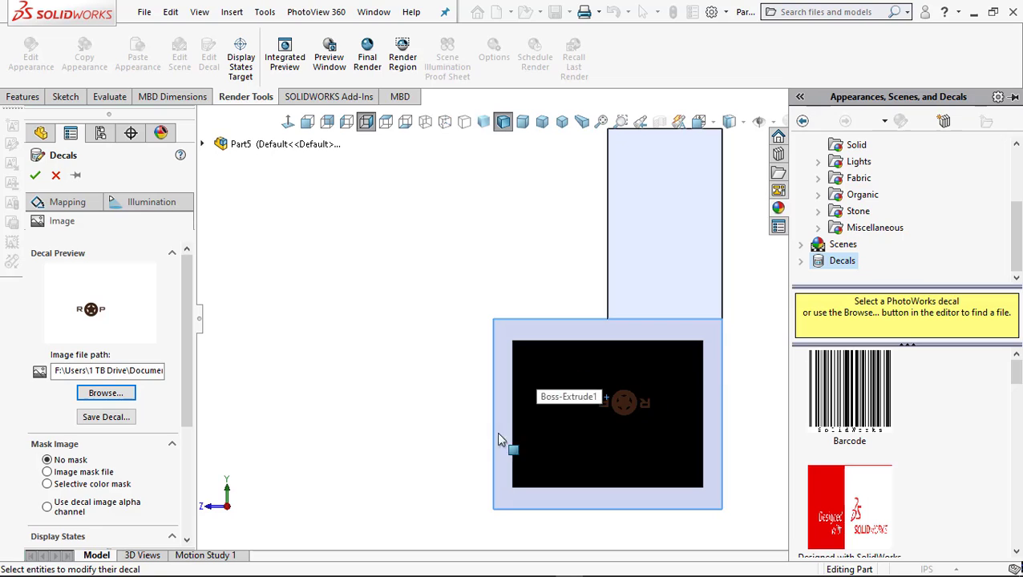
Mask the decal with its image alpha channel and reselect the right end face for it.
click(48, 506)
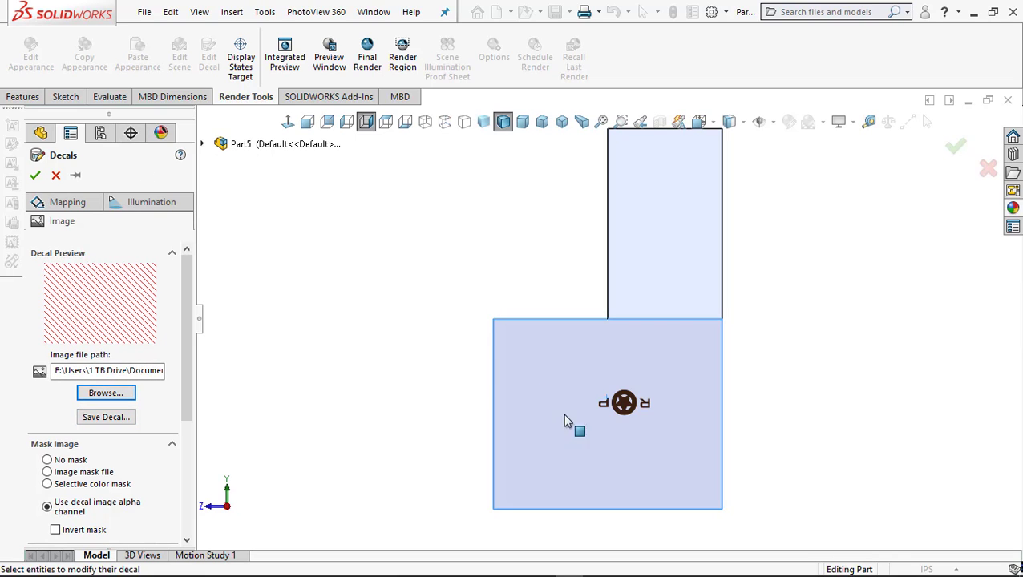
click(618, 407)
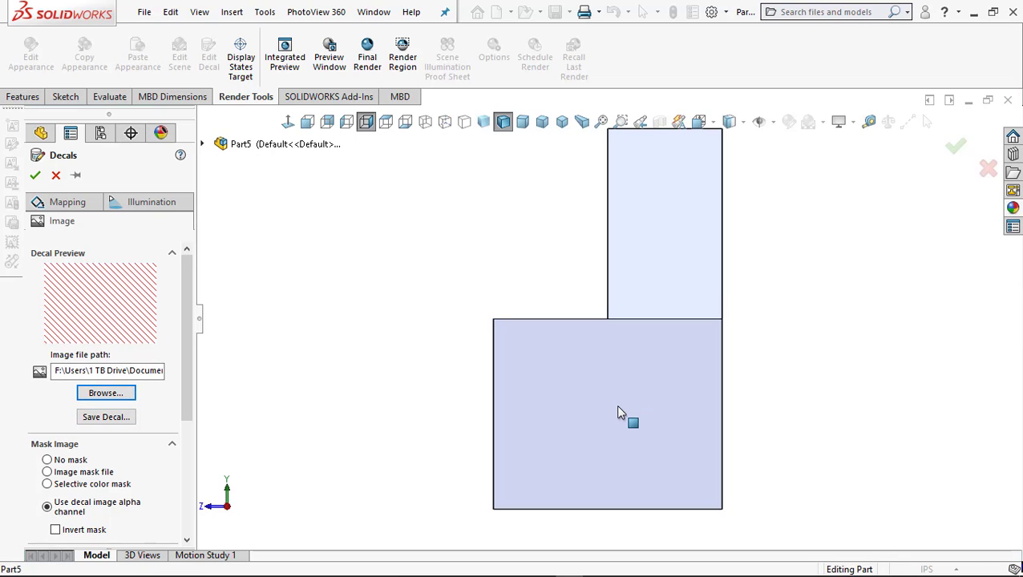
click(621, 413)
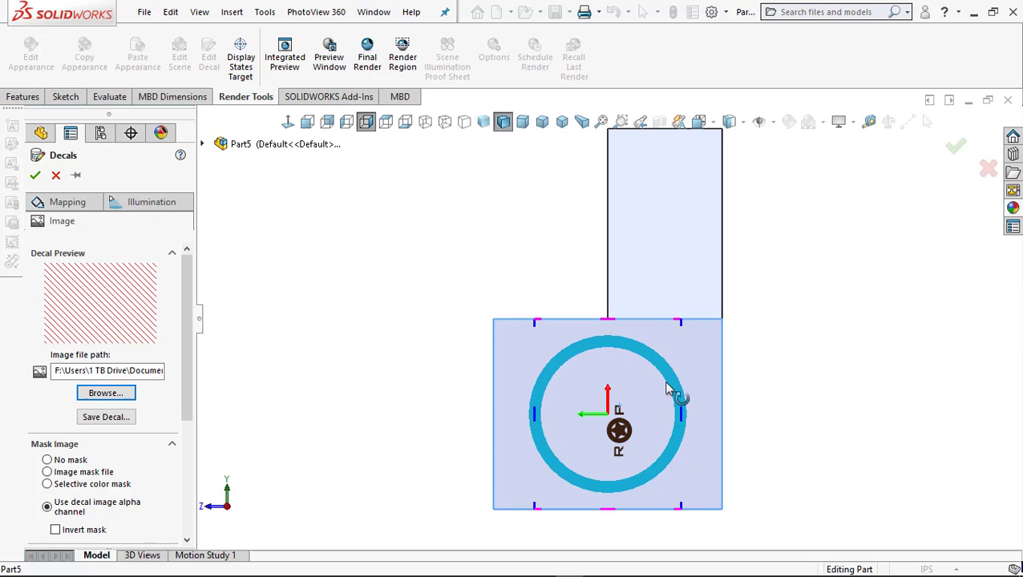
Rotate the logo decal upright, enlarge it to span most of the end face, and centre it there.
drag(635, 349, 672, 439)
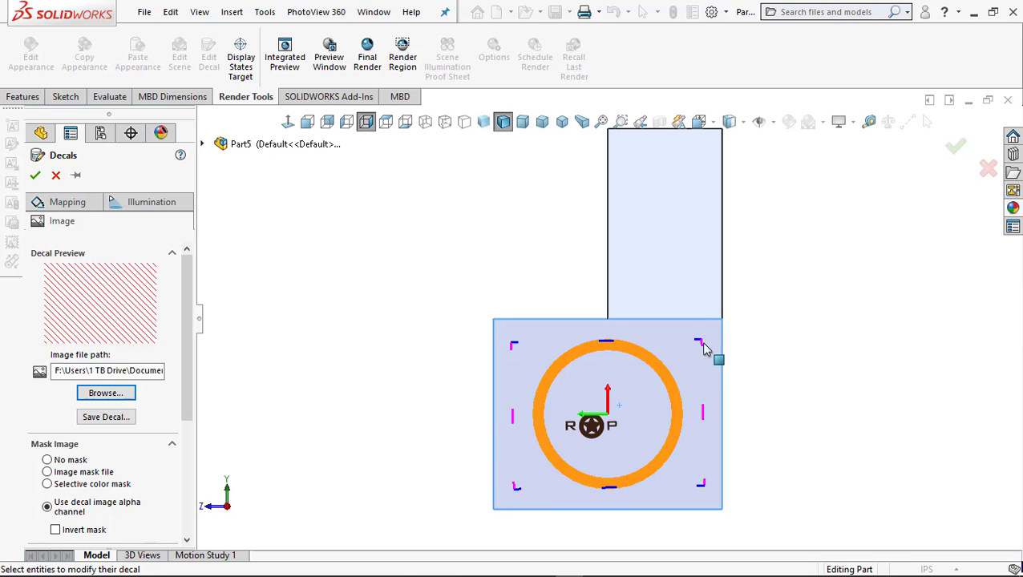
drag(703, 339, 930, 158)
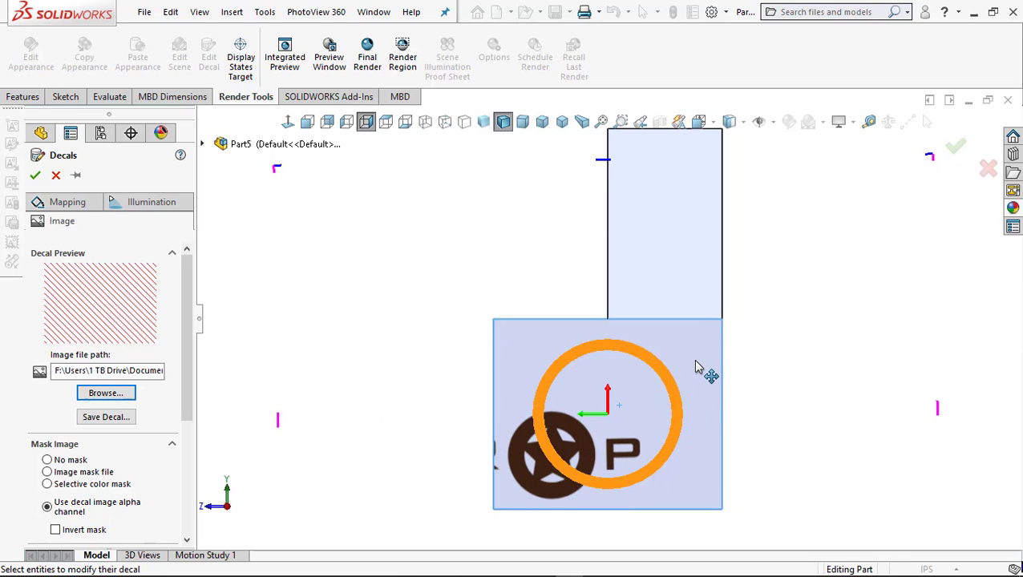
drag(693, 360, 751, 322)
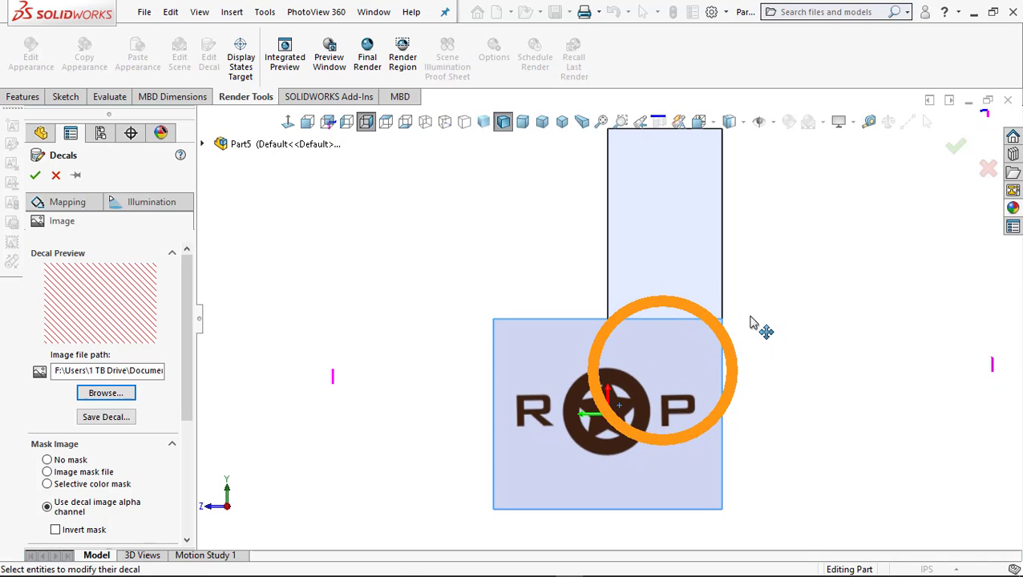
click(35, 175)
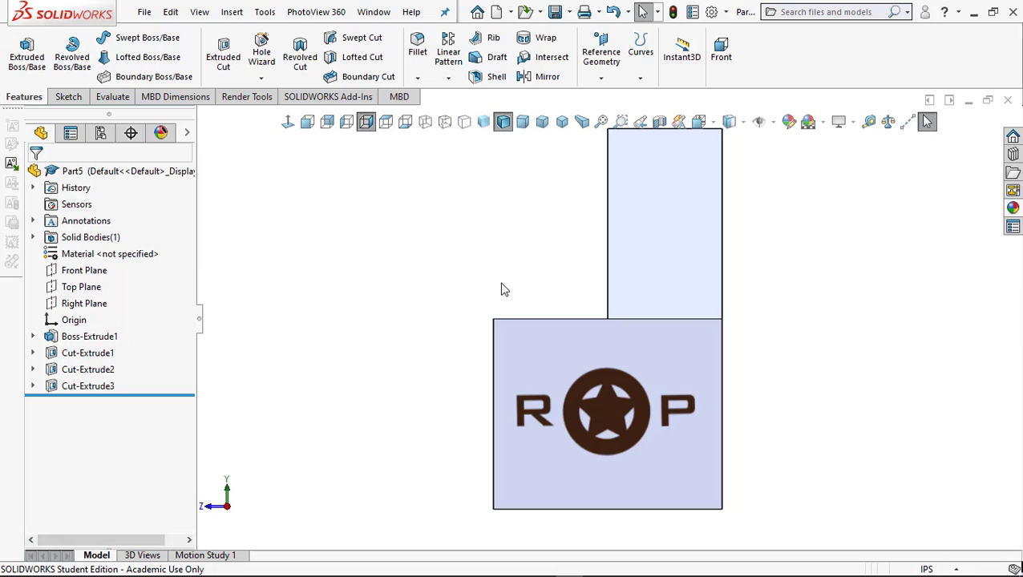
Assign the material Pure Gold from Other Metals to the part.
key(ctrl+7)
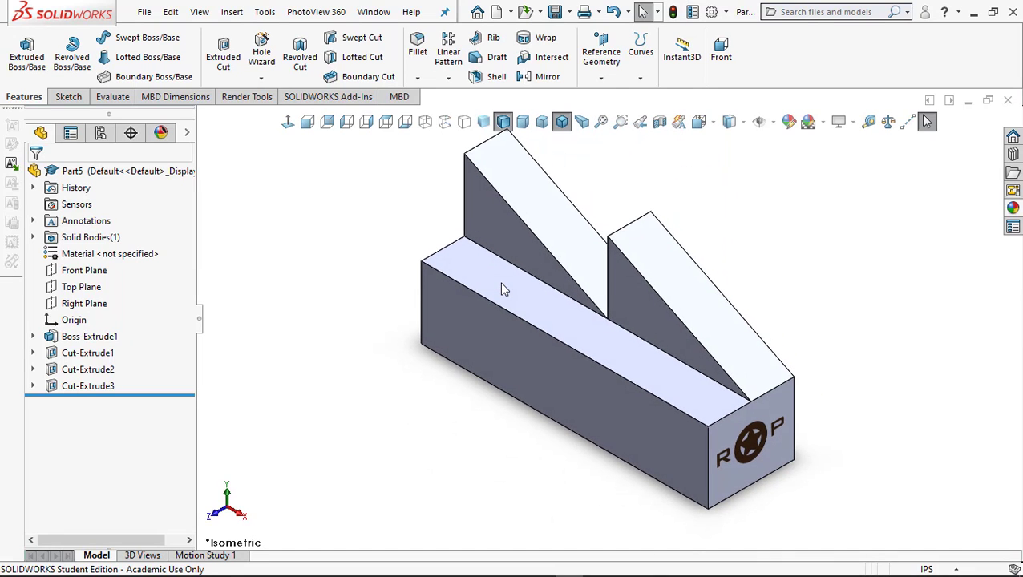
click(93, 255)
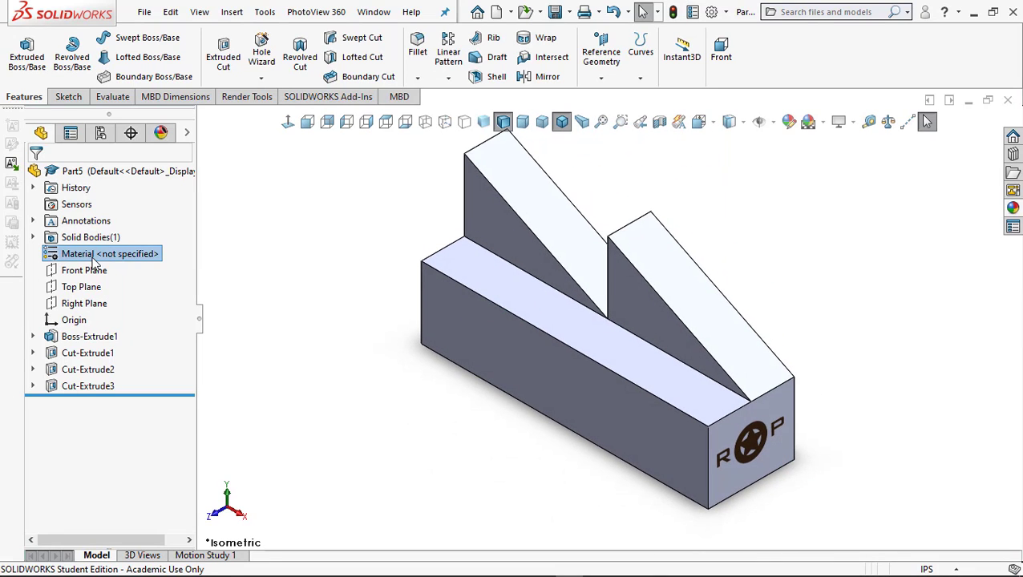
right_click(95, 256)
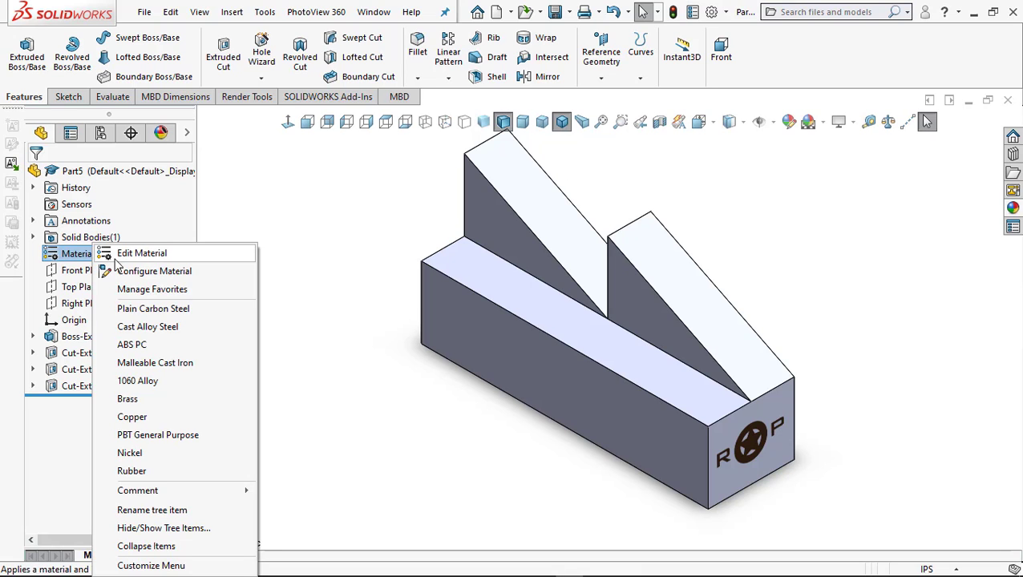
click(124, 255)
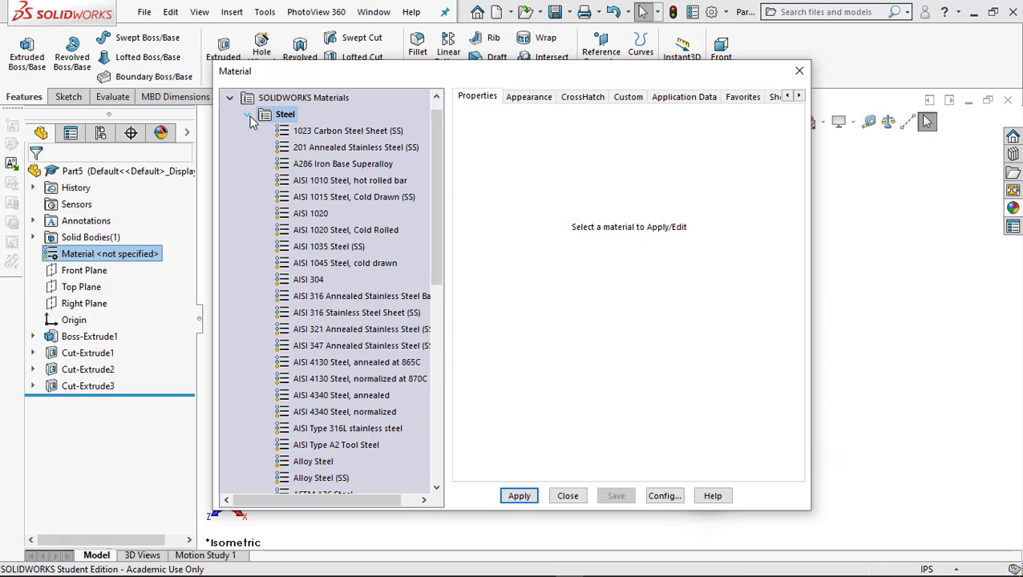
click(248, 115)
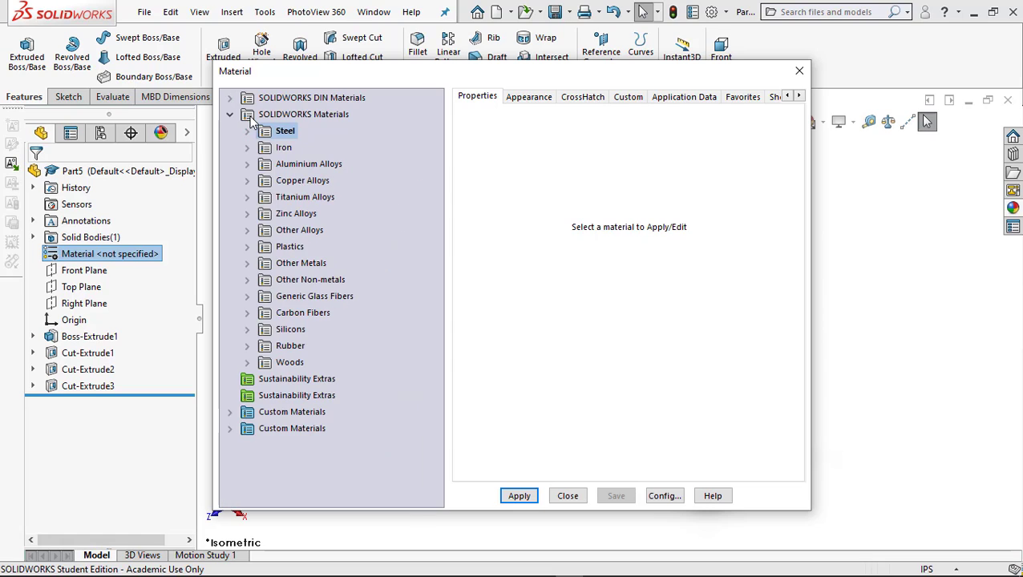
click(248, 264)
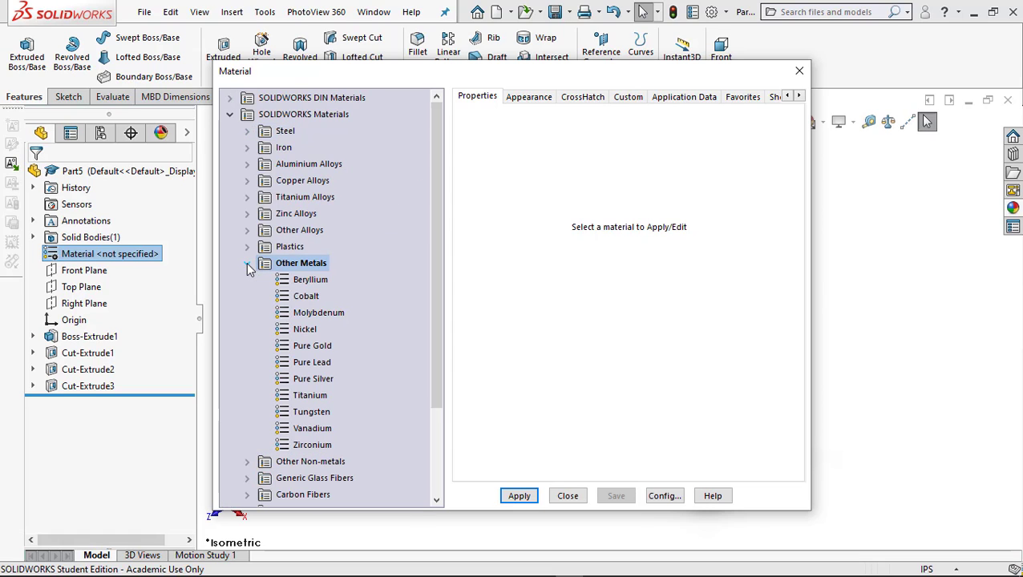
click(311, 347)
click(514, 497)
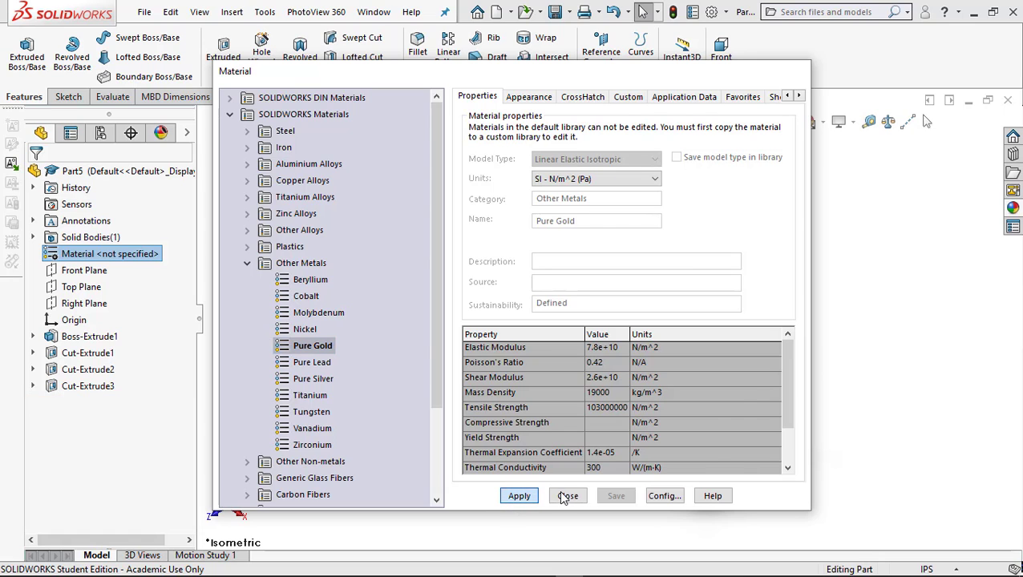
click(567, 497)
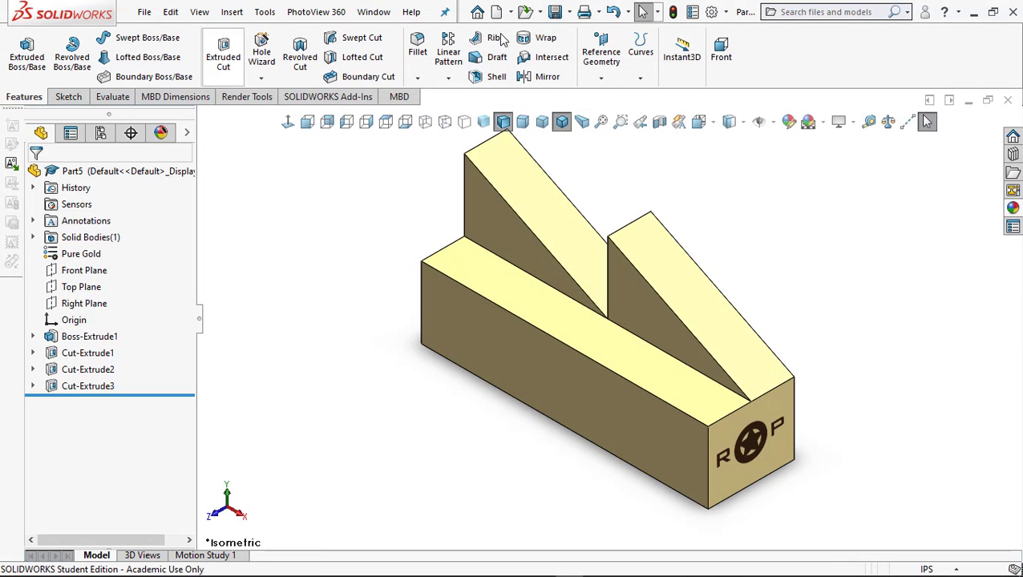
Save the part as Part6-001.SLDPRT in the solidworks folder.
click(567, 14)
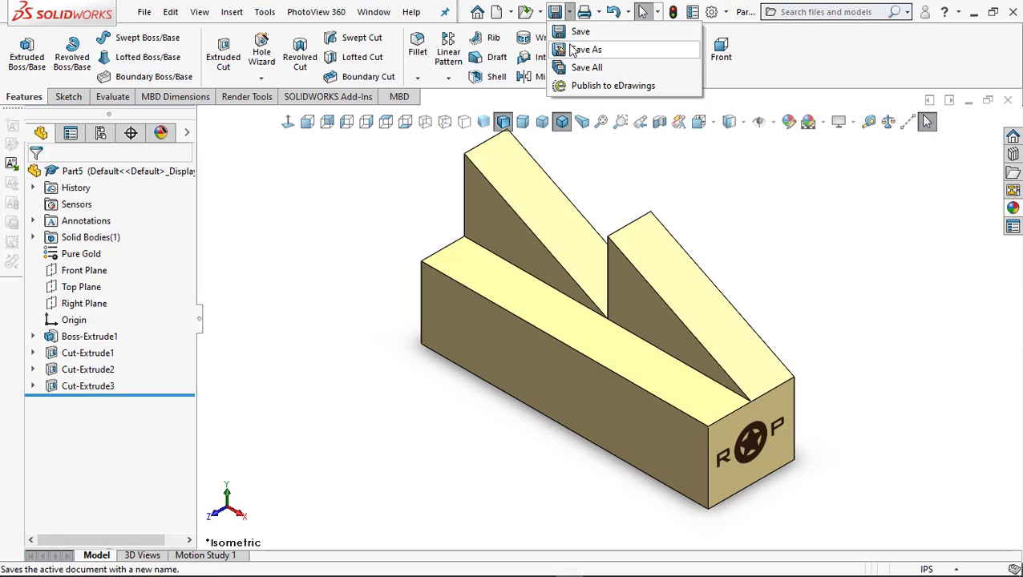
click(563, 47)
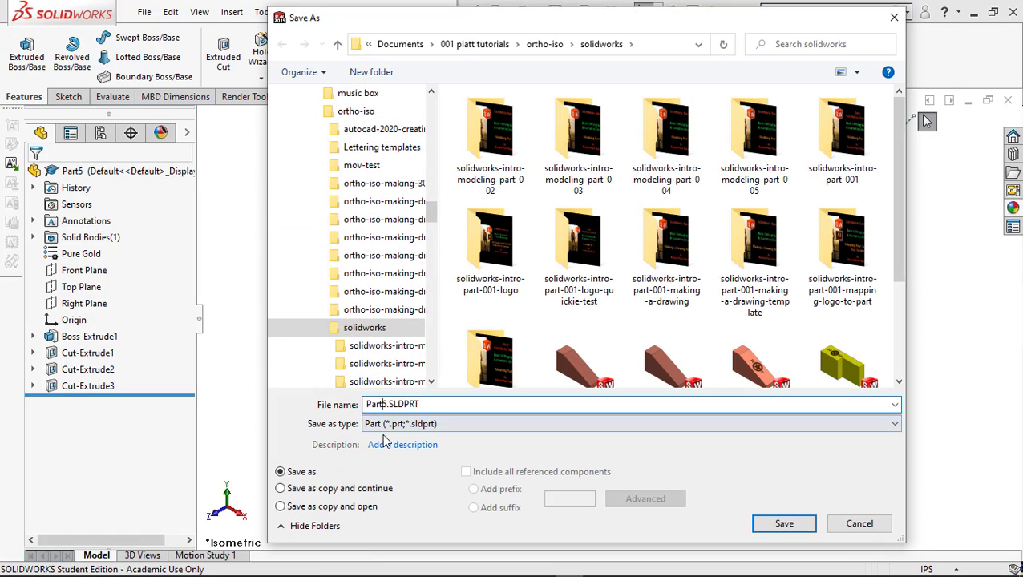
key(Delete)
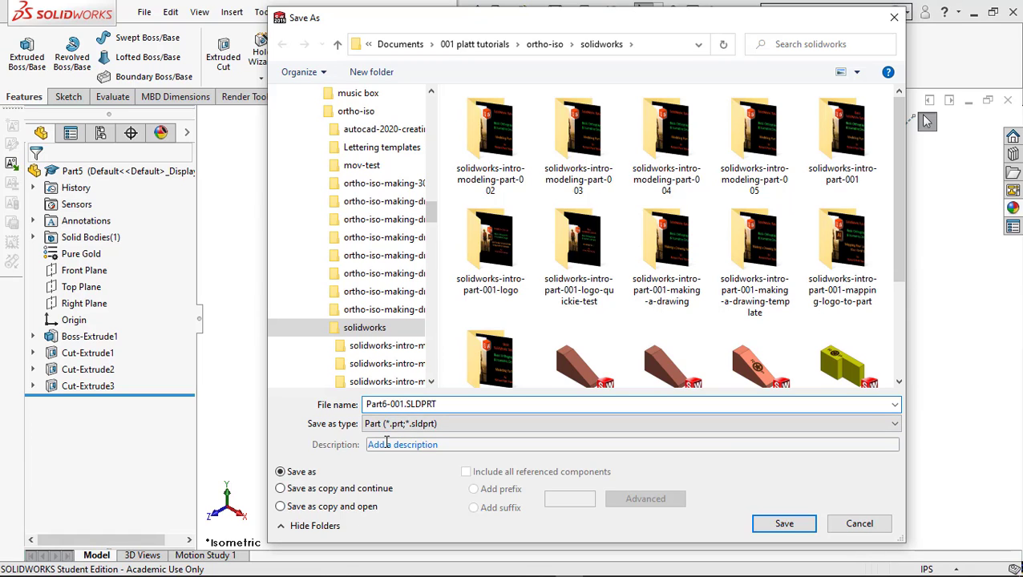
key(Return)
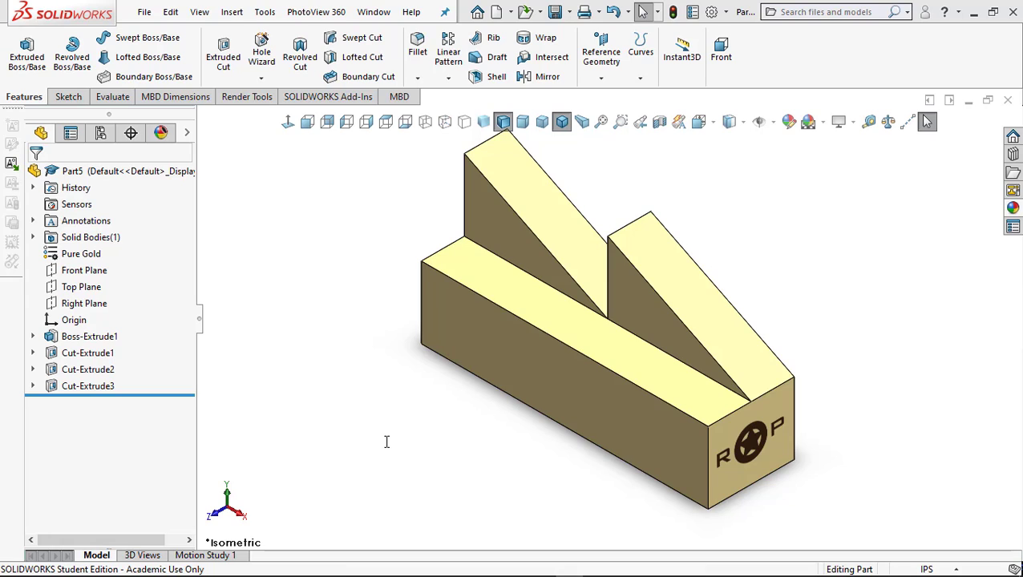
Create a drawing from the part using the ortho-iso-v template variant.
click(512, 13)
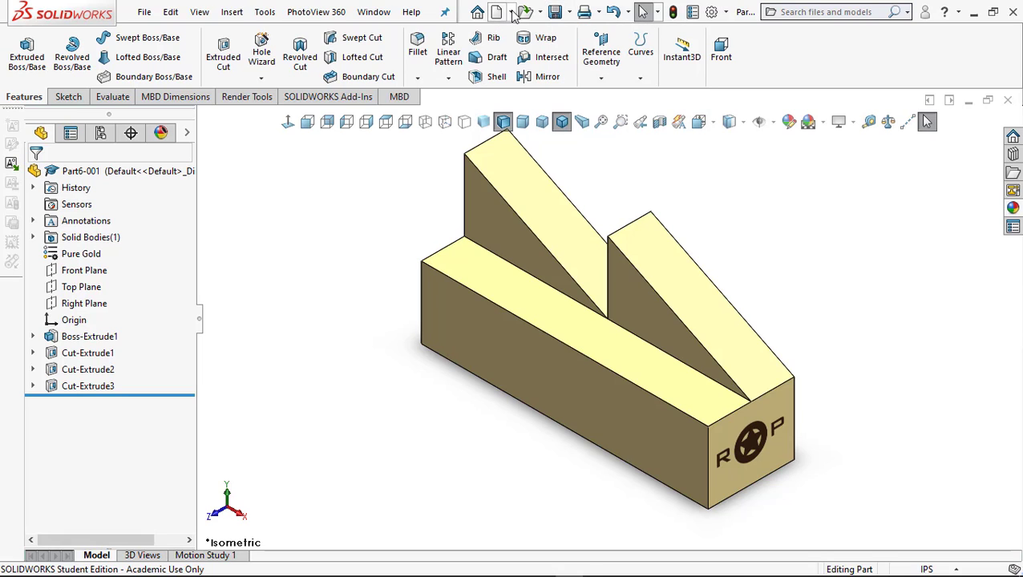
click(513, 14)
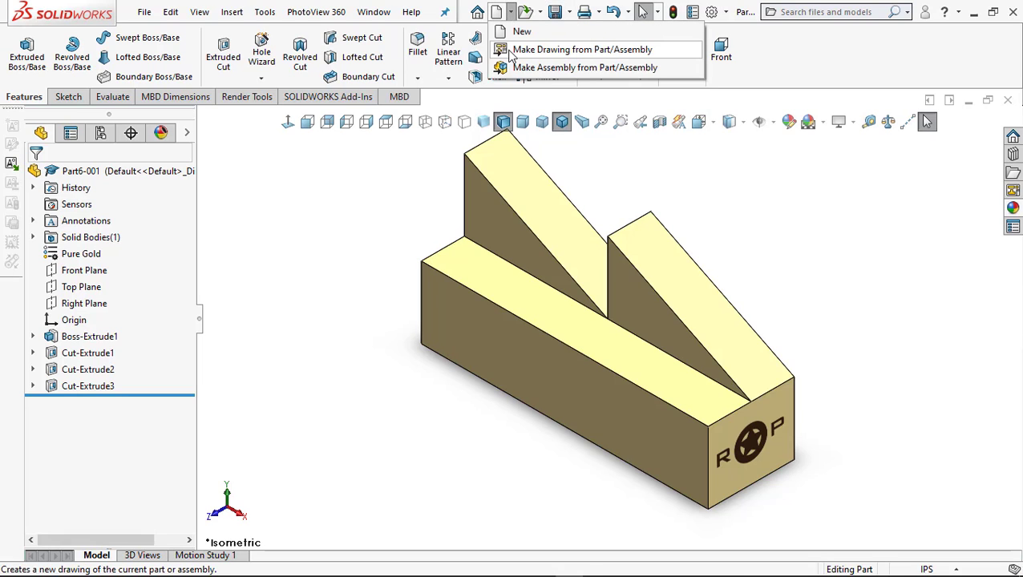
click(517, 48)
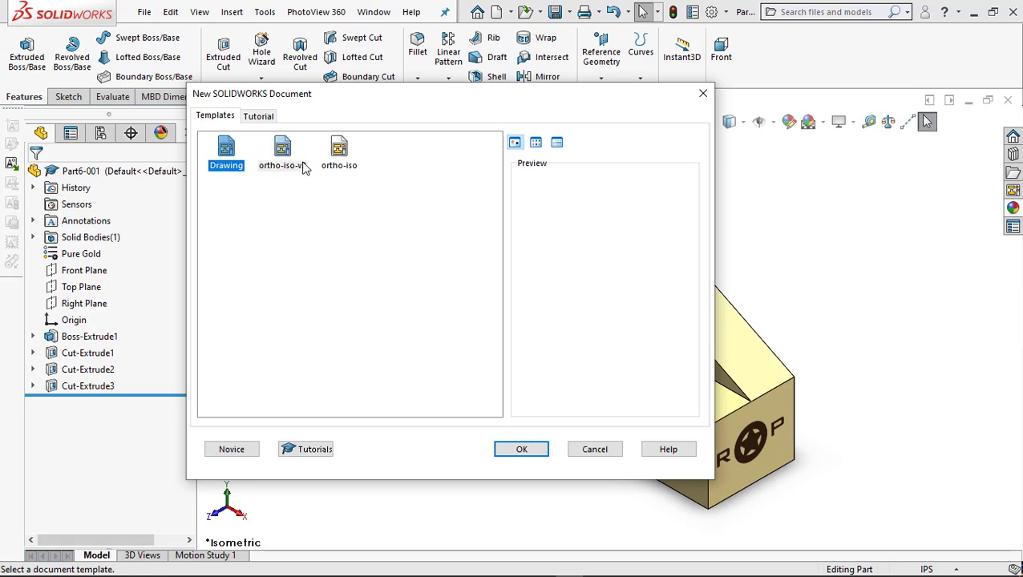
click(299, 162)
click(520, 450)
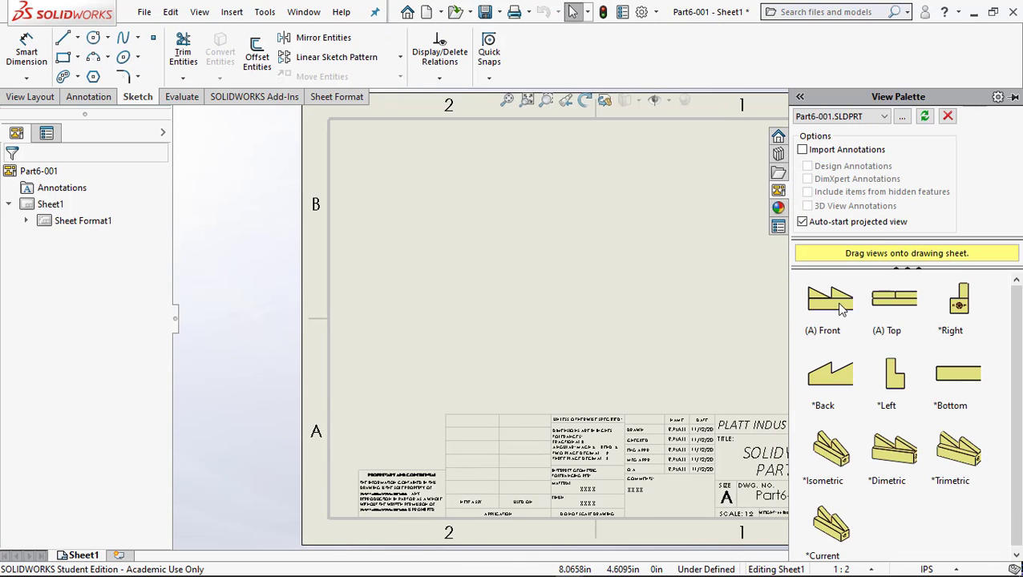
Place the front view on the sheet with projected top, right and isometric views.
drag(840, 304, 469, 345)
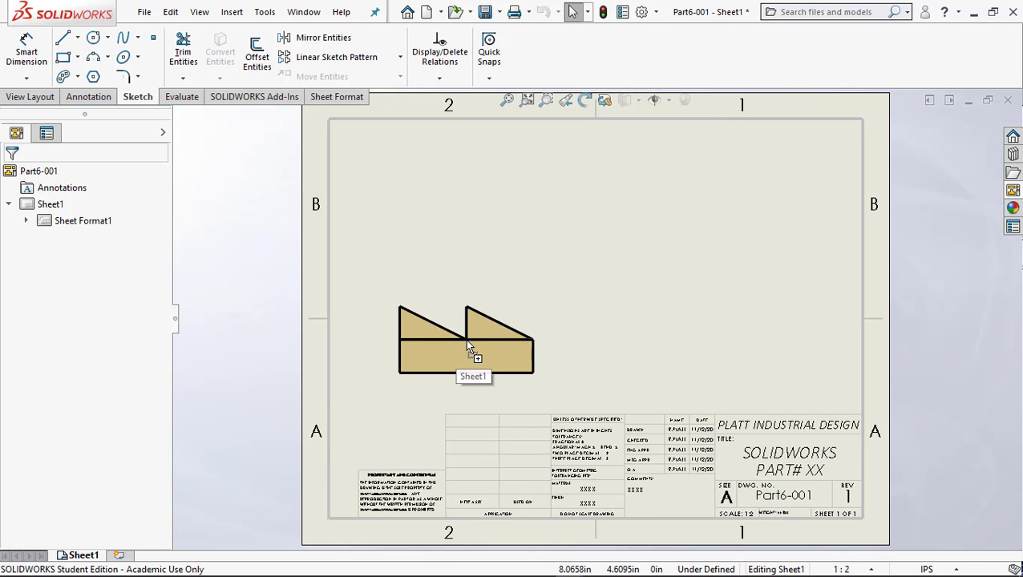
click(464, 228)
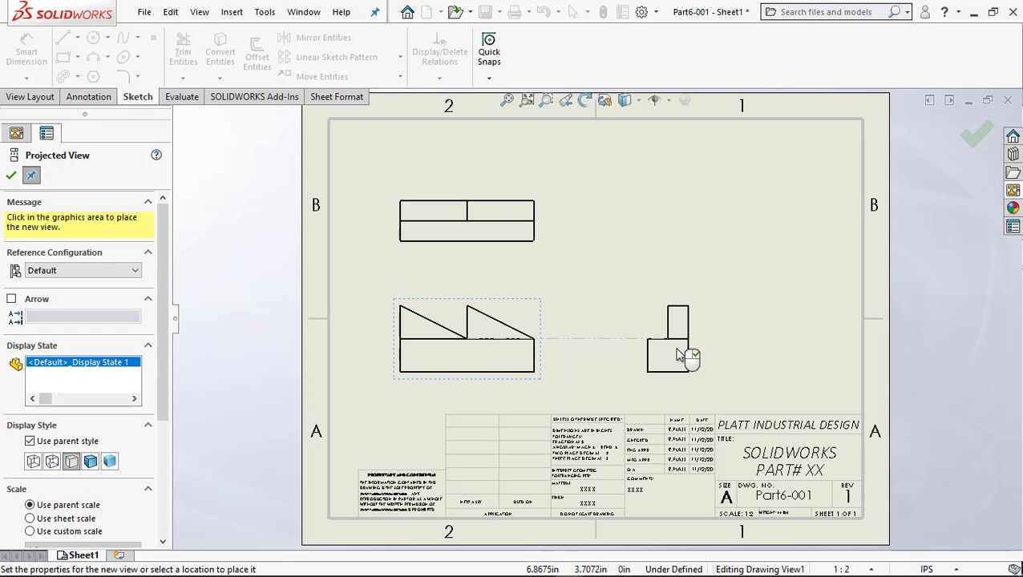
click(698, 354)
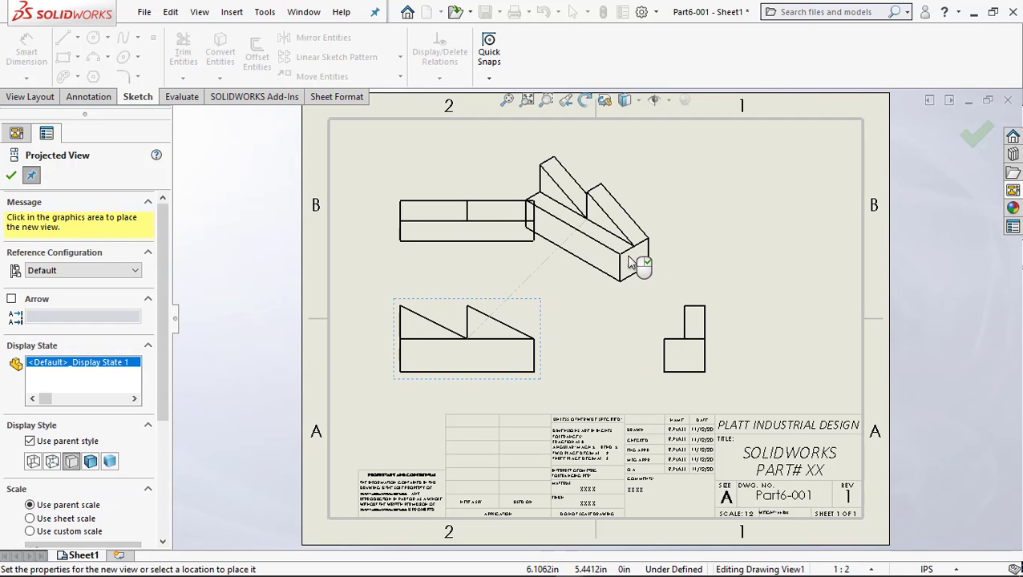
click(638, 261)
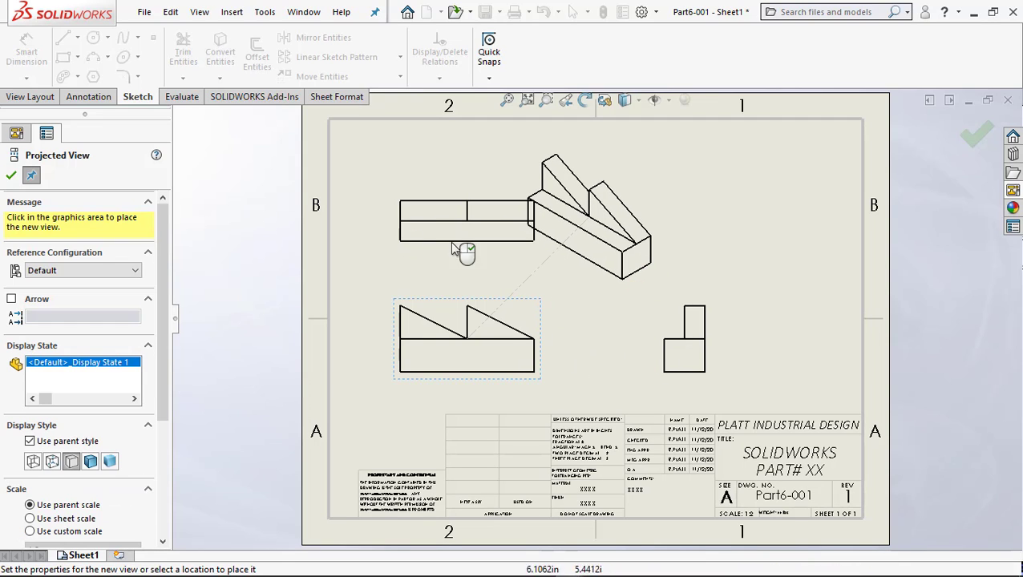
click(499, 299)
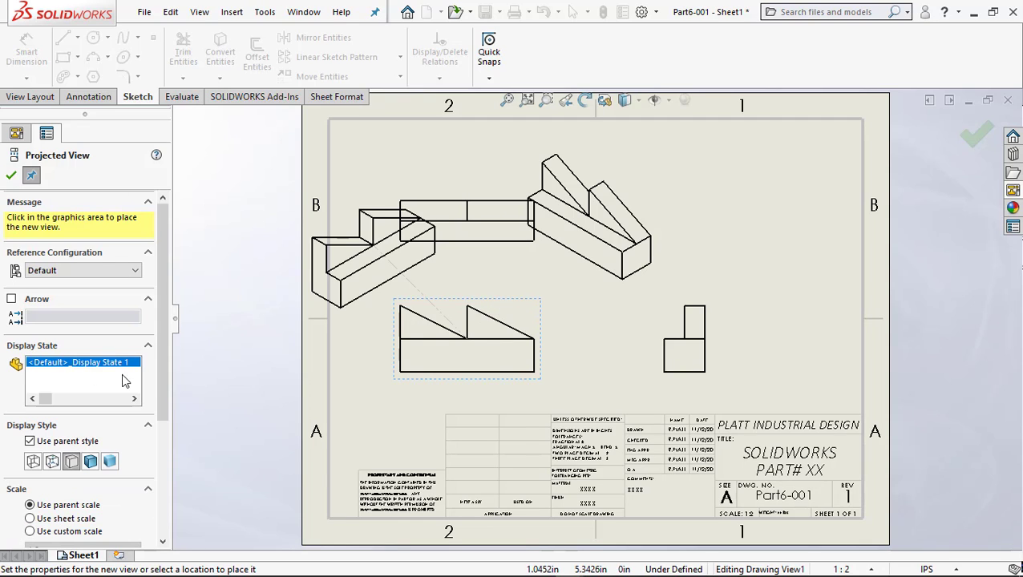
key(Escape)
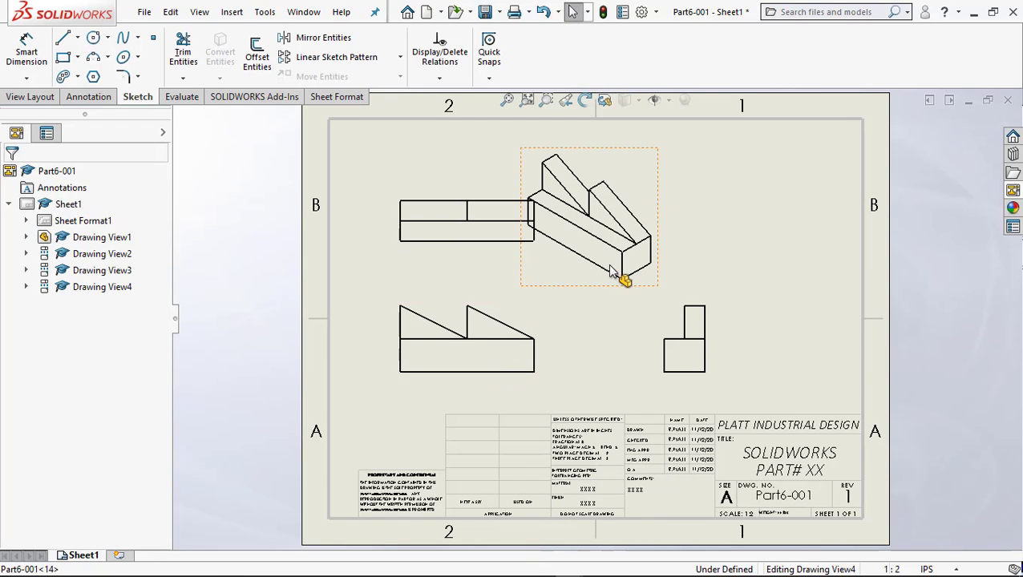
Move the isometric view to the open area above the right-side view and display it Shaded With Edges.
drag(611, 273, 742, 297)
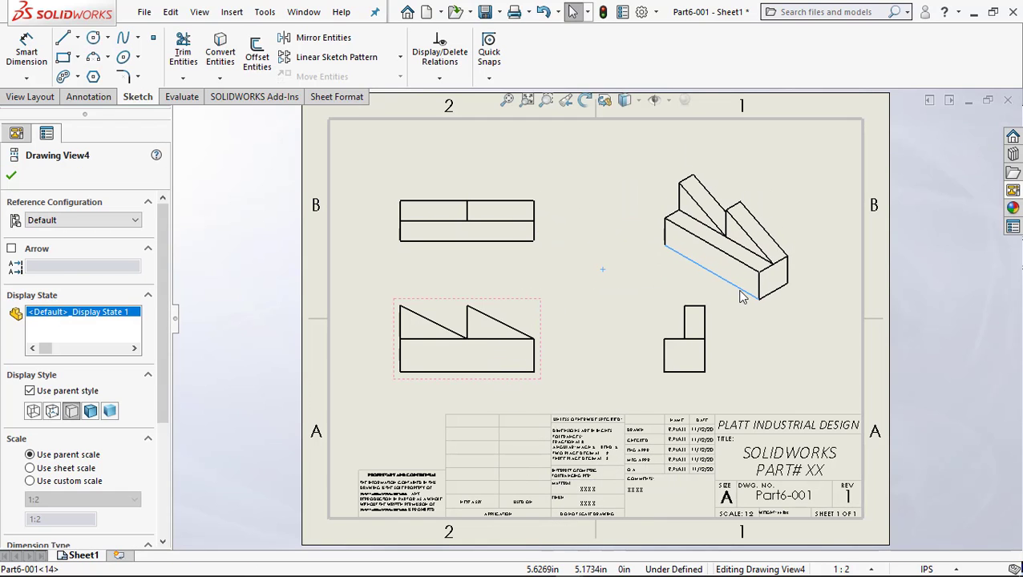
key(Escape)
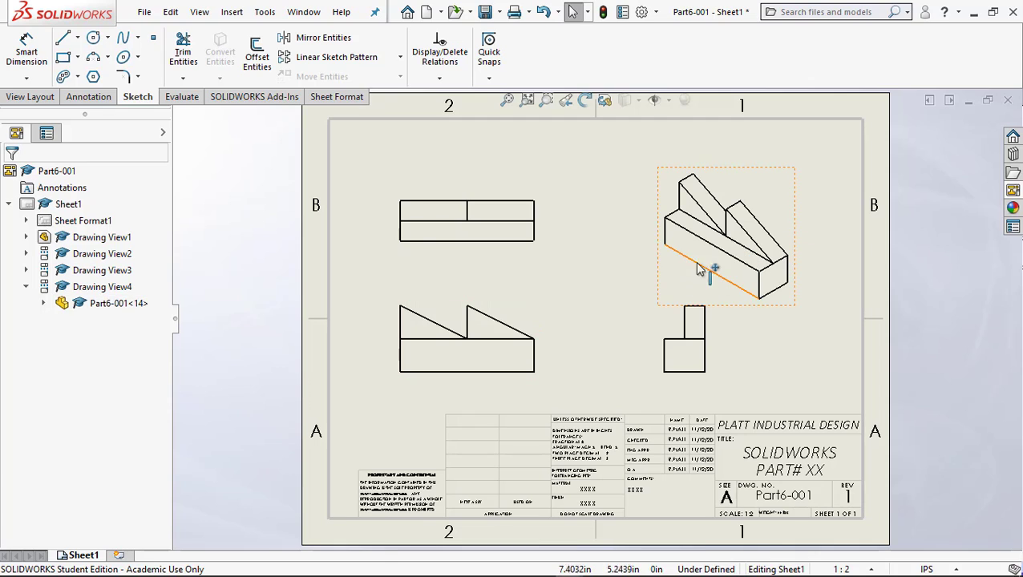
click(743, 242)
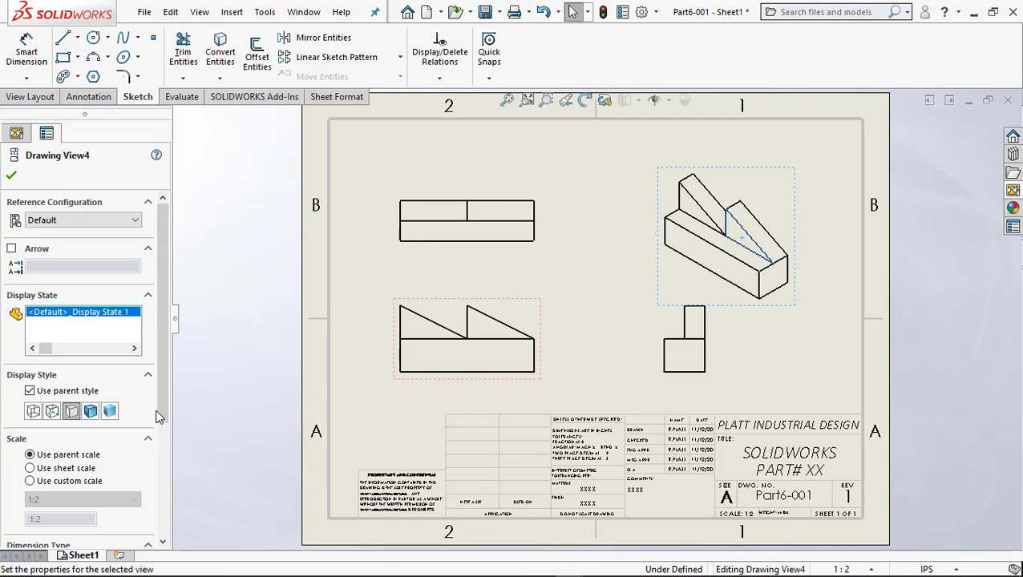
scroll(158, 417, down, 5)
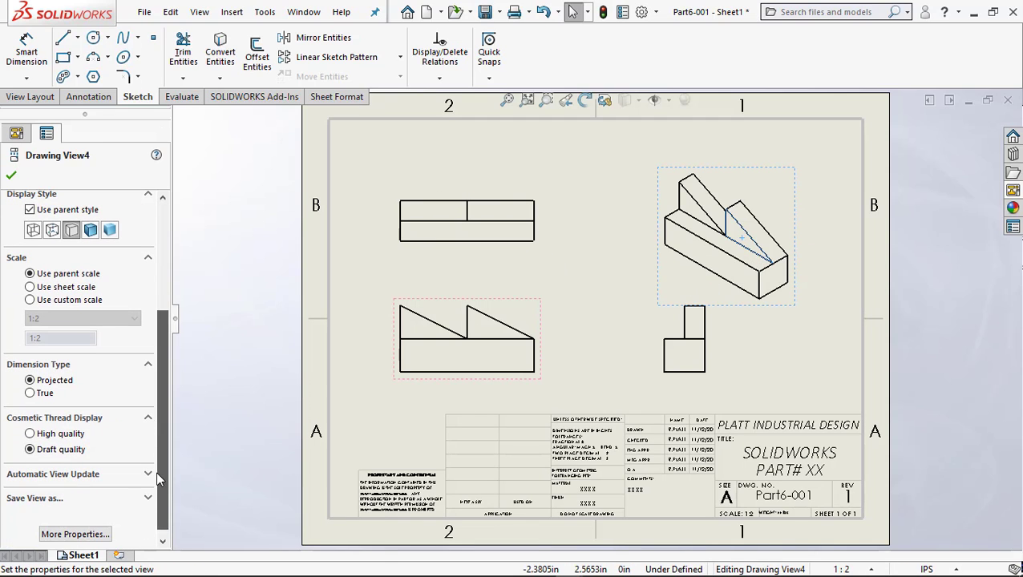
click(90, 230)
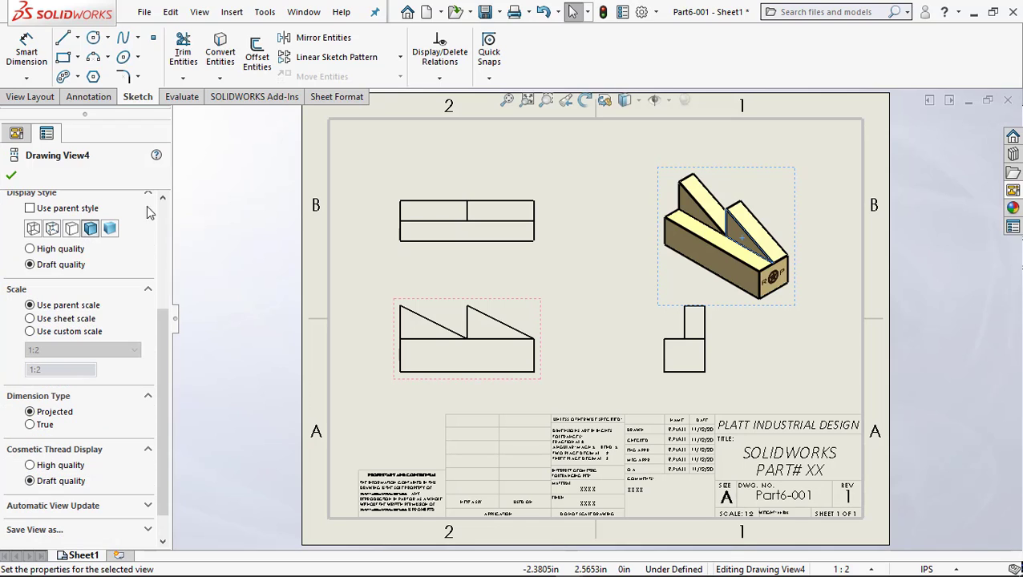
click(13, 172)
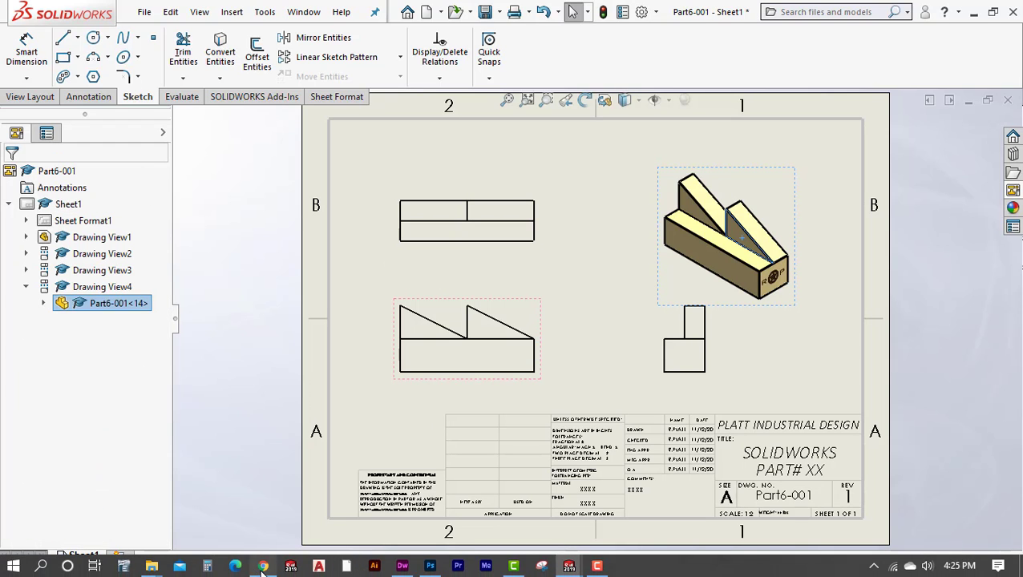
Check the Part#6 reference drawing in Chrome, return to the SOLIDWORKS drawing, and dimension the front view's overall length below it.
click(263, 566)
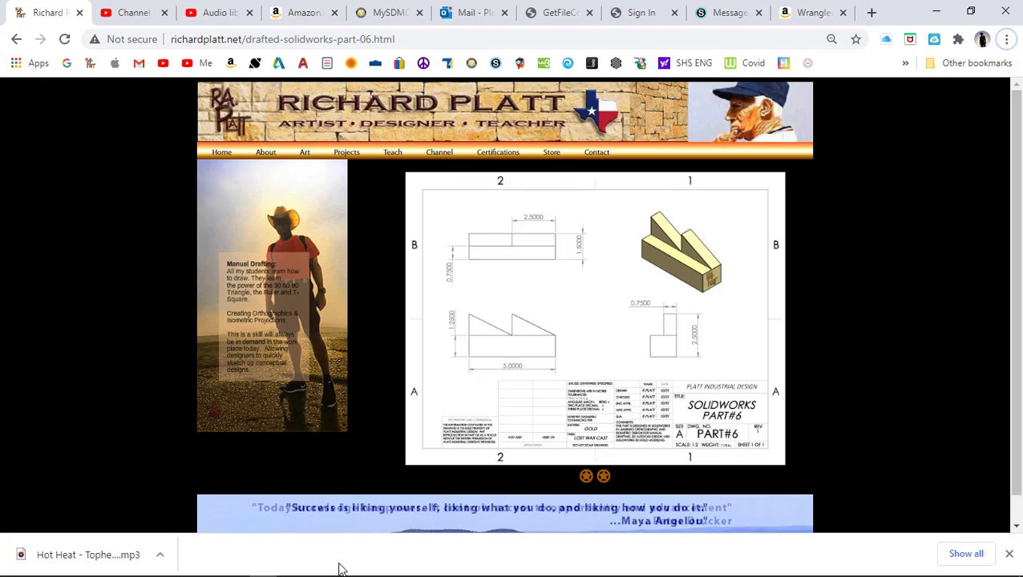
mouse_move(536, 571)
mouse_move(569, 567)
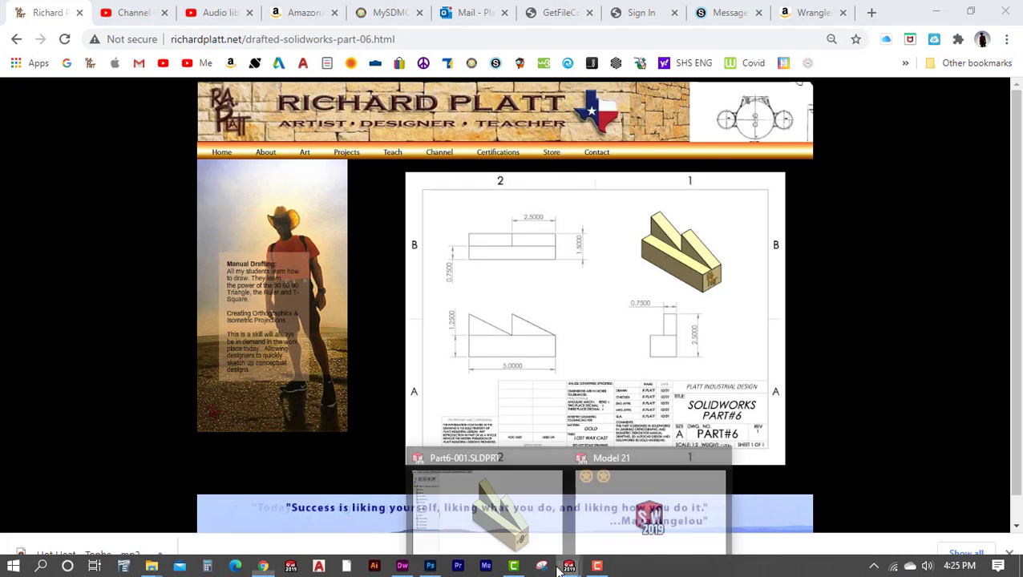
click(611, 513)
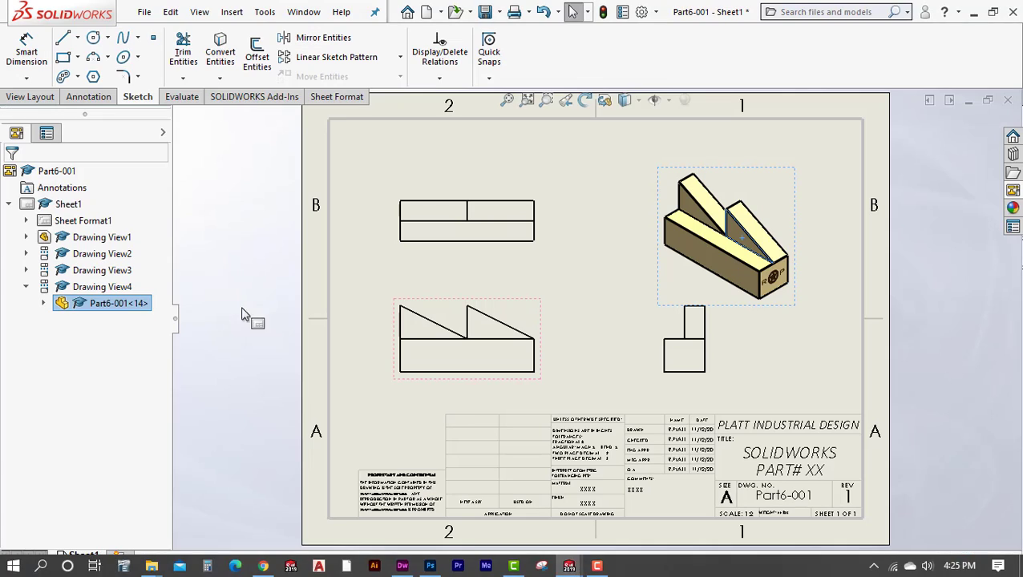
click(402, 365)
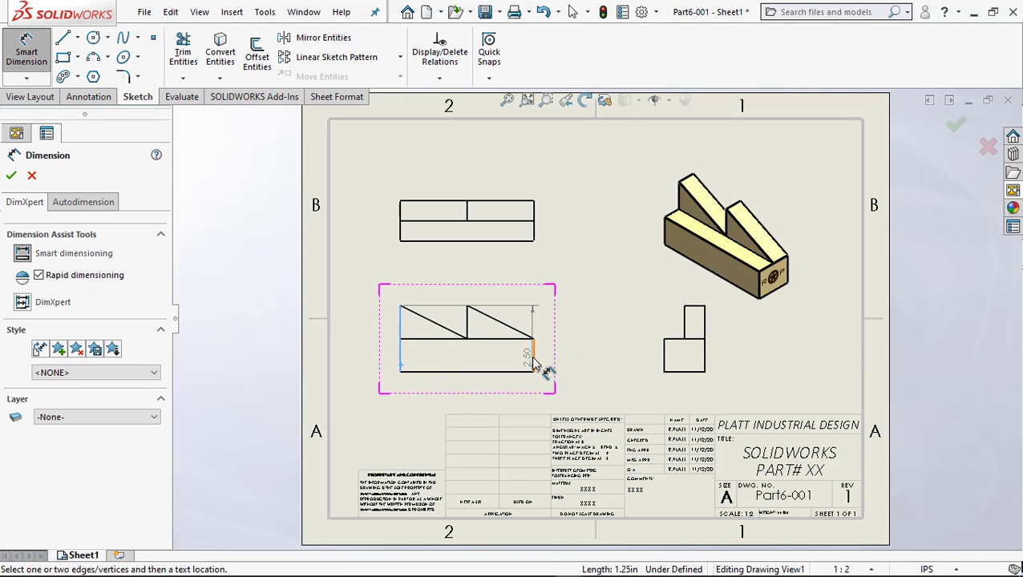
click(533, 355)
click(474, 401)
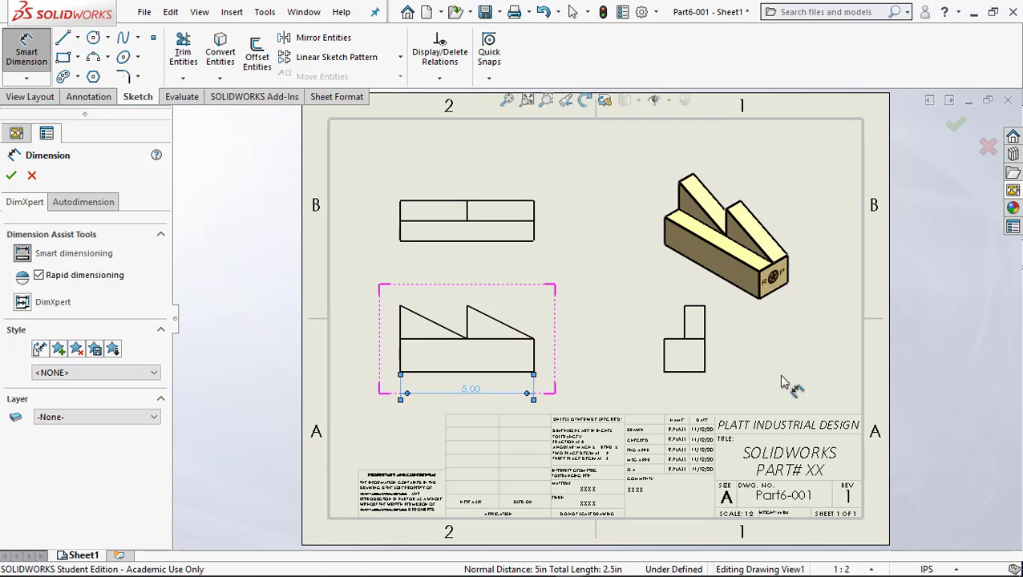
Dimension the overall height of the right-side view, placing the dimension along its outer side.
click(696, 373)
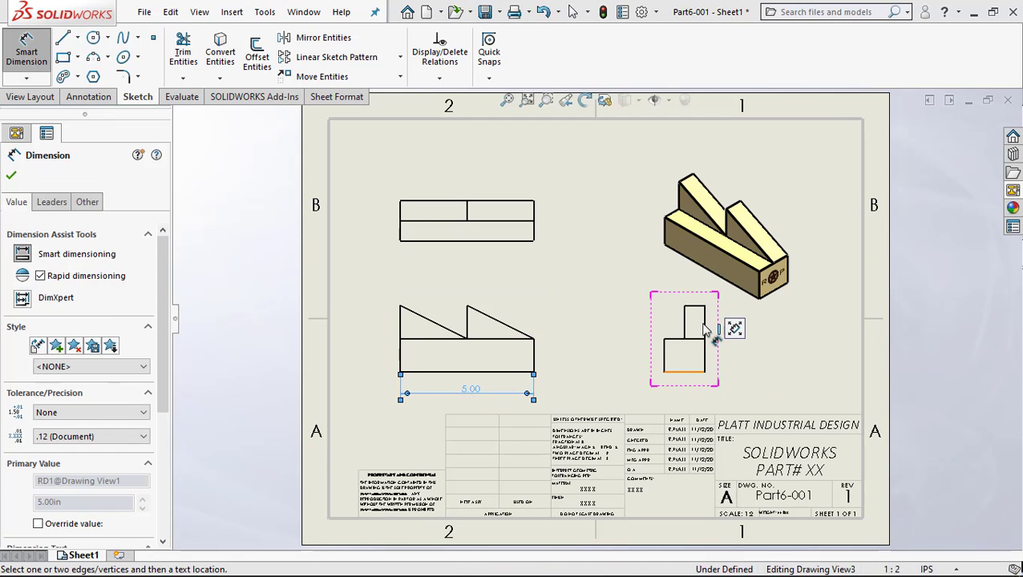
click(697, 308)
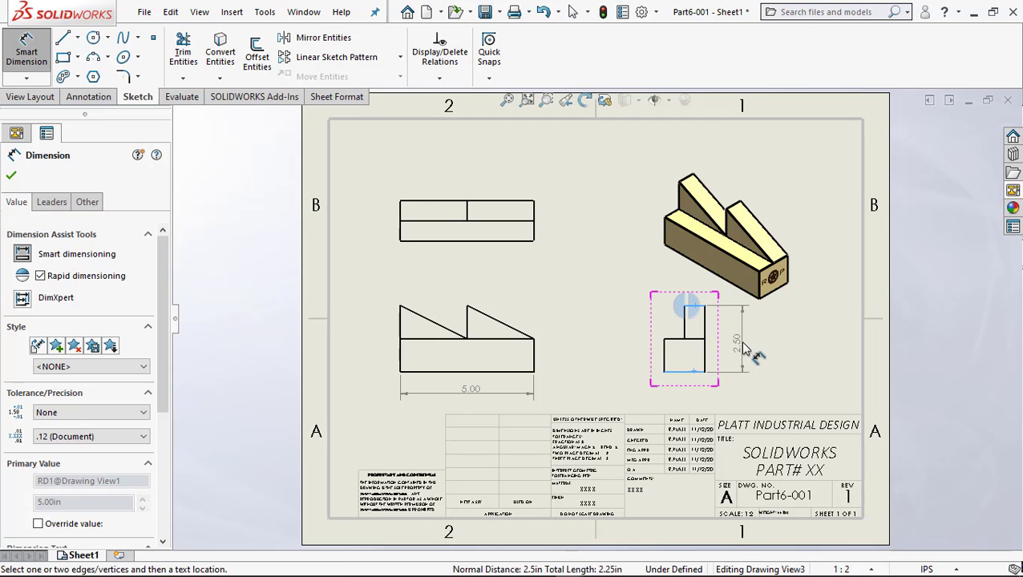
click(743, 349)
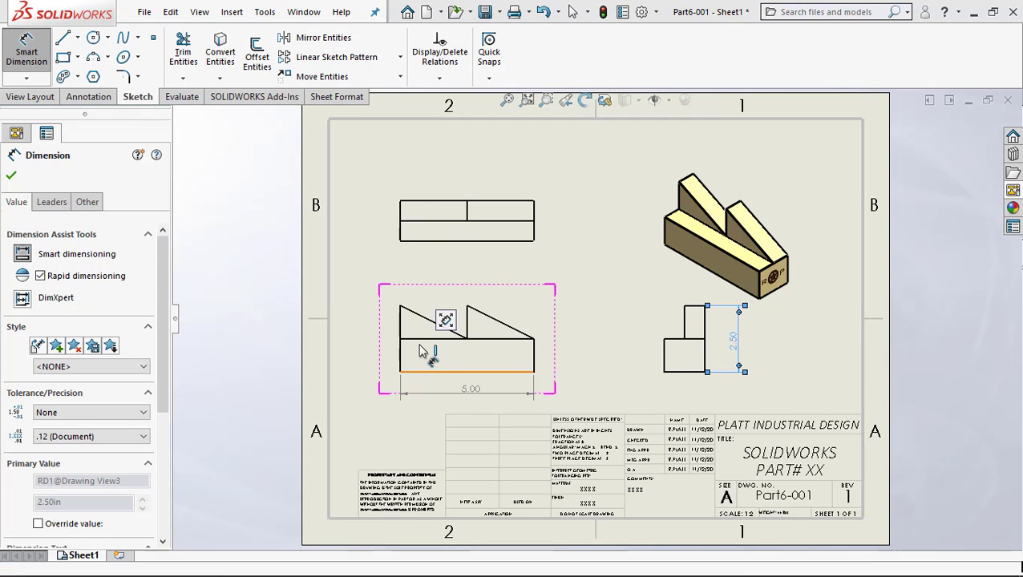
Dimension the base block's height in the front view, with the text moved below the extension lines.
click(412, 373)
click(440, 342)
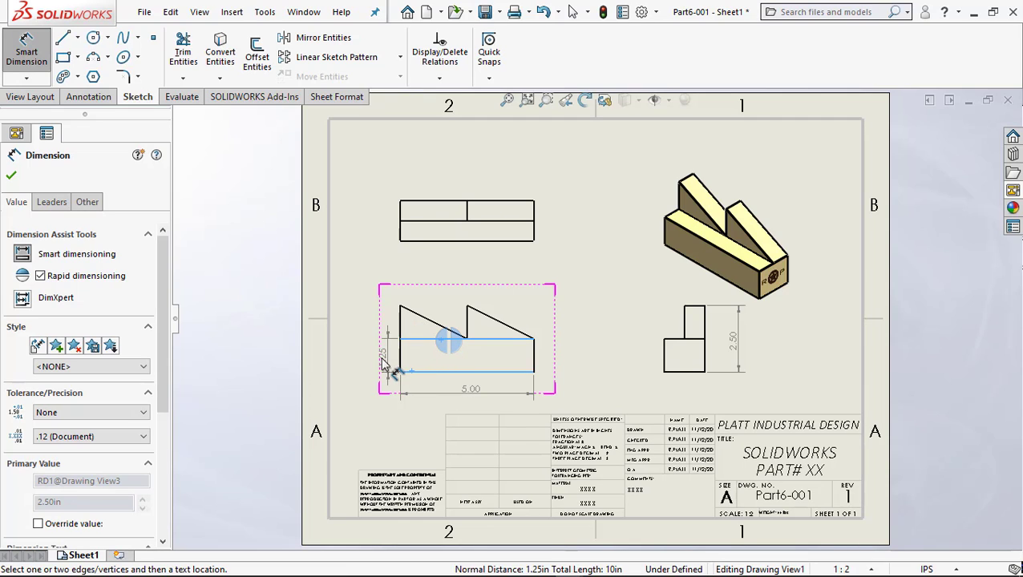
click(372, 361)
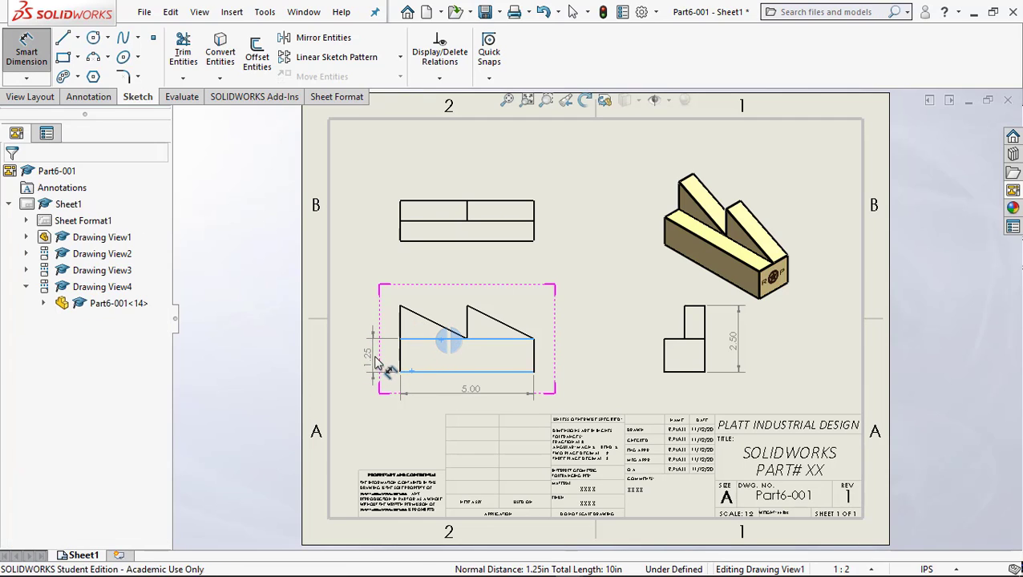
drag(370, 365, 363, 401)
key(Escape)
click(366, 399)
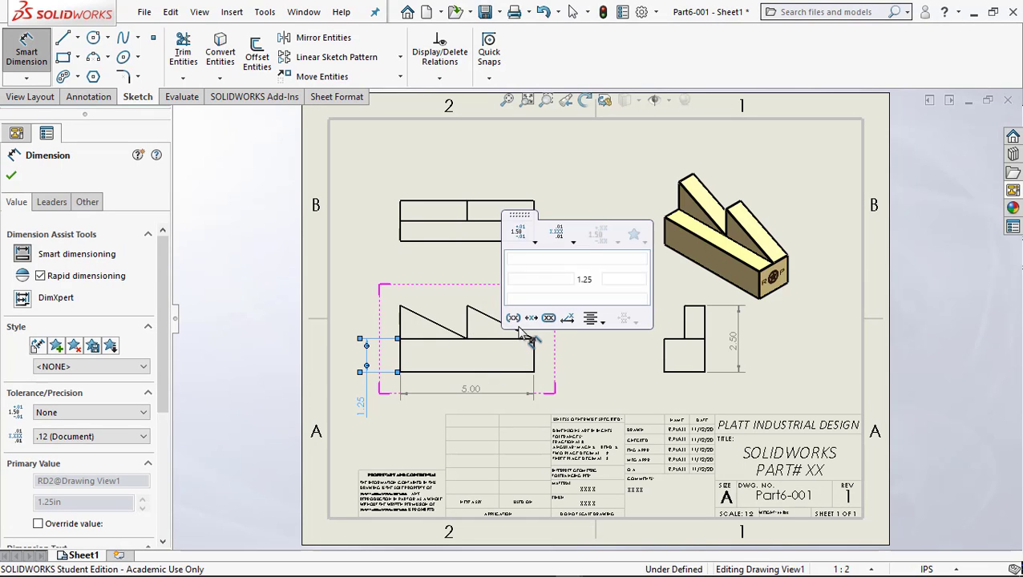
Check the reference drawing in Chrome and dimension the top view's overall depth beside its right end.
mouse_move(207, 568)
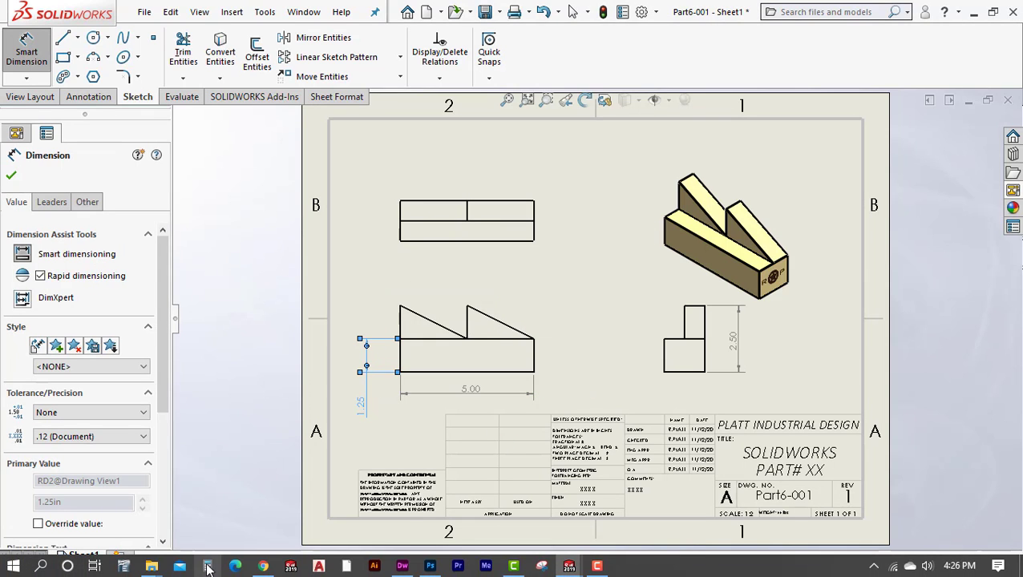
click(263, 567)
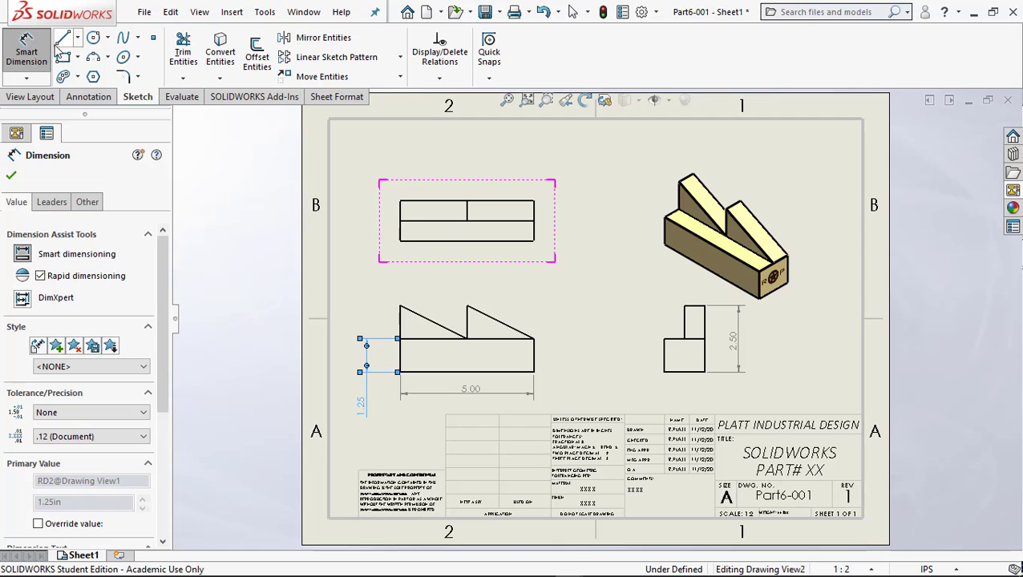
click(497, 242)
click(519, 201)
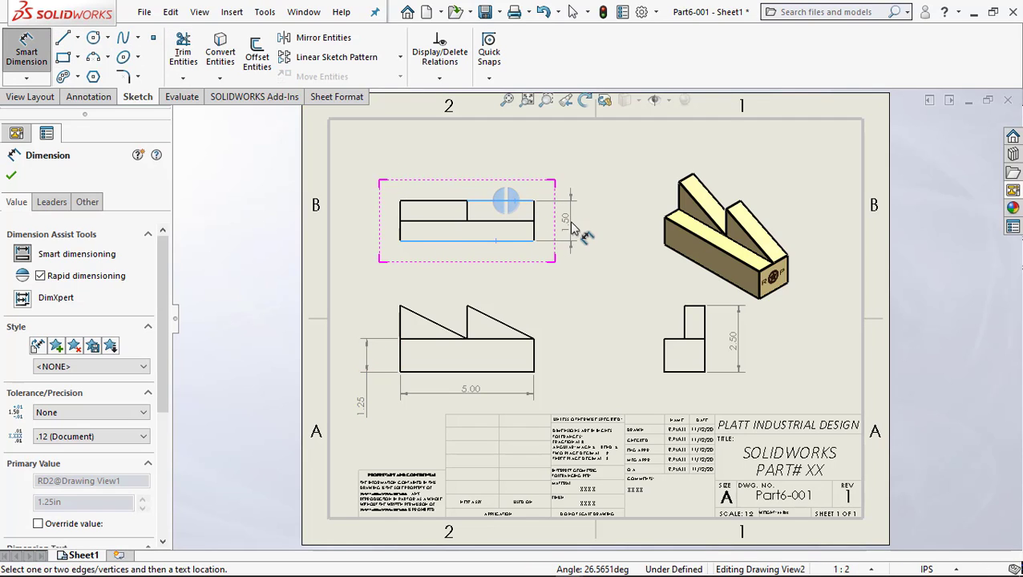
click(572, 232)
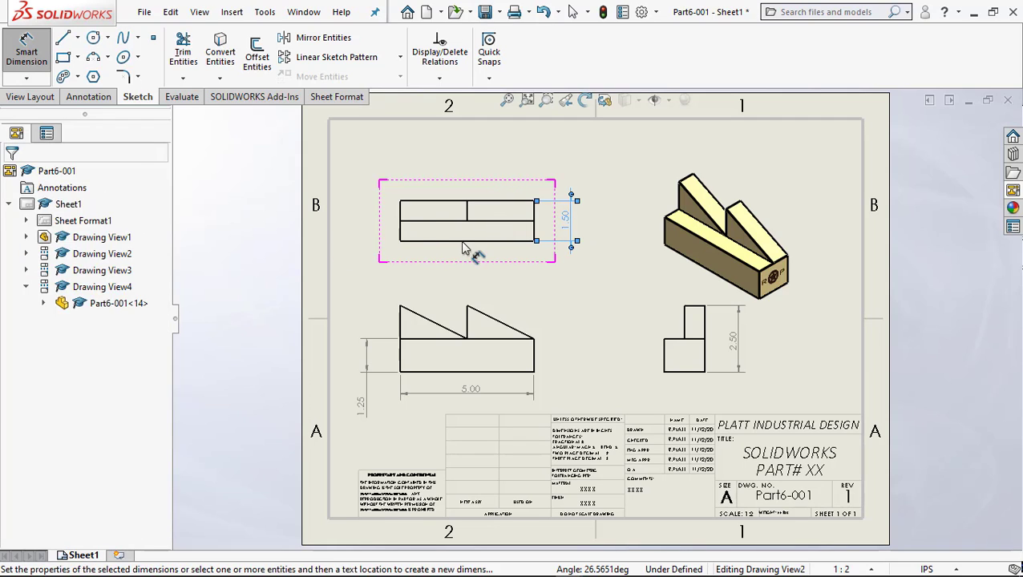
Dimension the front ledge's depth in the top view, placing the text outside and below the extension lines.
click(424, 225)
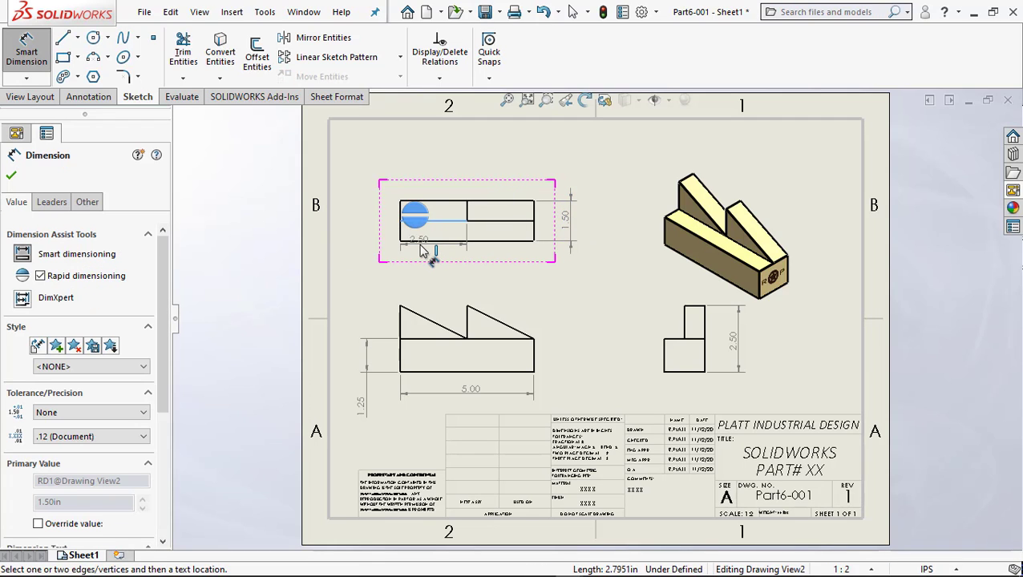
click(421, 242)
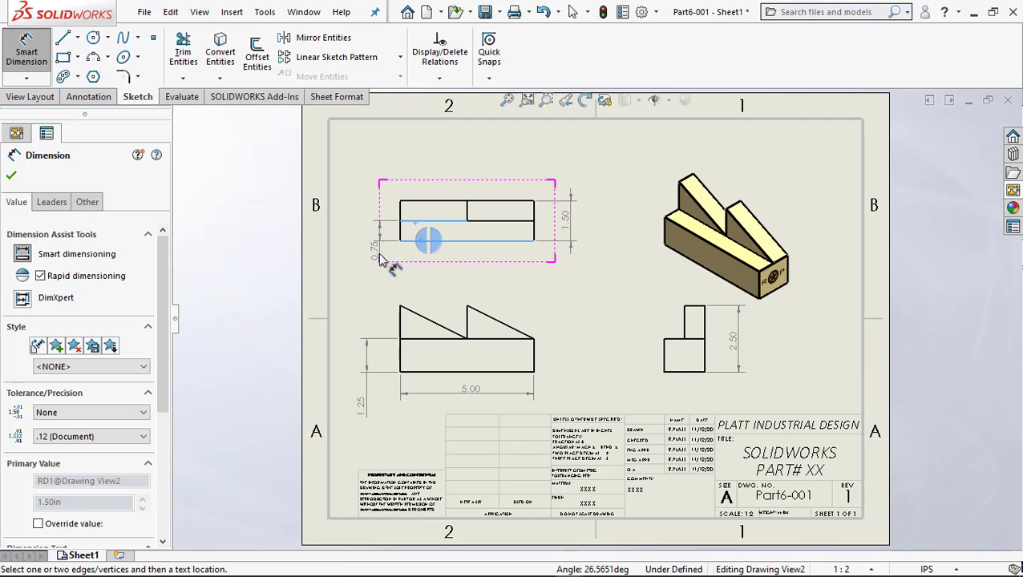
click(373, 272)
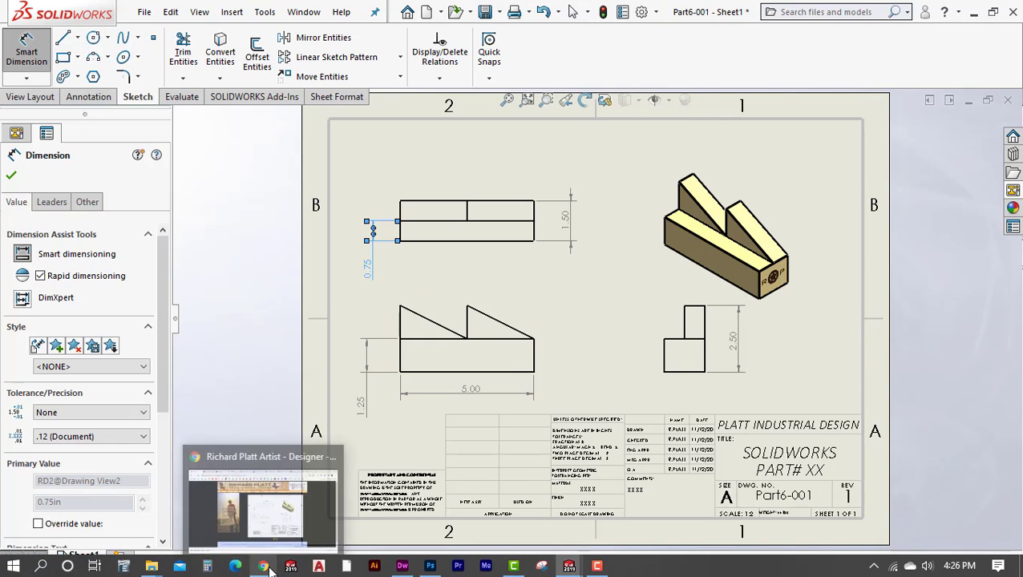
Check the reference drawing in Chrome and dimension the wedge thickness above the right-side view.
click(264, 566)
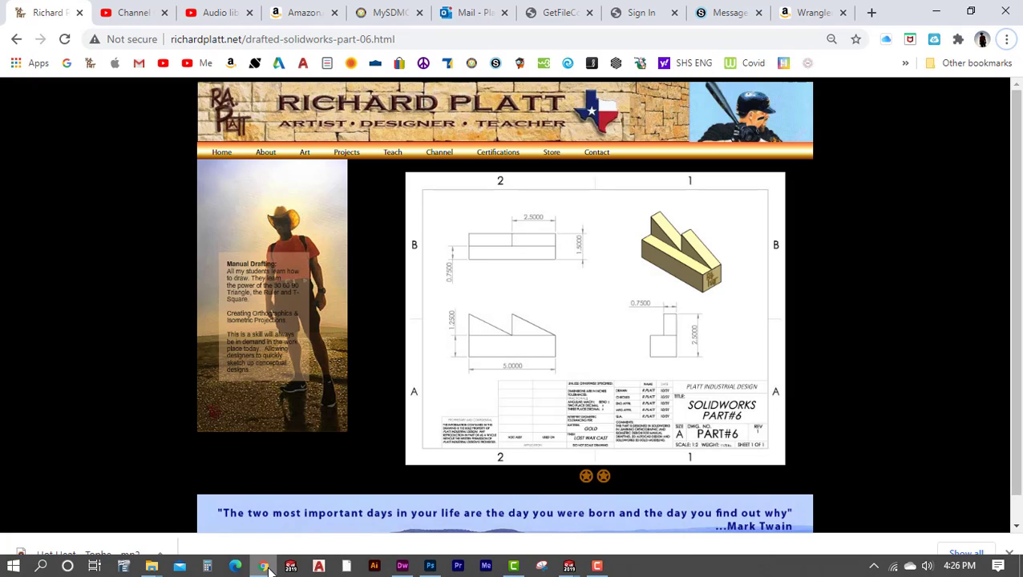
click(565, 567)
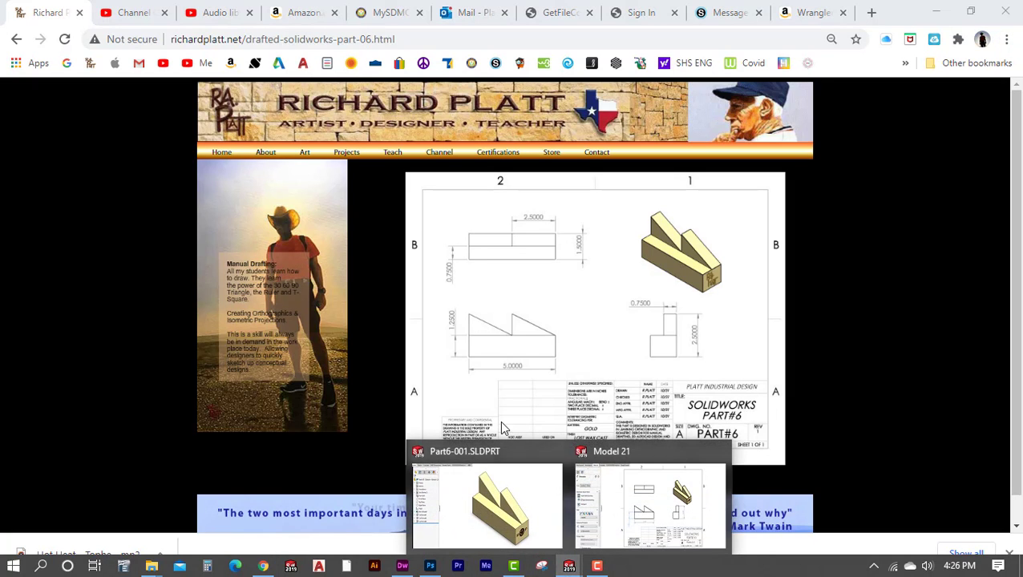
click(593, 478)
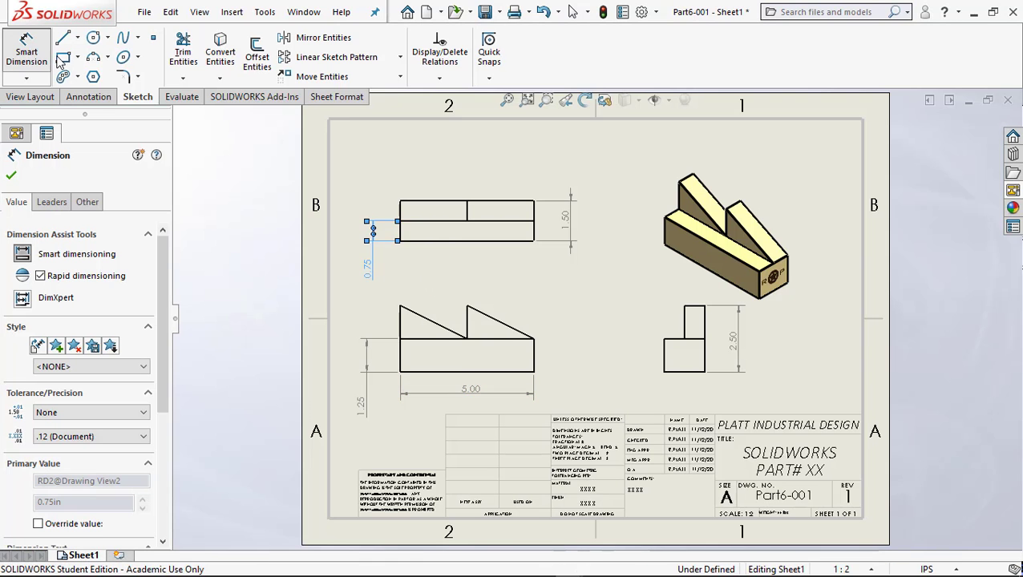
click(705, 323)
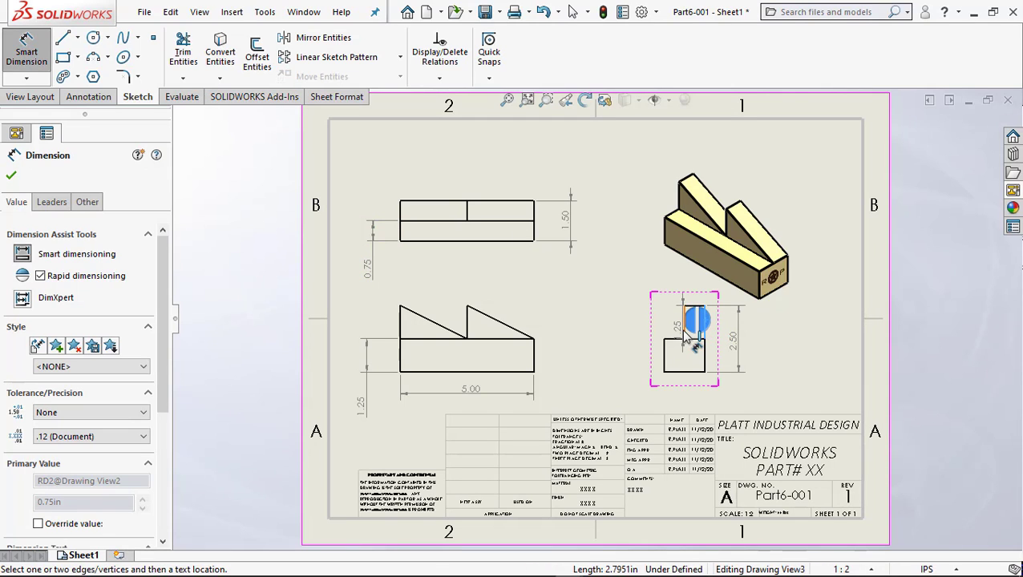
click(684, 331)
click(639, 300)
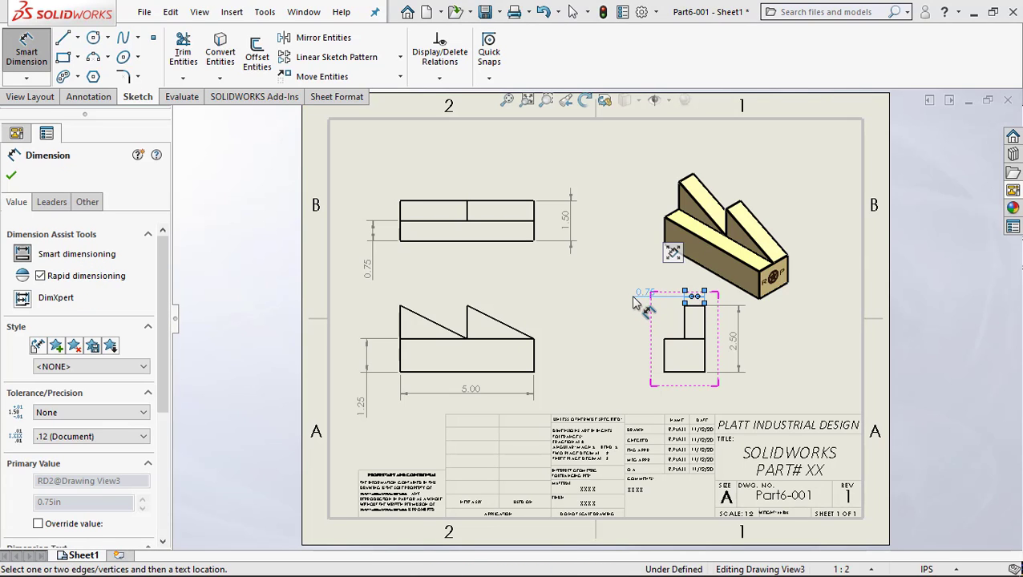
Check the reference drawing in Chrome and dimension the right wedge's length above the top view in SOLIDWORKS.
mouse_move(288, 575)
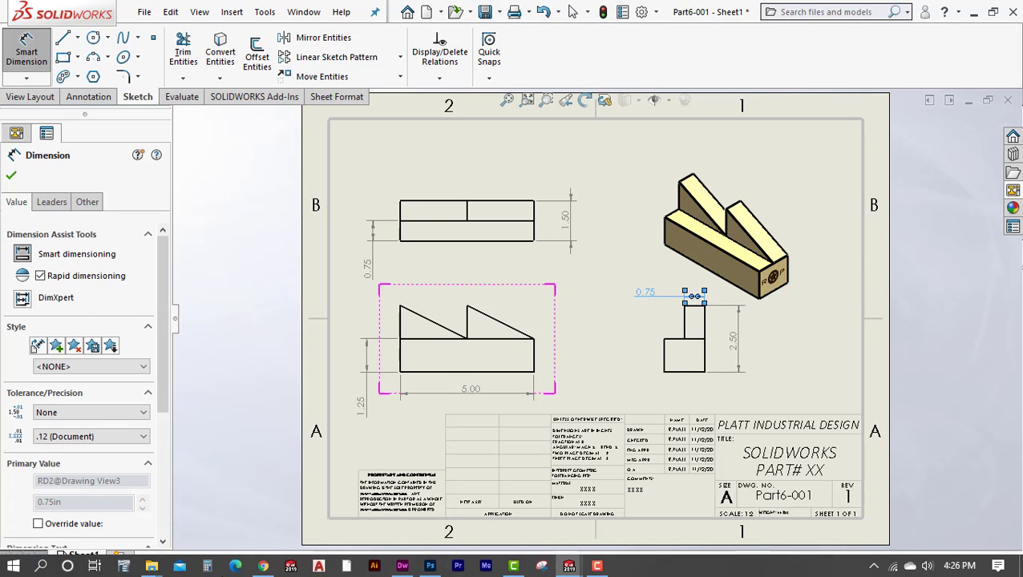
click(262, 568)
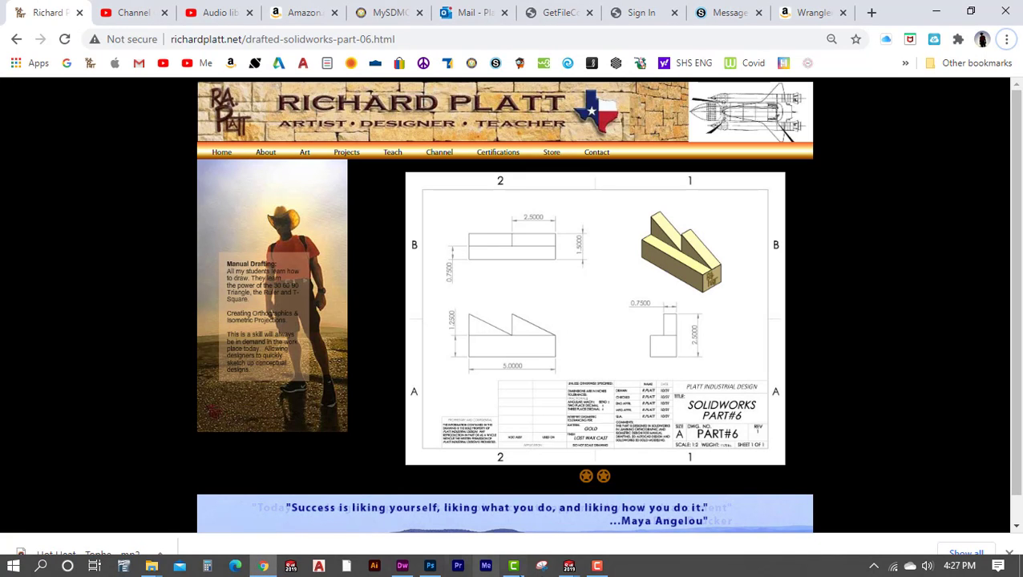
mouse_move(575, 571)
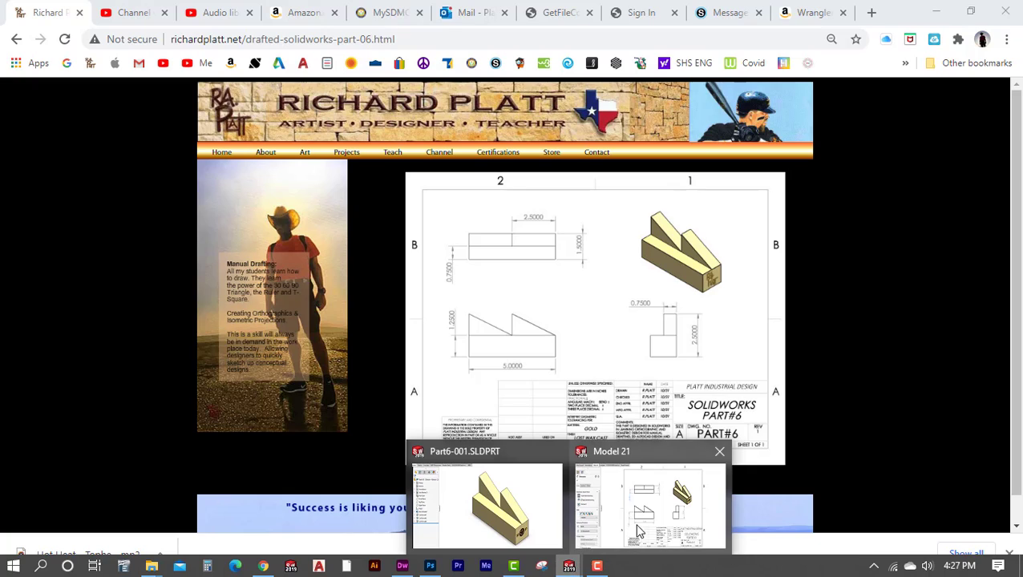
click(639, 529)
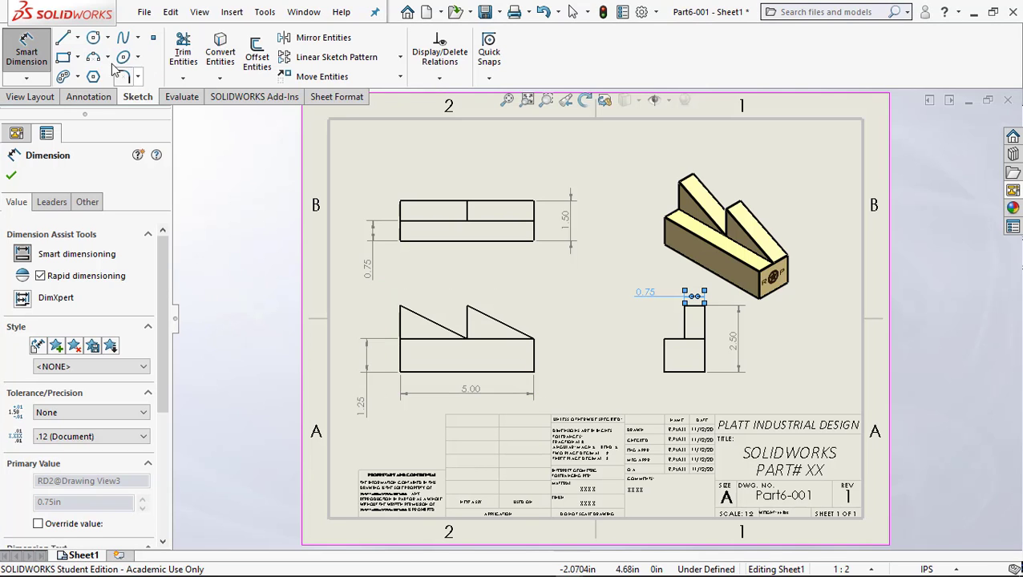
click(534, 213)
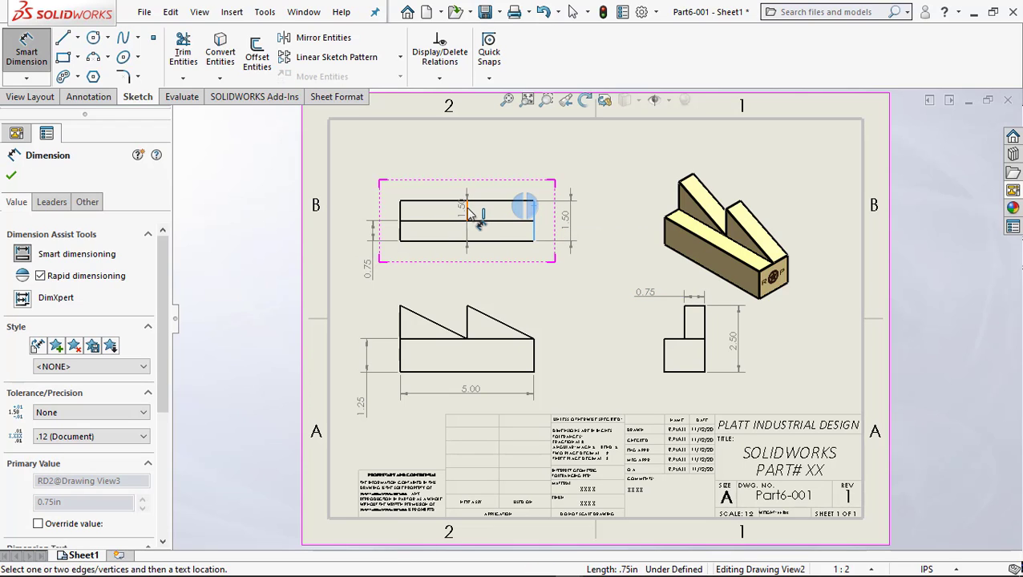
click(502, 181)
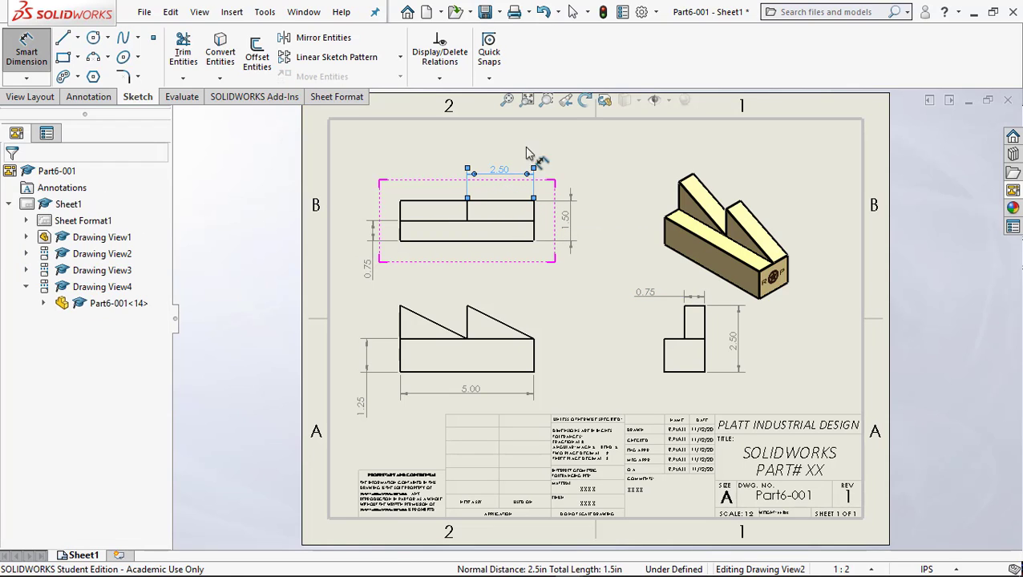
Set the document's primary dimension precision to four decimal places (.1234) and finish dimensioning.
click(642, 13)
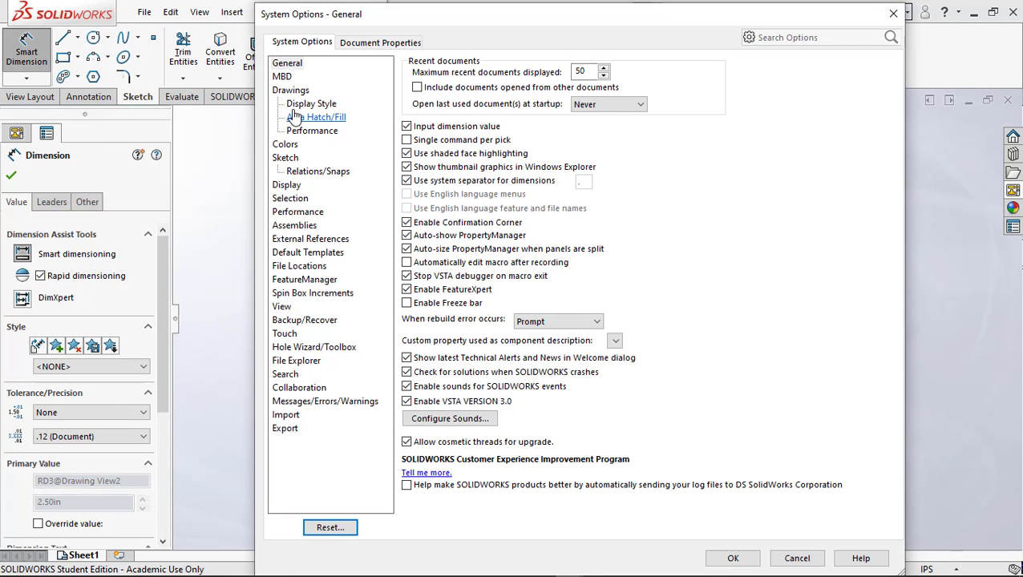
click(369, 44)
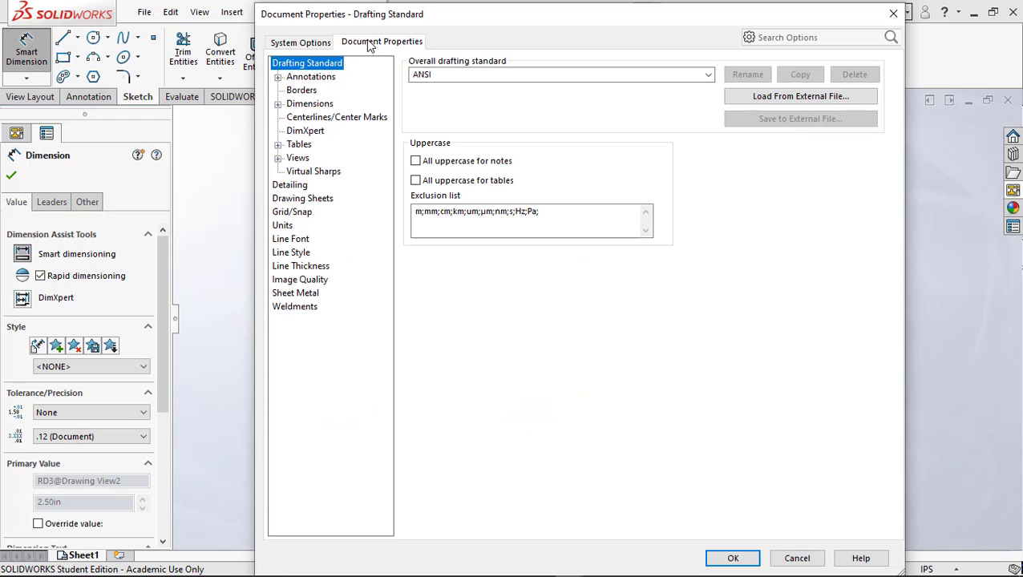
click(310, 105)
click(481, 202)
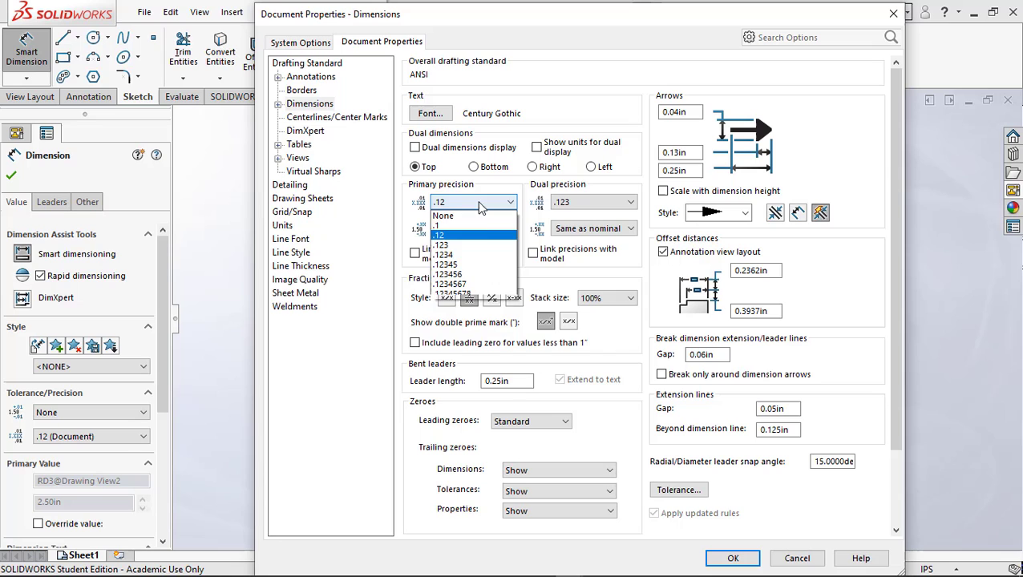
click(457, 257)
click(733, 560)
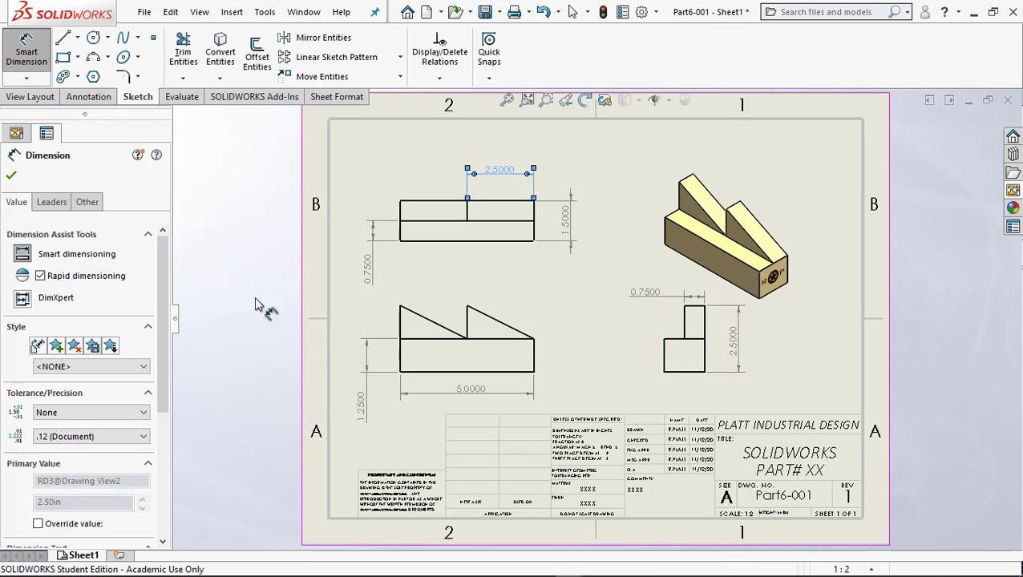
click(11, 177)
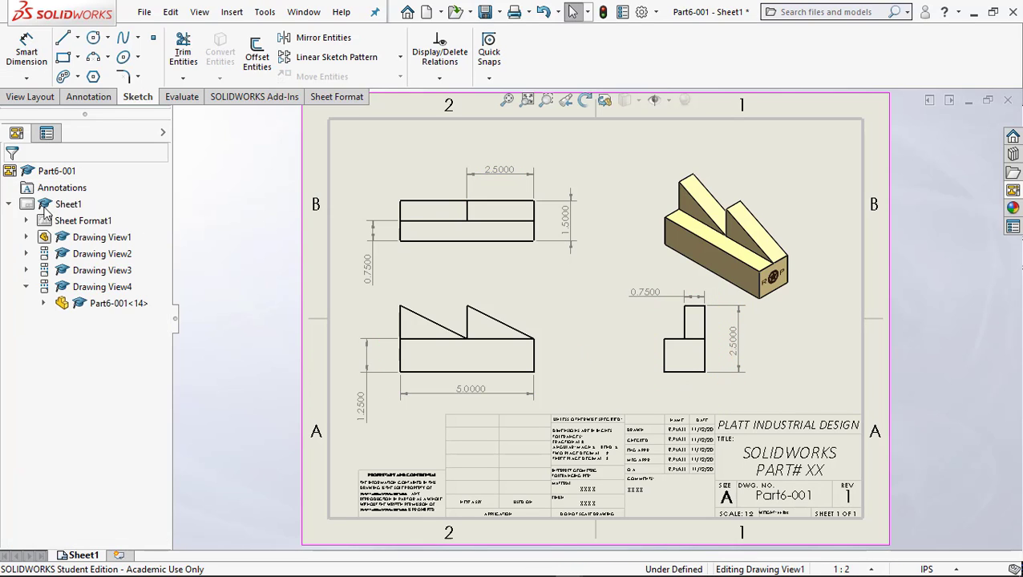
Open the sheet format for editing and change the title block's part line to "PART# 6".
right_click(87, 227)
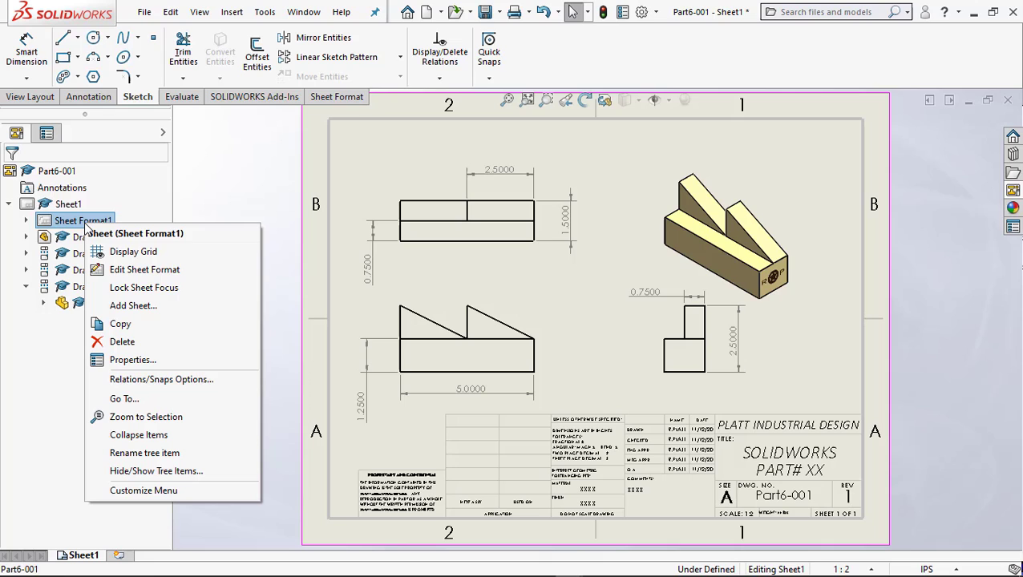
click(126, 270)
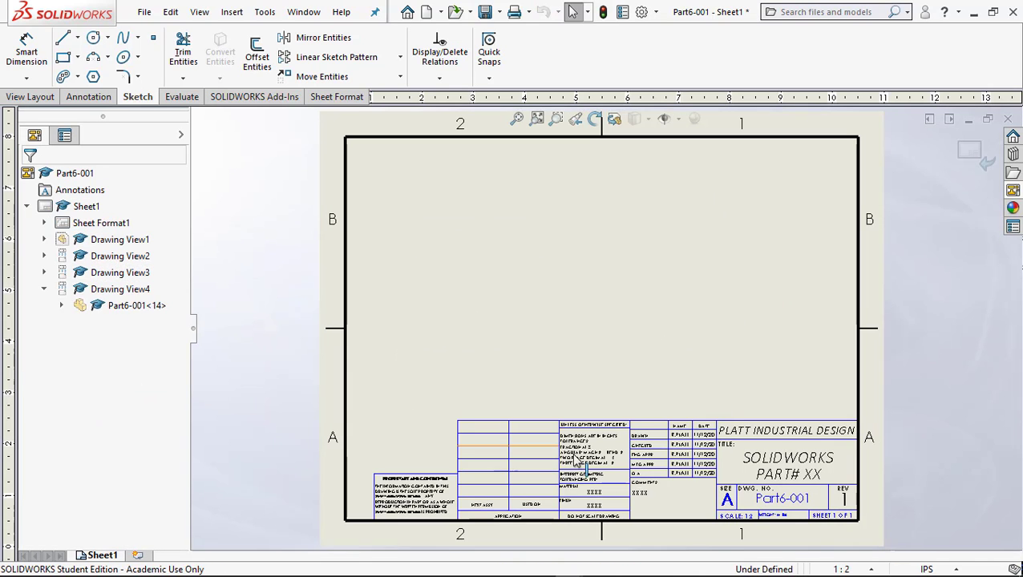
click(813, 476)
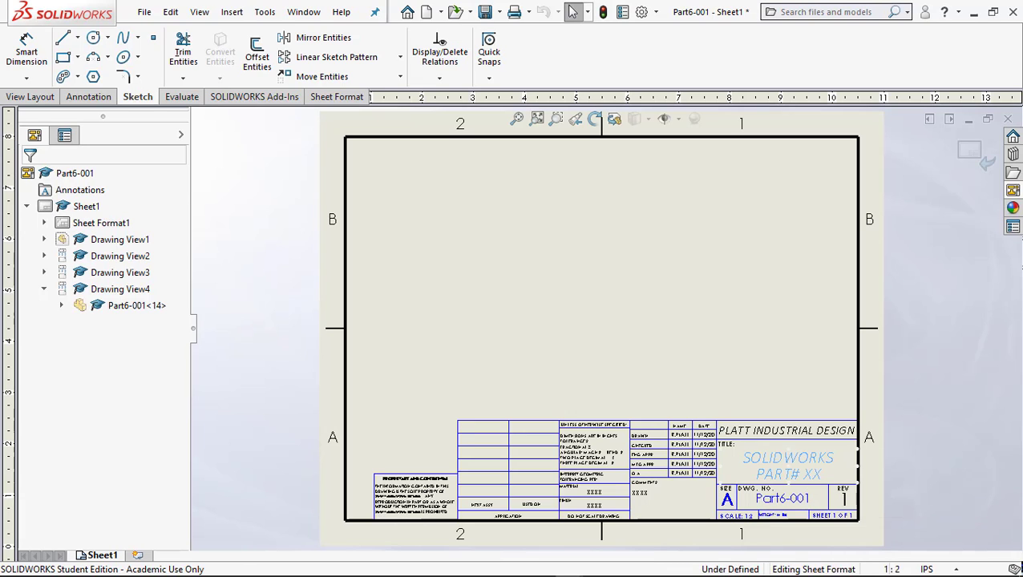
double_click(813, 476)
double_click(812, 475)
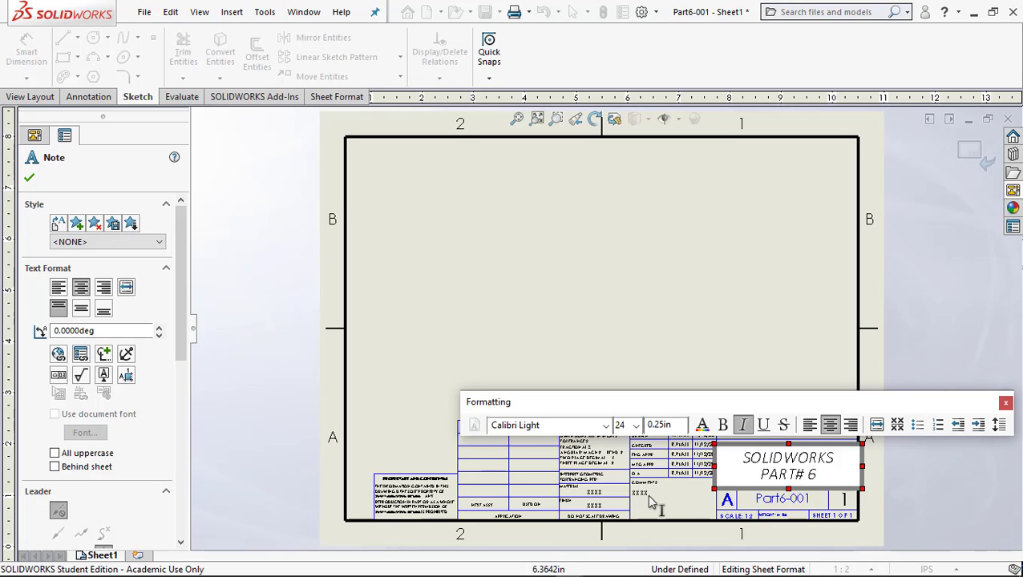
click(626, 509)
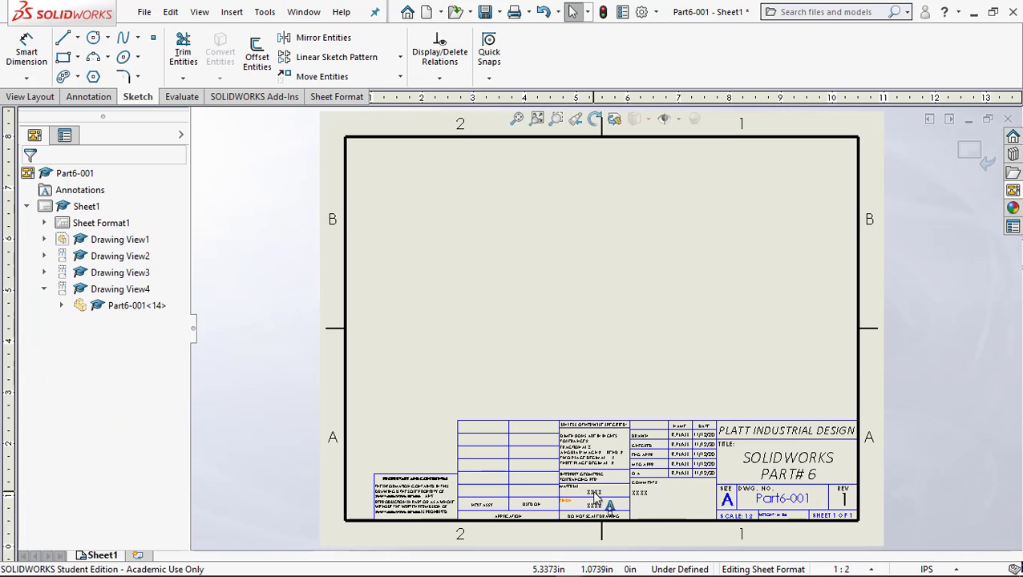
Replace the material placeholder in the title block with "GOLD".
double_click(594, 492)
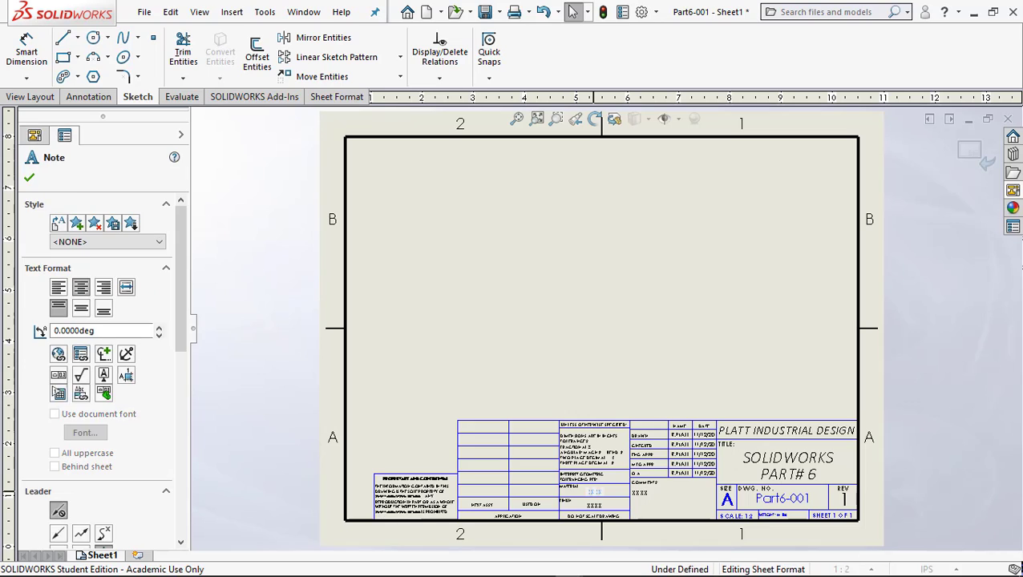
text(OLD)
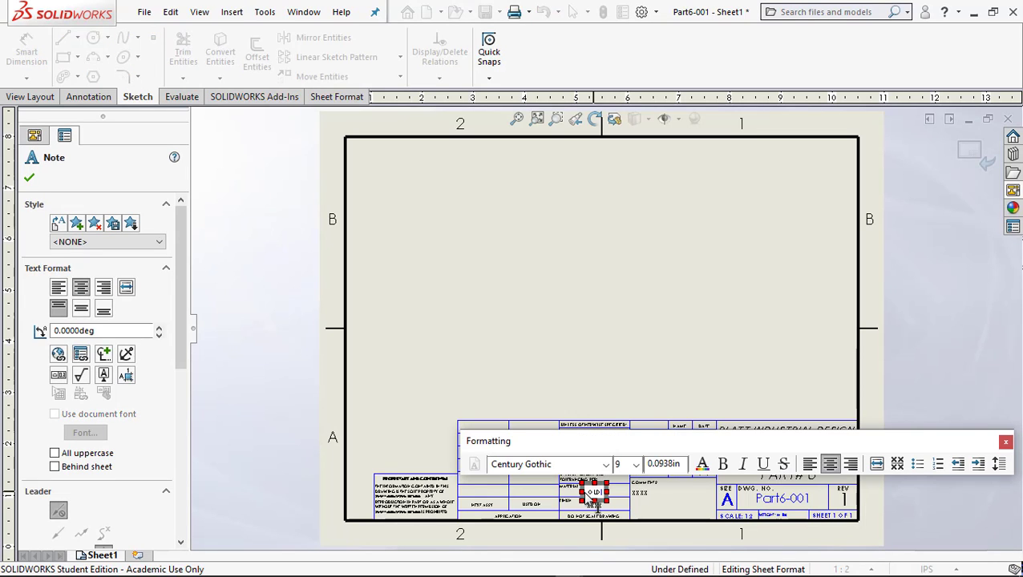
key(BackSpace)
key(BackSpace)
key(BackSpace)
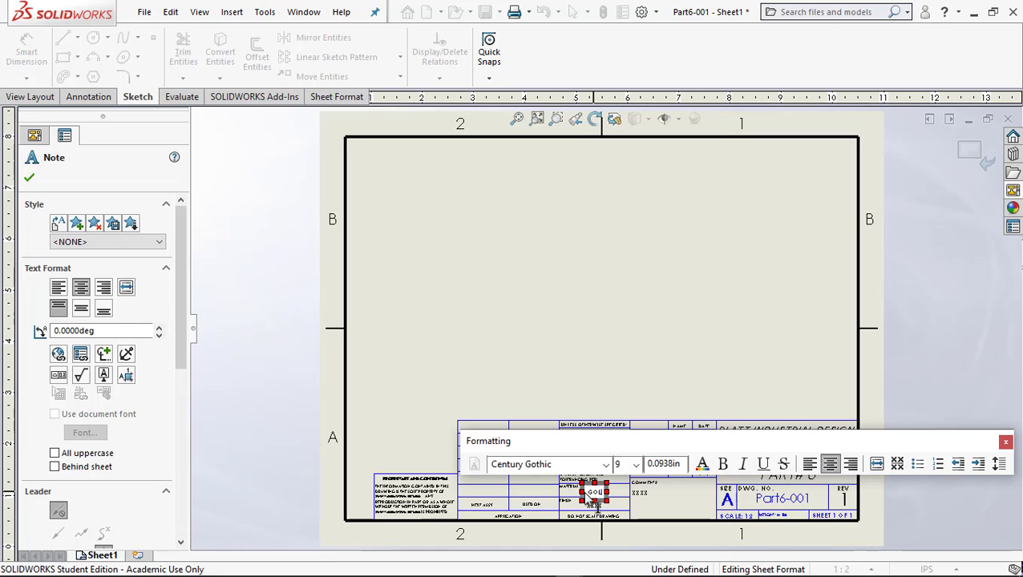
Check the reference drawing in Chrome and replace the title block's finish placeholder with "LOST WAX" in SOLIDWORKS.
mouse_move(204, 567)
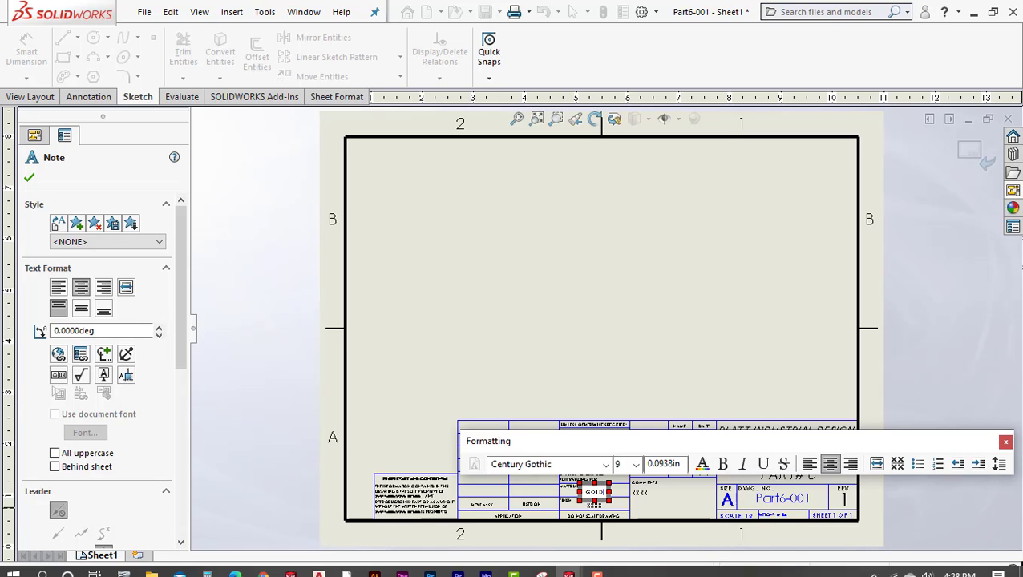
click(263, 567)
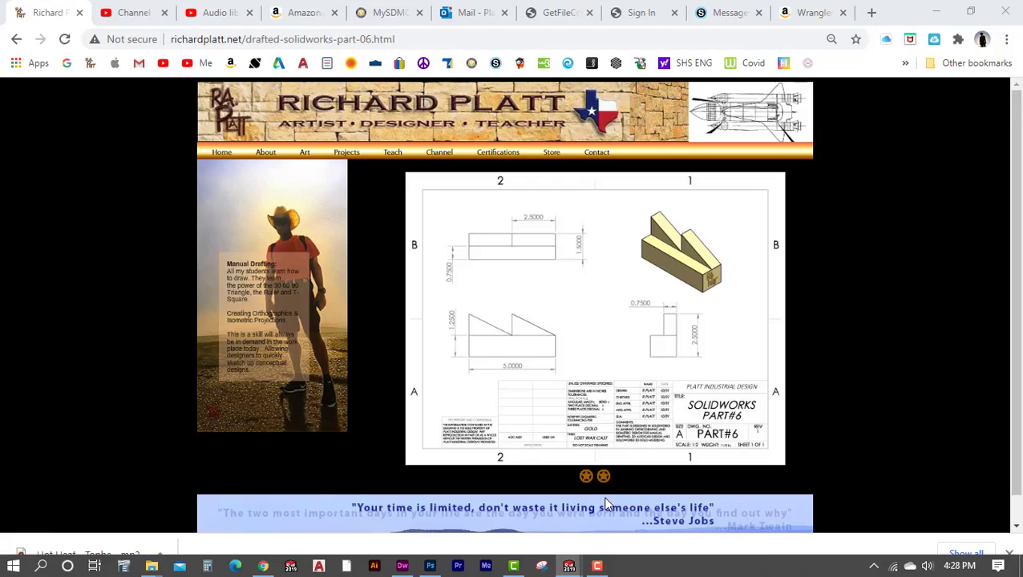
click(605, 499)
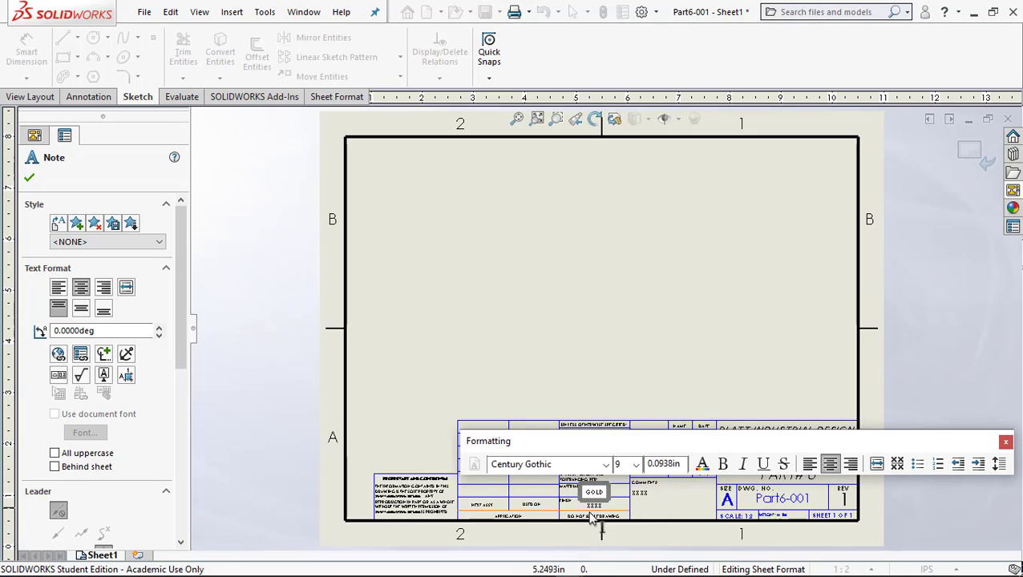
scroll(599, 513, up, 4)
scroll(606, 409, down, 10)
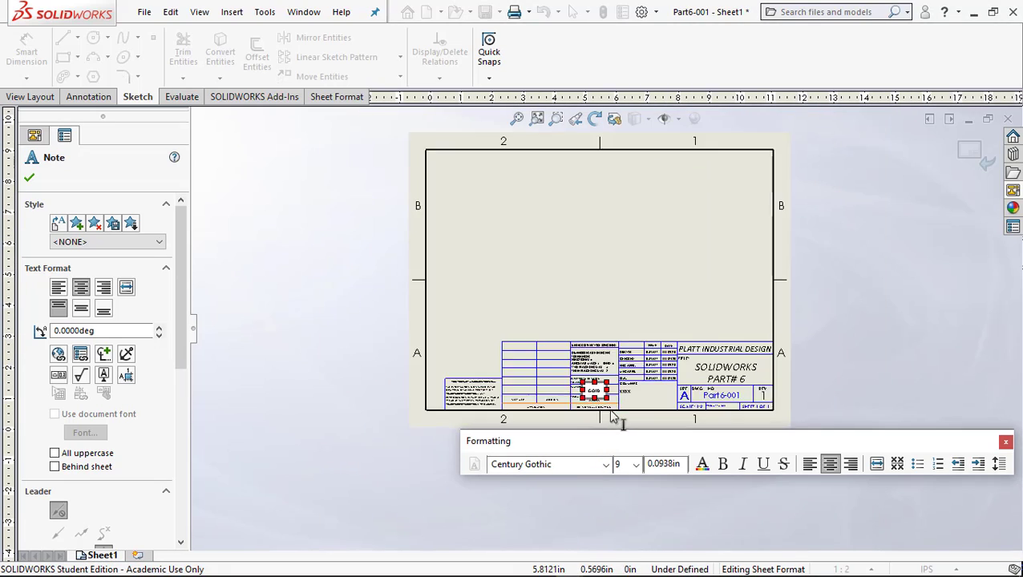
click(555, 384)
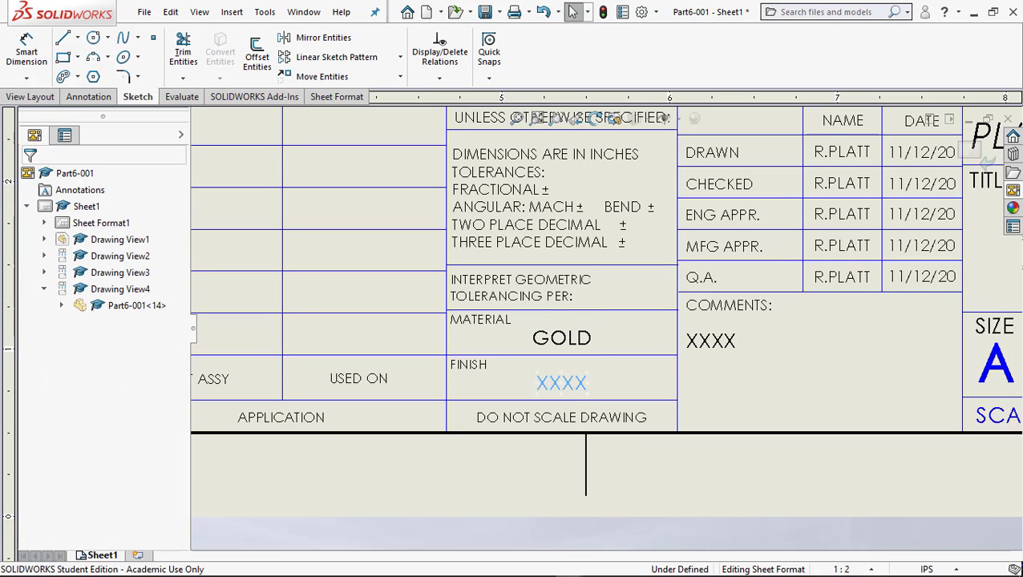
double_click(559, 384)
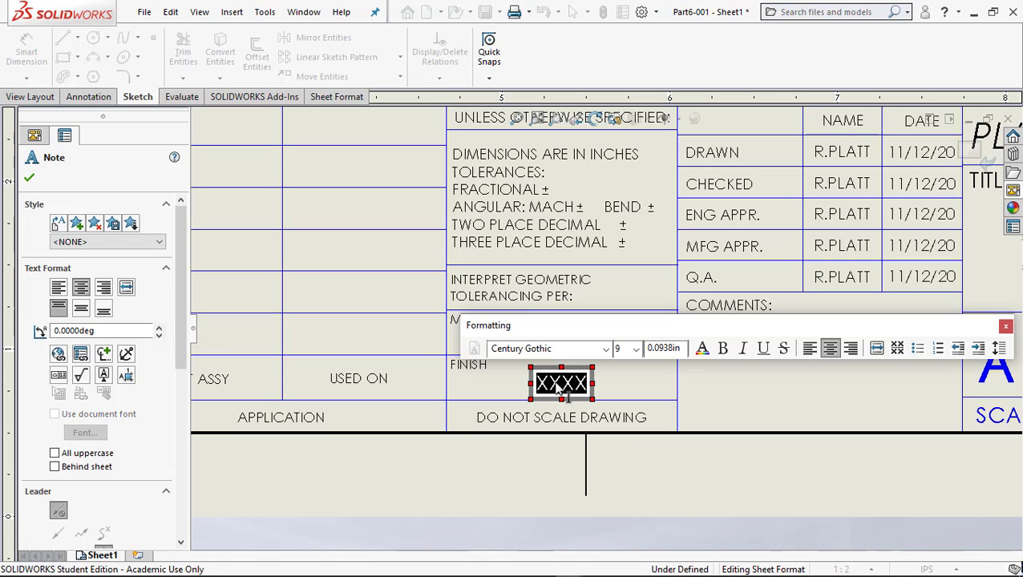
text(LOST WA)
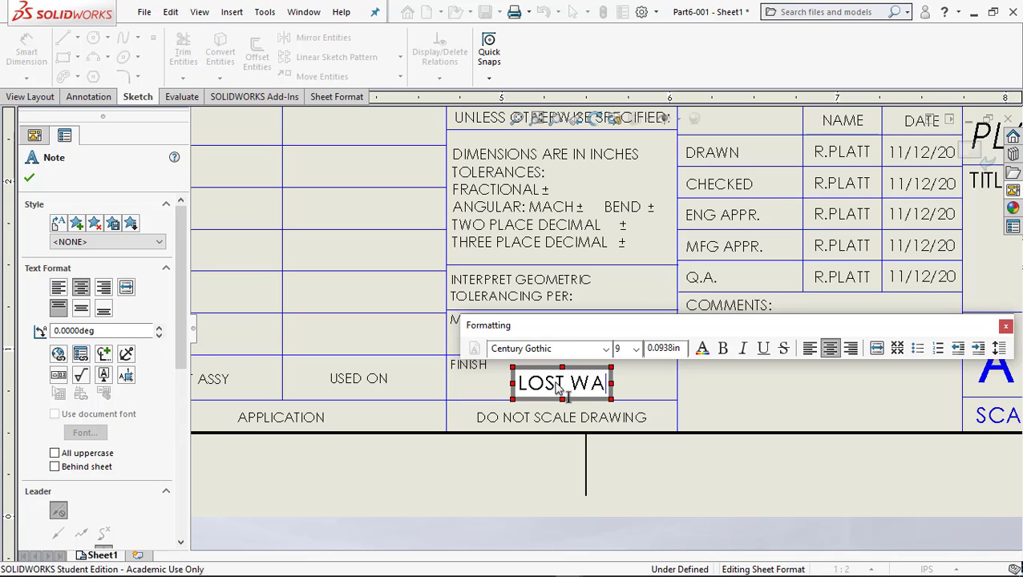
text(X)
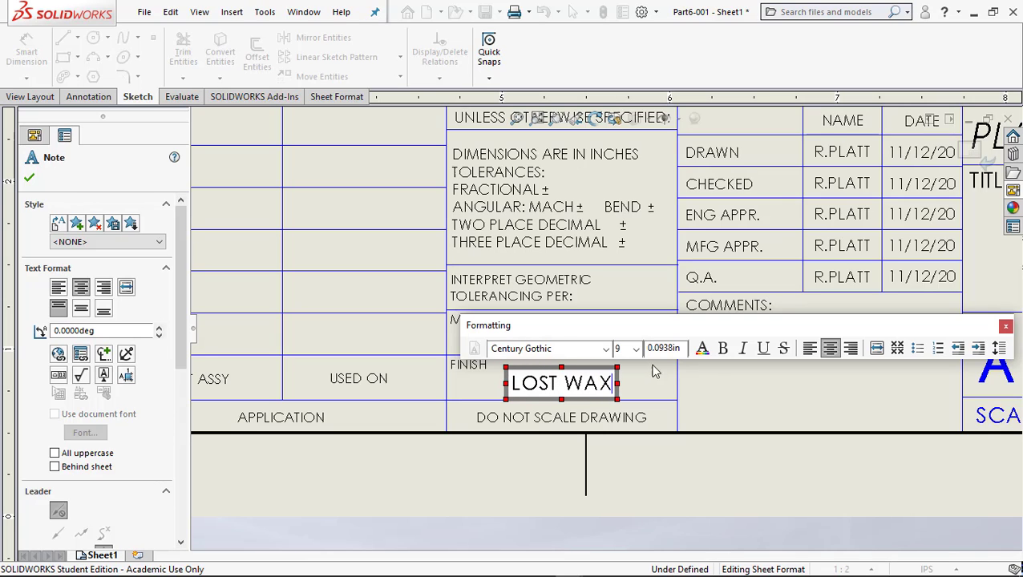
click(714, 385)
Check the reference drawing in Chrome and replace the title block's comments placeholder in SOLIDWORKS with "THIS PART WAS DESIGNED FOR MY ENGINEERING PORTFOLIO." on three lines.
click(711, 346)
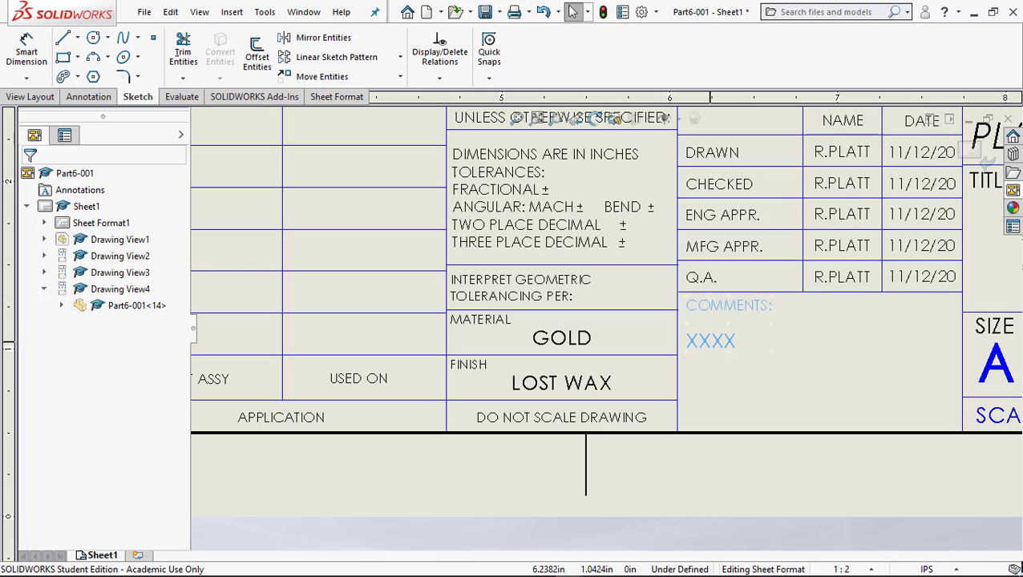
double_click(714, 345)
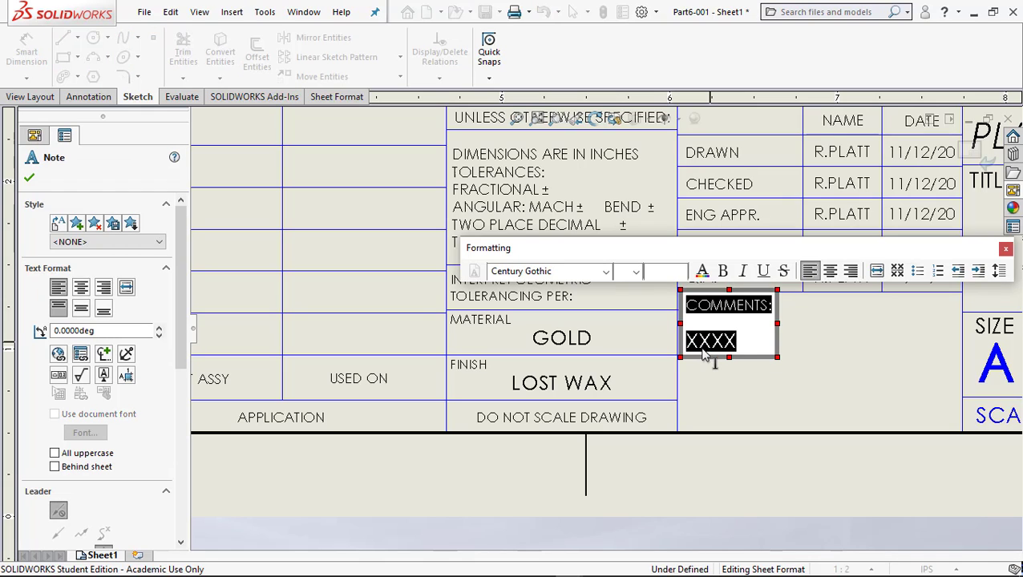
click(703, 345)
drag(686, 343, 754, 348)
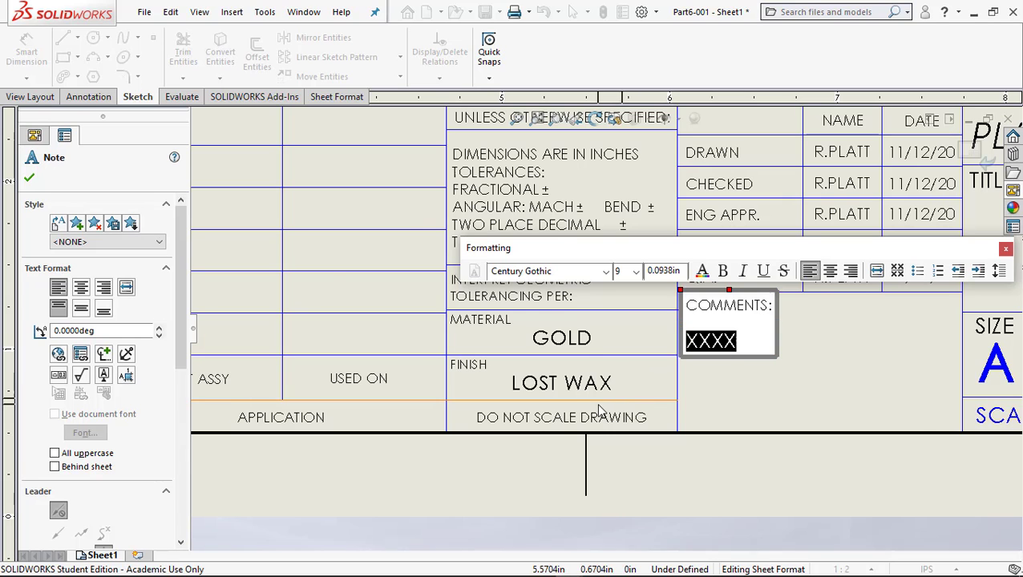
key(alt+Tab)
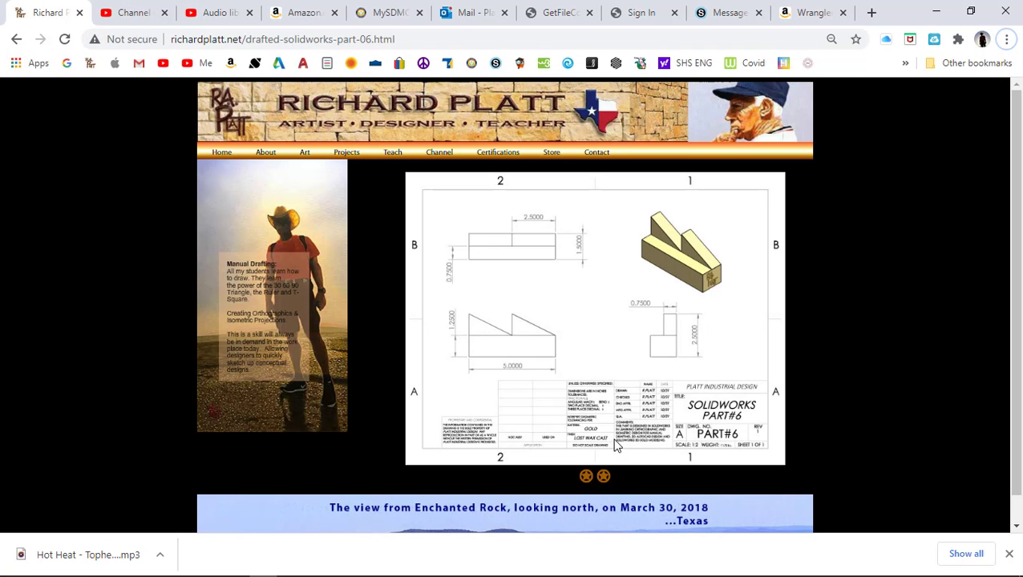
key(alt+Tab)
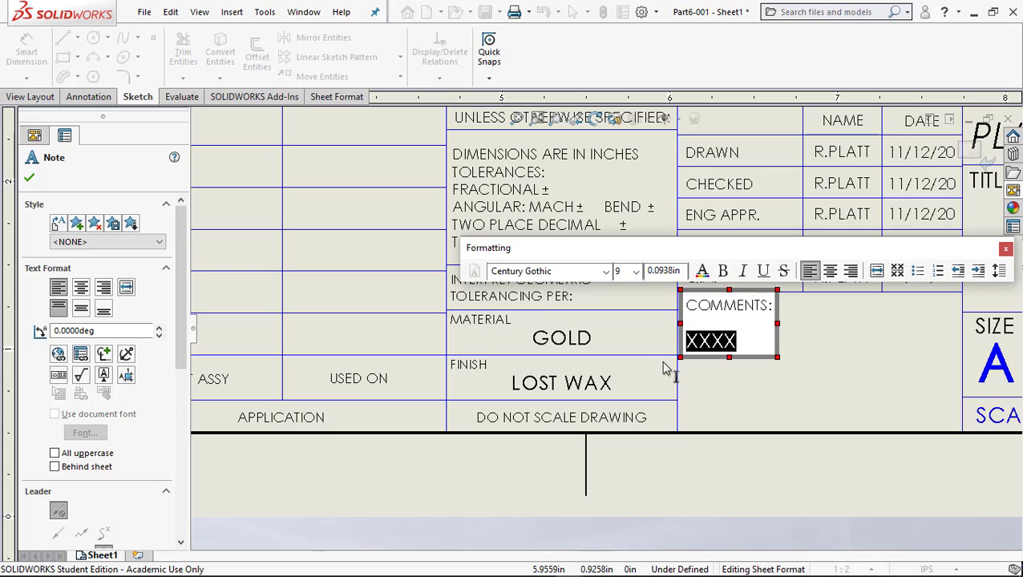
text(IS)
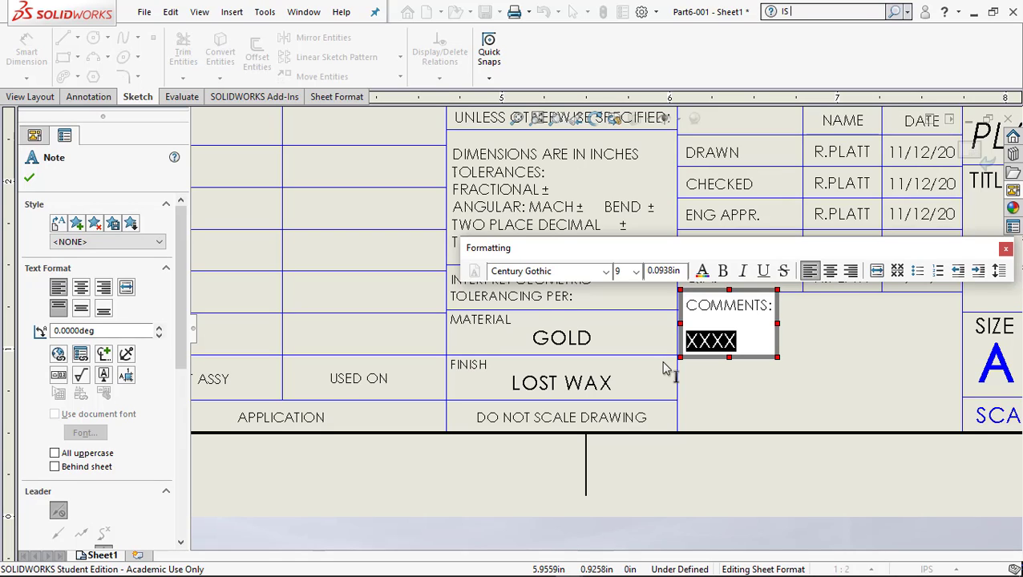
click(700, 344)
drag(689, 341, 735, 342)
text(THIS )
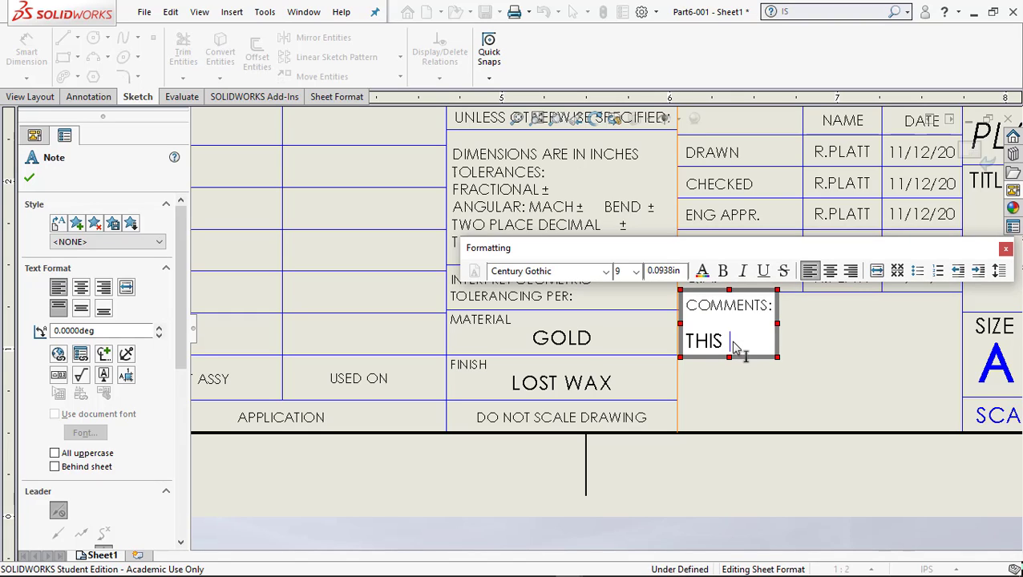
text(PART WAS)
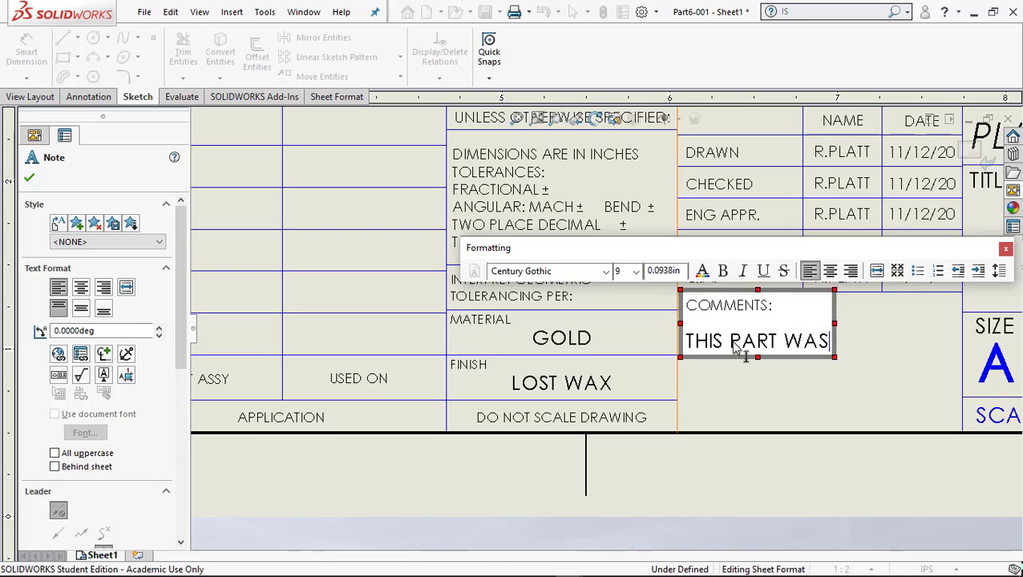
text( DESIGNED)
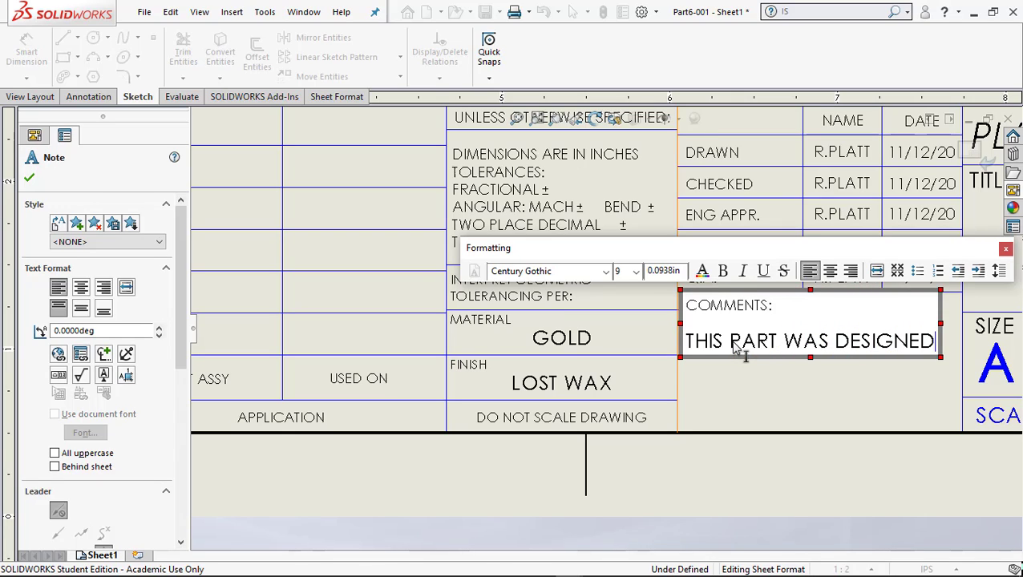
key(Return)
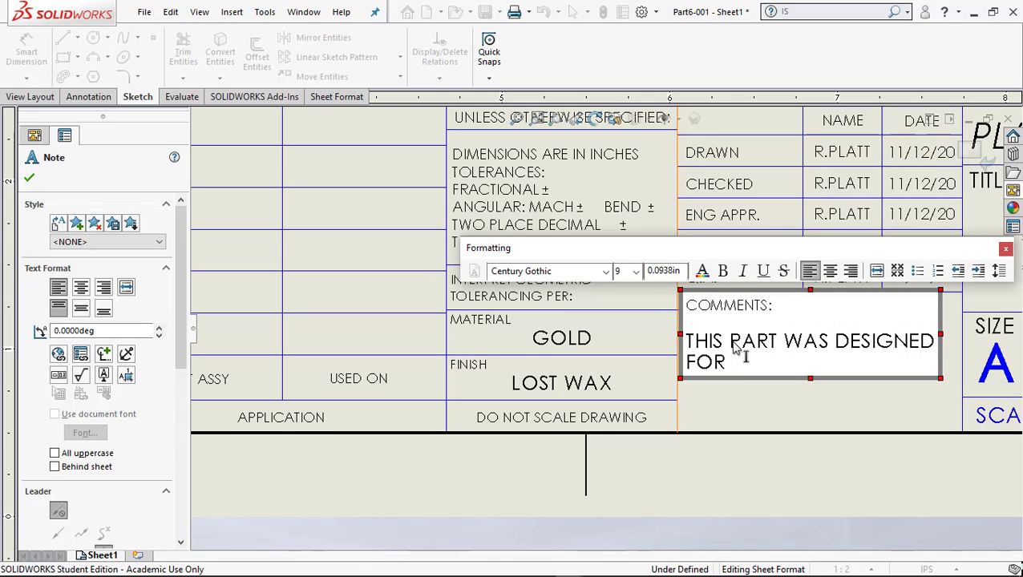
text(FOR MY ENGINEERING)
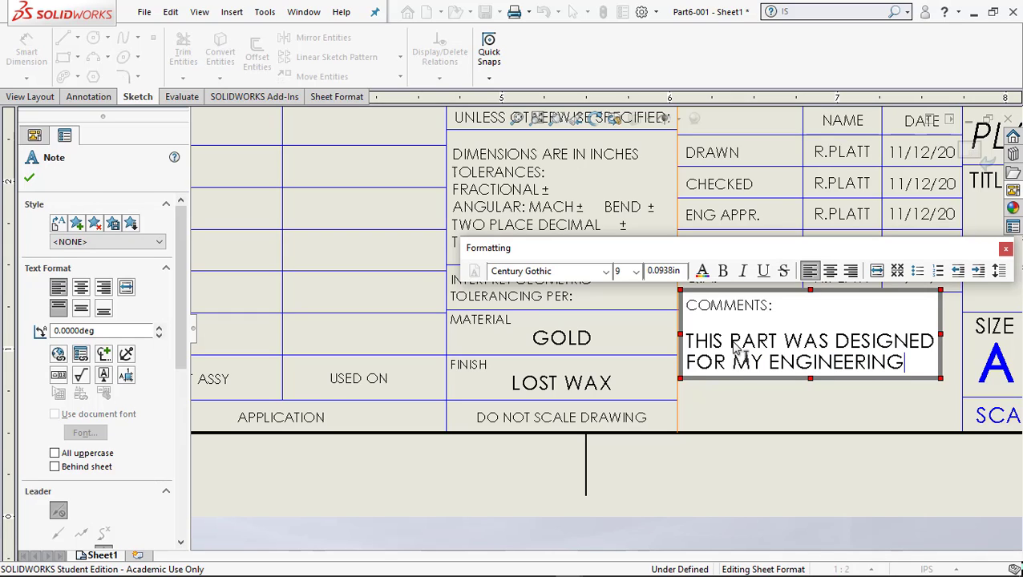
key(Return)
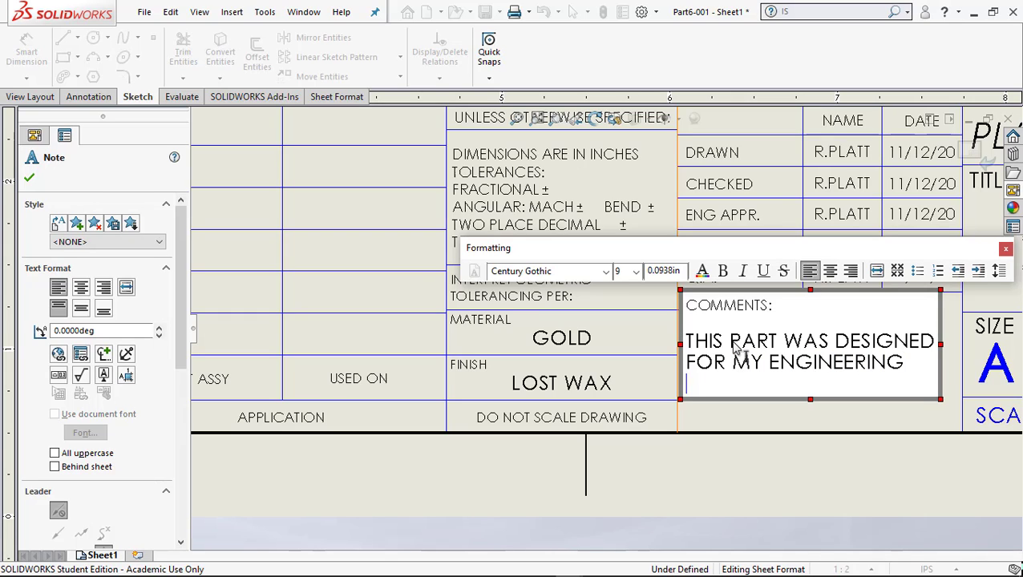
text(PORTFOLIO.)
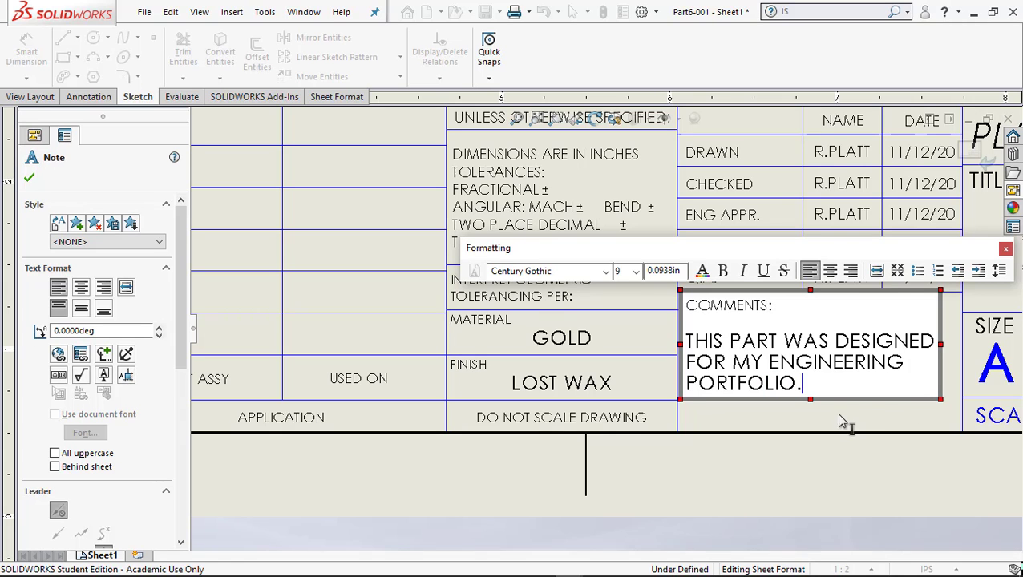
click(843, 454)
Switch to the Part6-001.SLDPRT part window and look up the part's mass with Mass Properties.
mouse_move(874, 471)
middle_down()
mouse_move(727, 450)
mouse_move(354, 427)
mouse_move(363, 426)
middle_up()
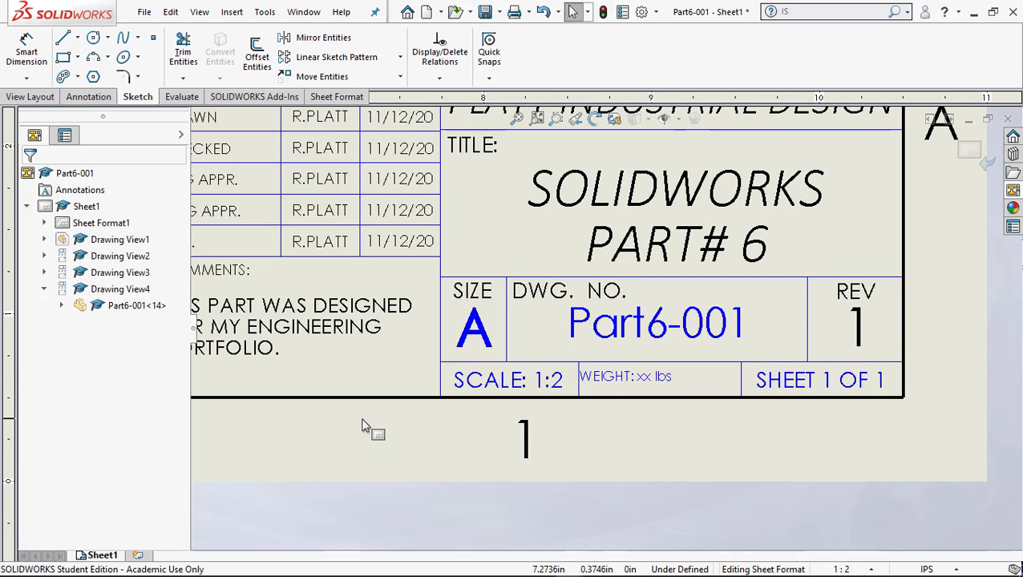
click(306, 13)
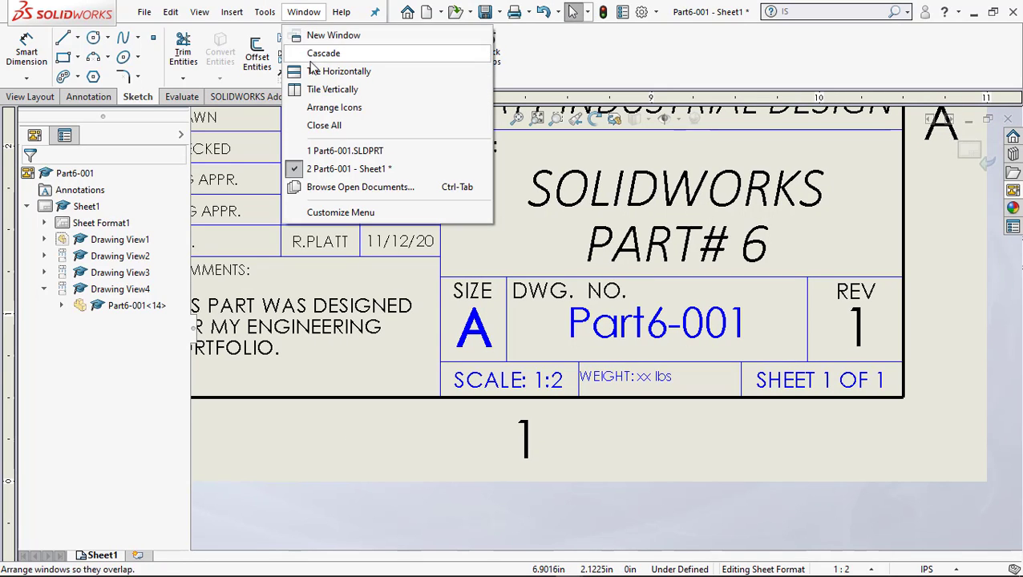
click(321, 151)
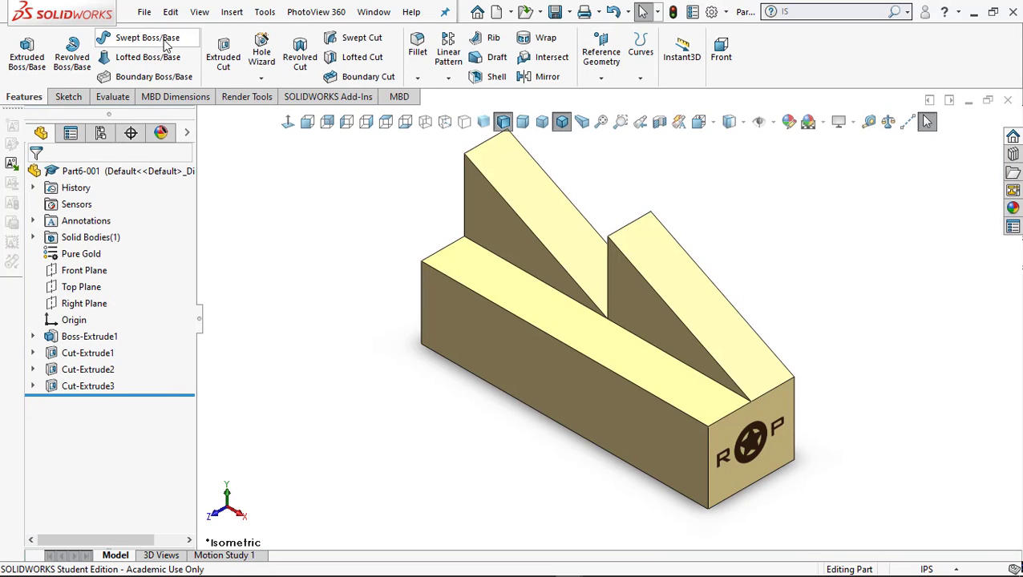
click(112, 97)
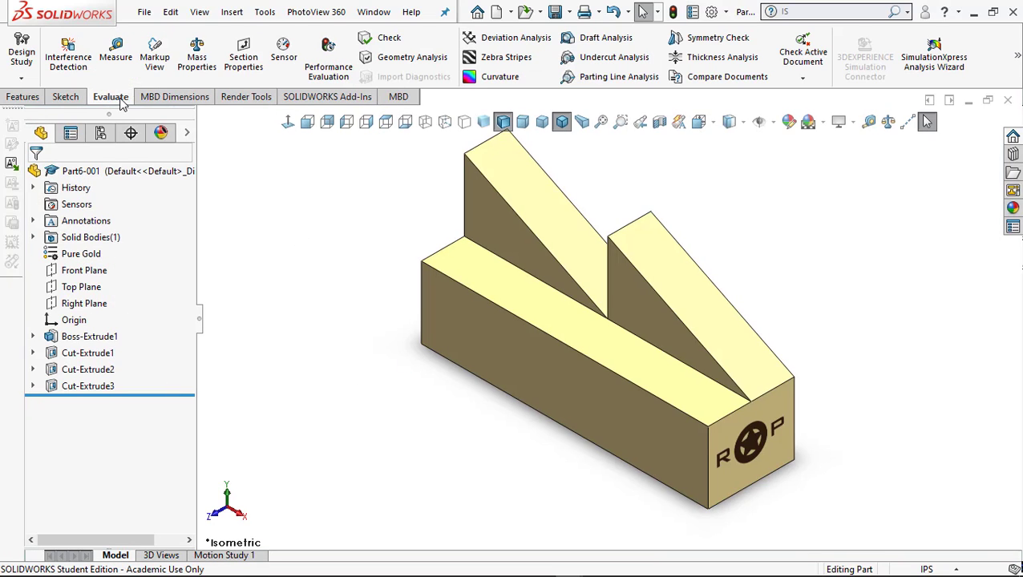
click(198, 55)
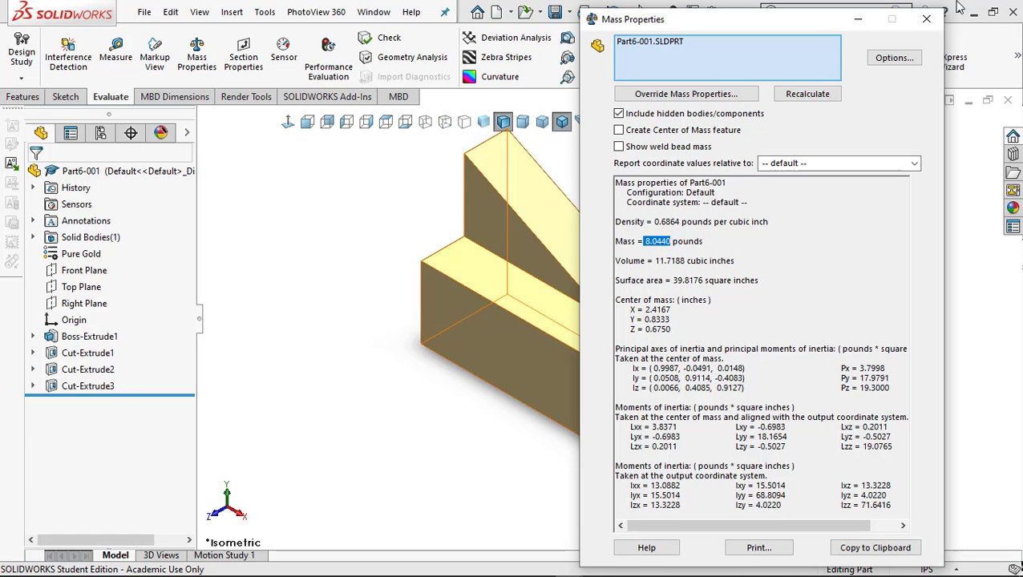
click(926, 18)
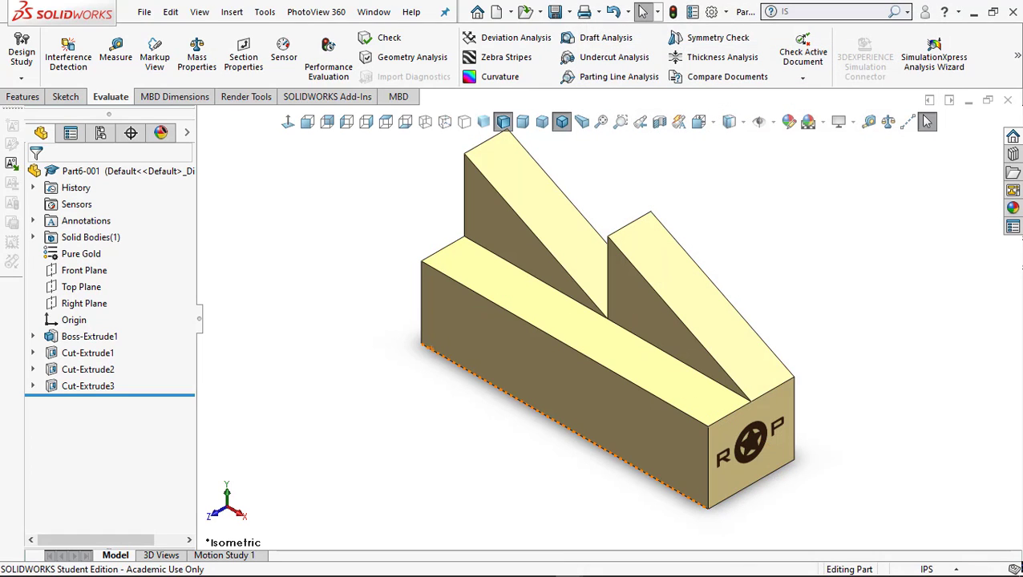
Return to the drawing, set the title block's weight to 8.0440 lbs, and reduce the value's font size to 5.
mouse_move(569, 566)
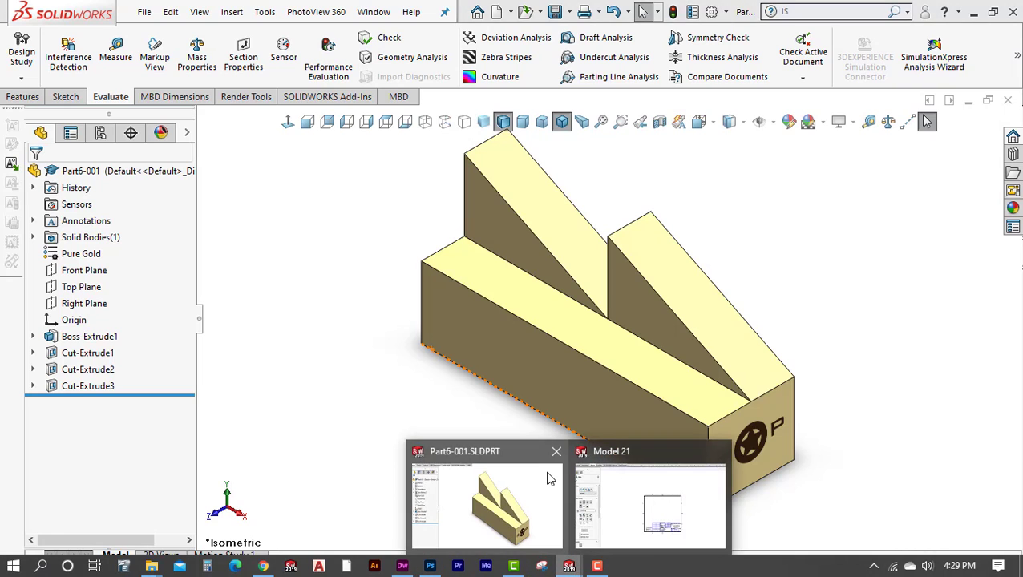
click(605, 483)
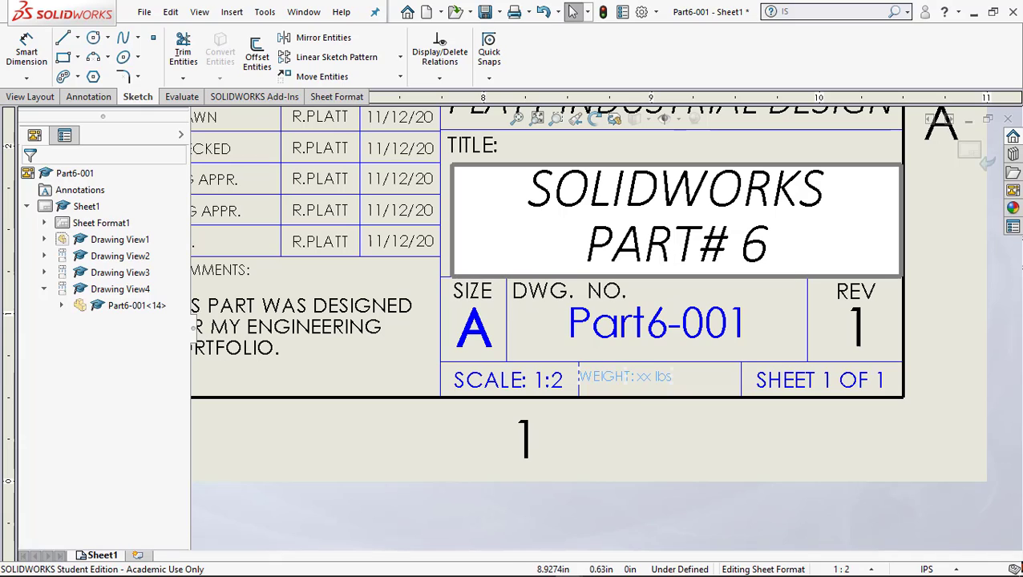
click(644, 377)
double_click(644, 377)
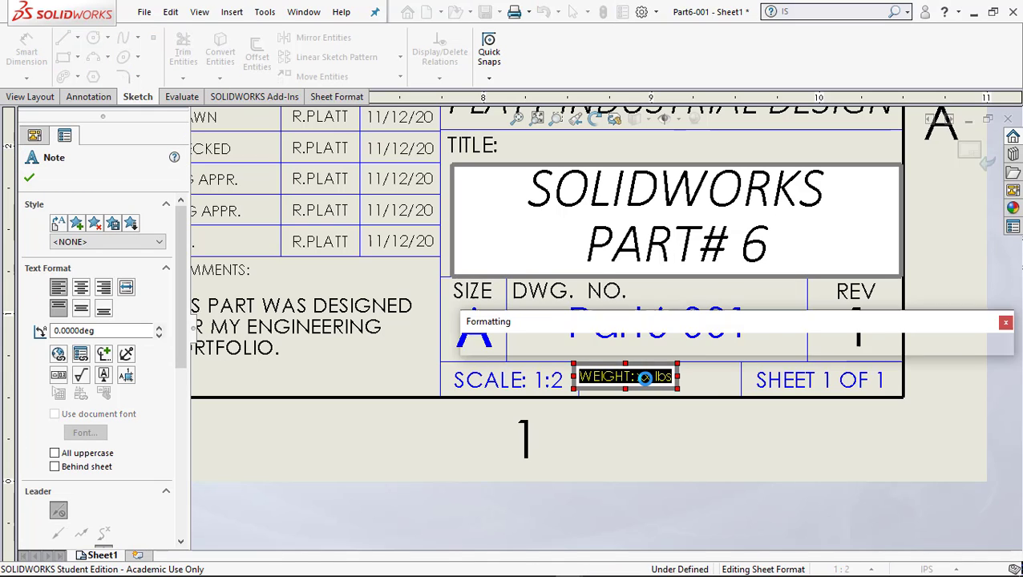
text(8.0440)
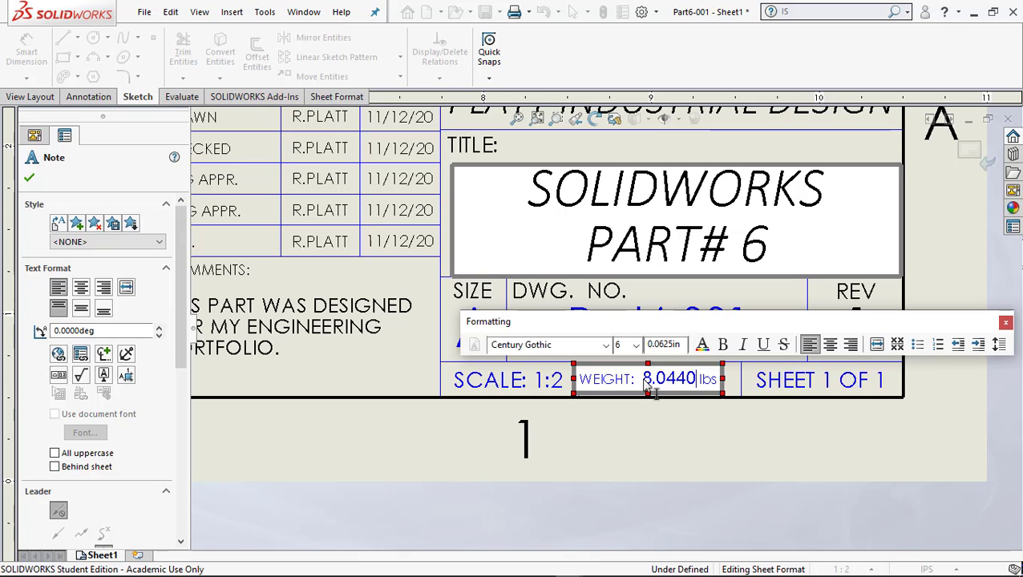
double_click(648, 382)
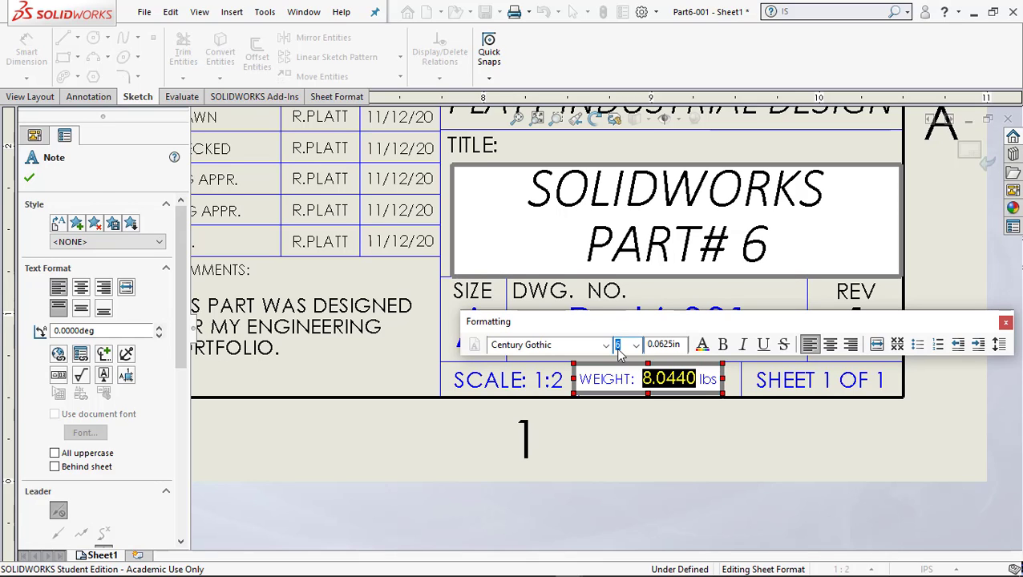
key(Return)
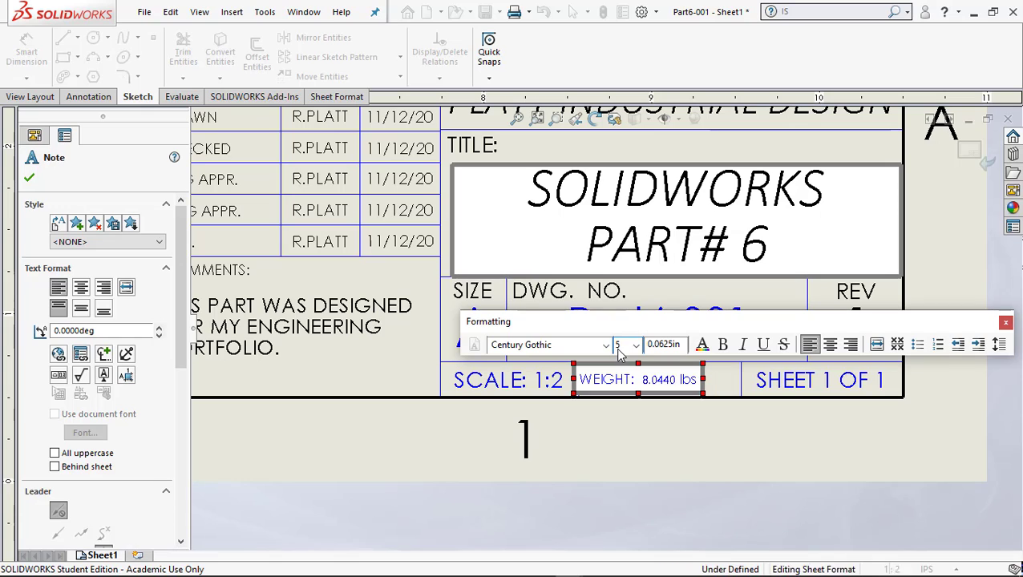
click(555, 393)
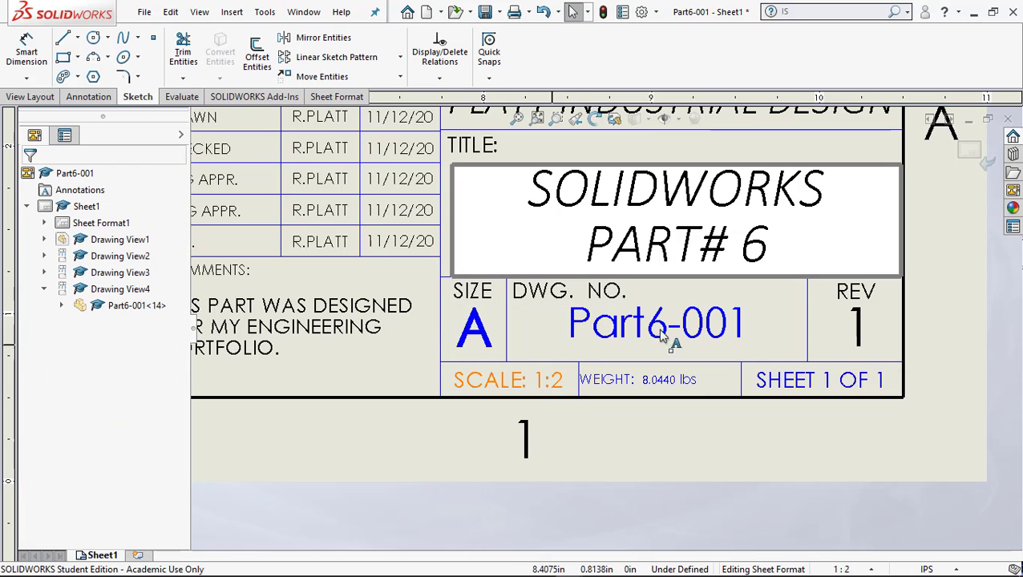
Return from sheet format to sheet editing and save the drawing as Part6-001.SLDDRW in the solidworks folder.
key(f)
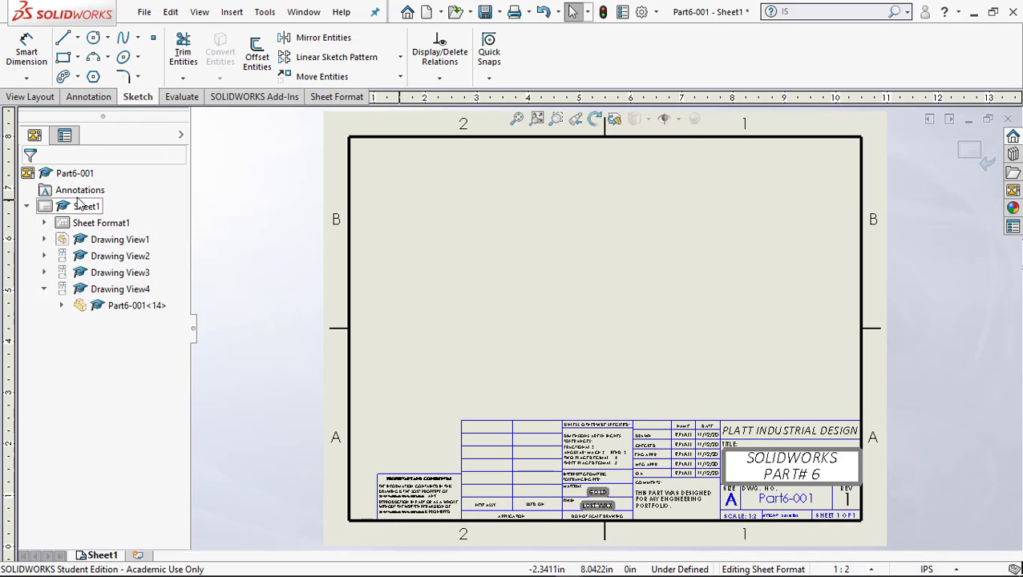
right_click(90, 223)
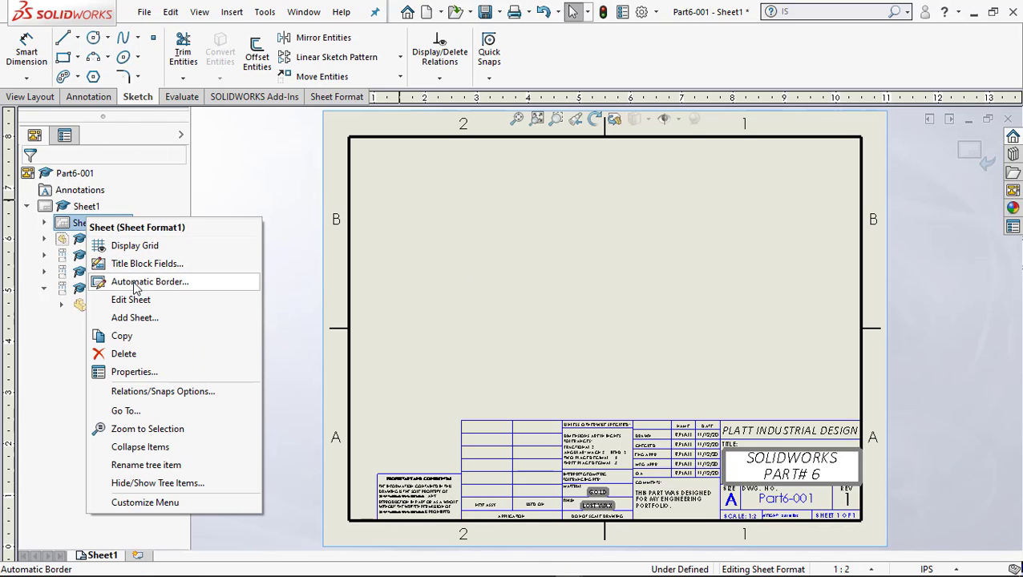
click(131, 300)
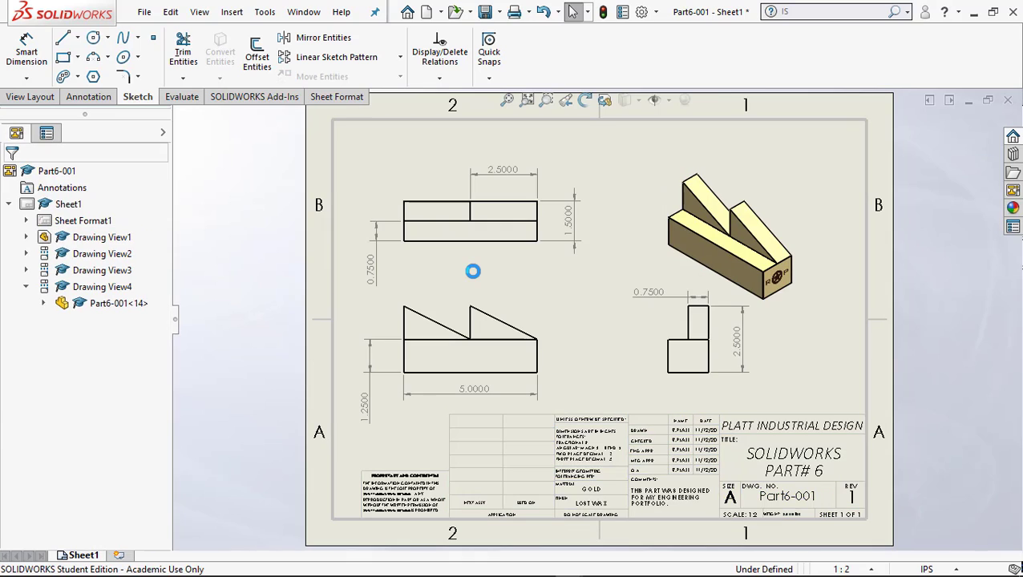
click(499, 14)
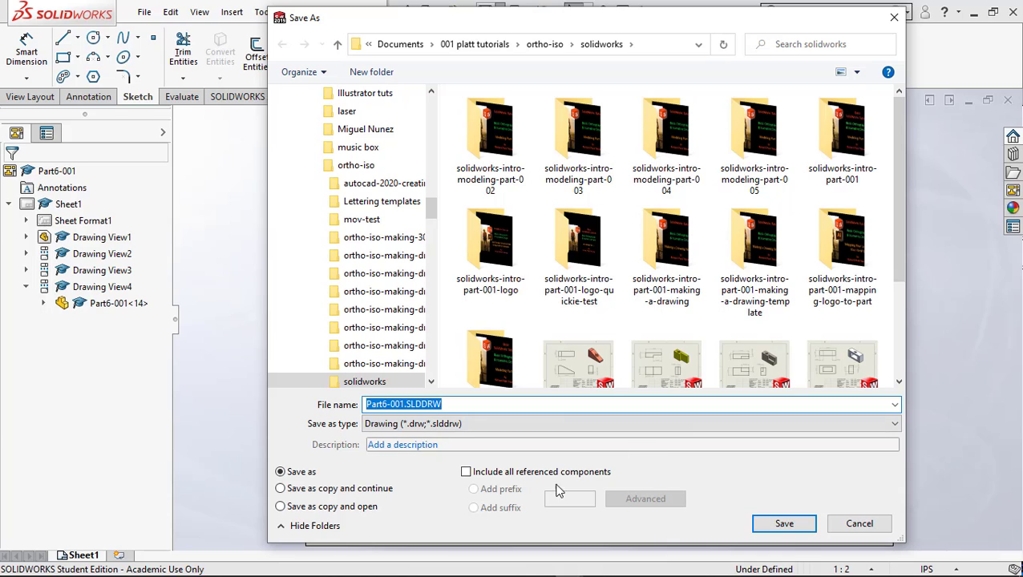
click(784, 524)
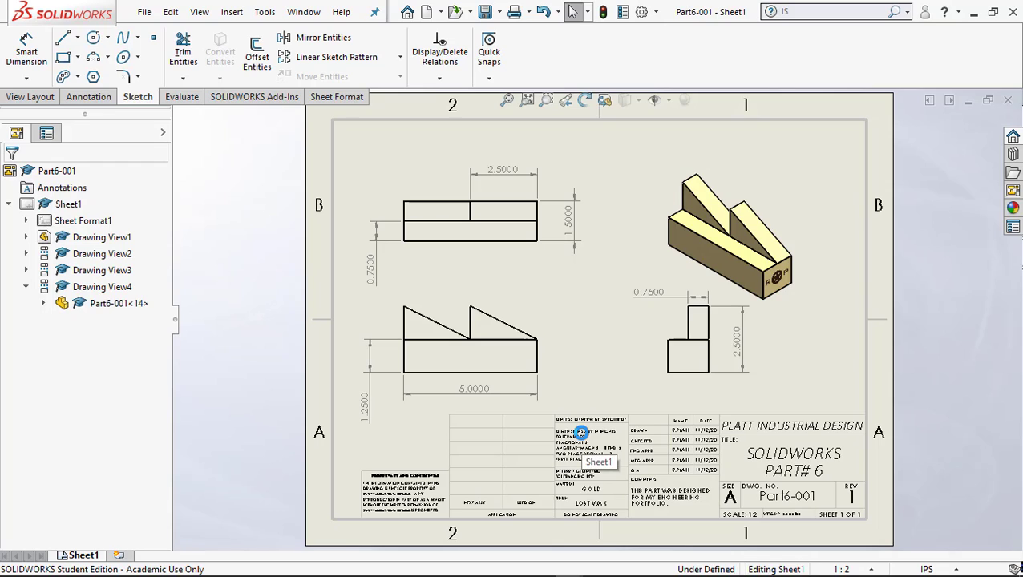
Save a copy of the drawing as Part6-001.PDF in Adobe Portable Document Format in the solidworks folder.
click(500, 12)
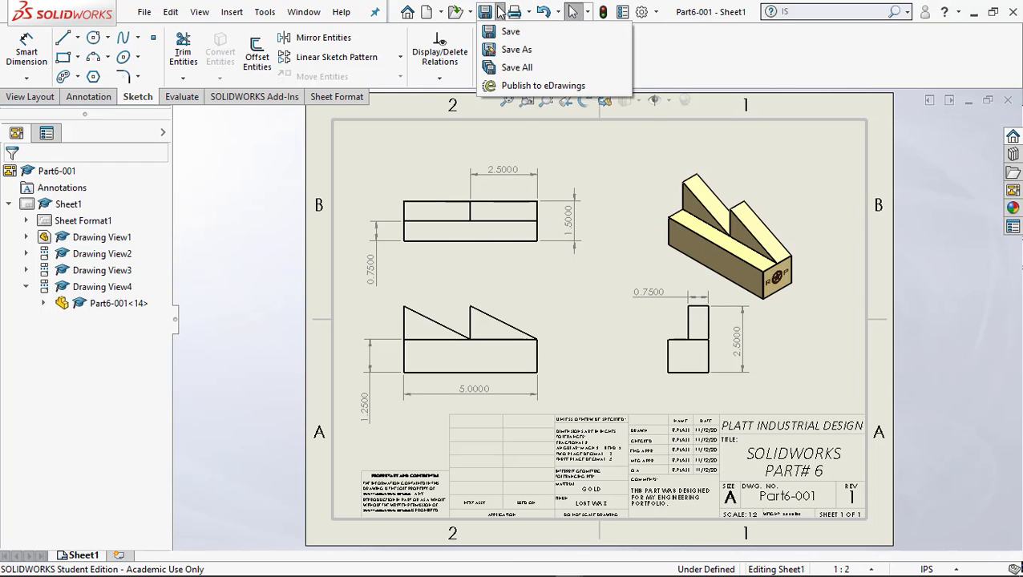
click(513, 50)
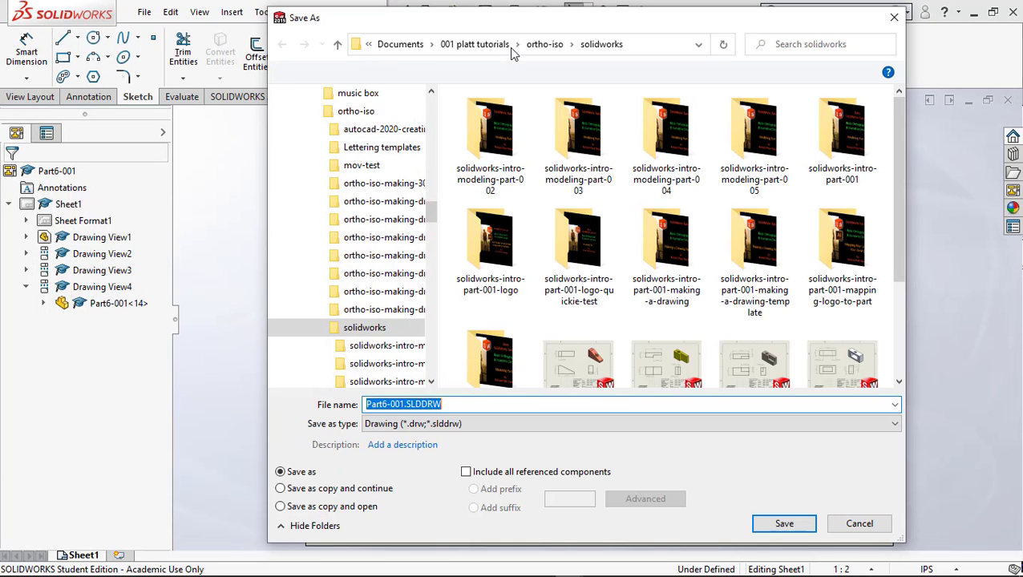
click(437, 424)
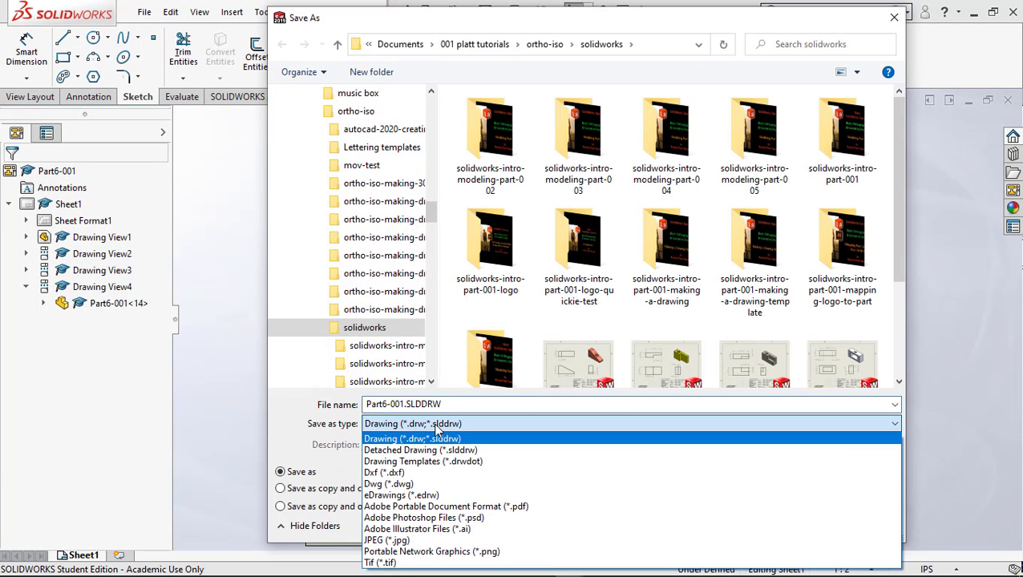
click(416, 506)
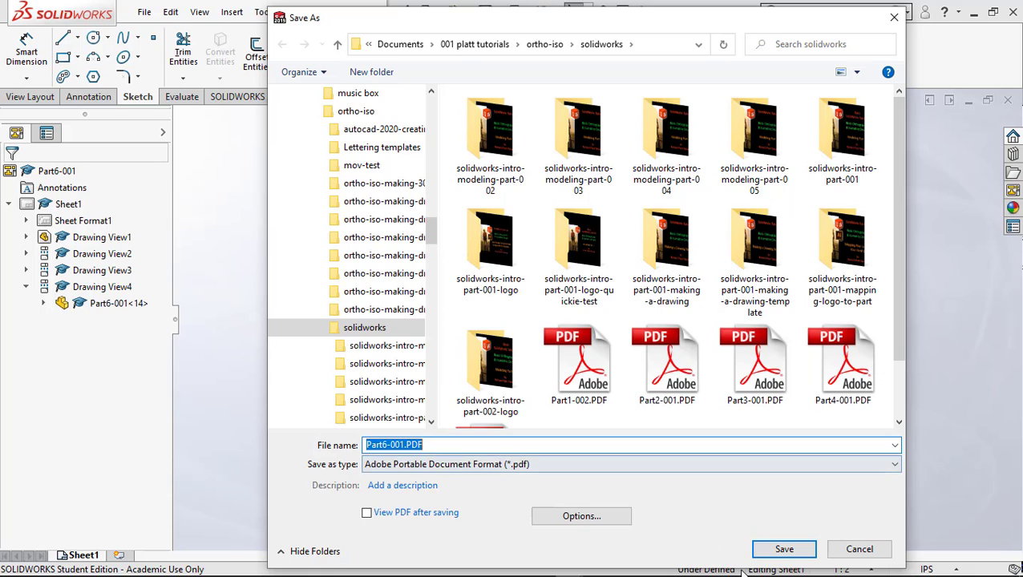
click(782, 550)
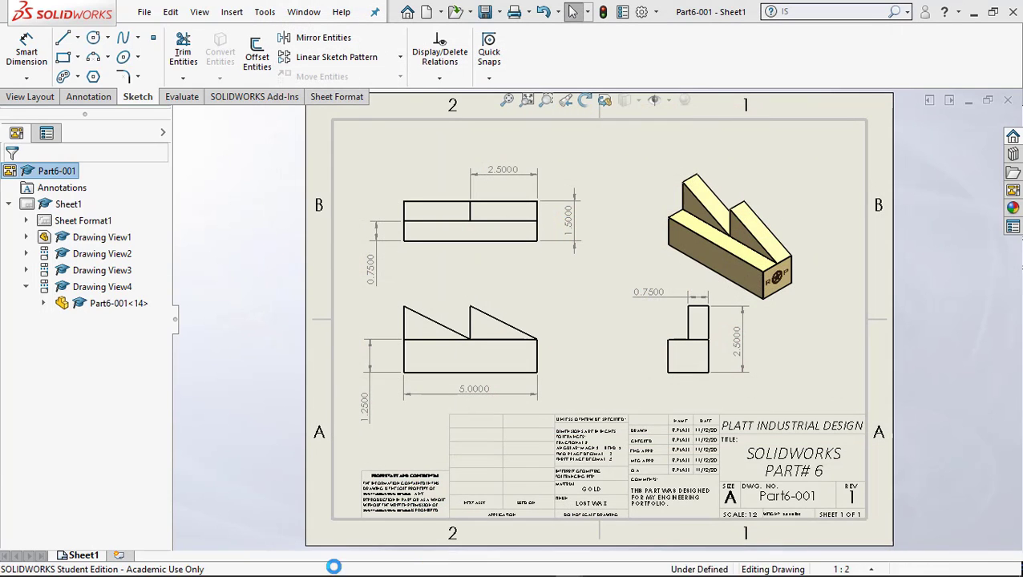
Switch to the solidworks folder in File Explorer, locate Part6-001.PDF, and open it in Adobe Acrobat Pro.
mouse_move(154, 567)
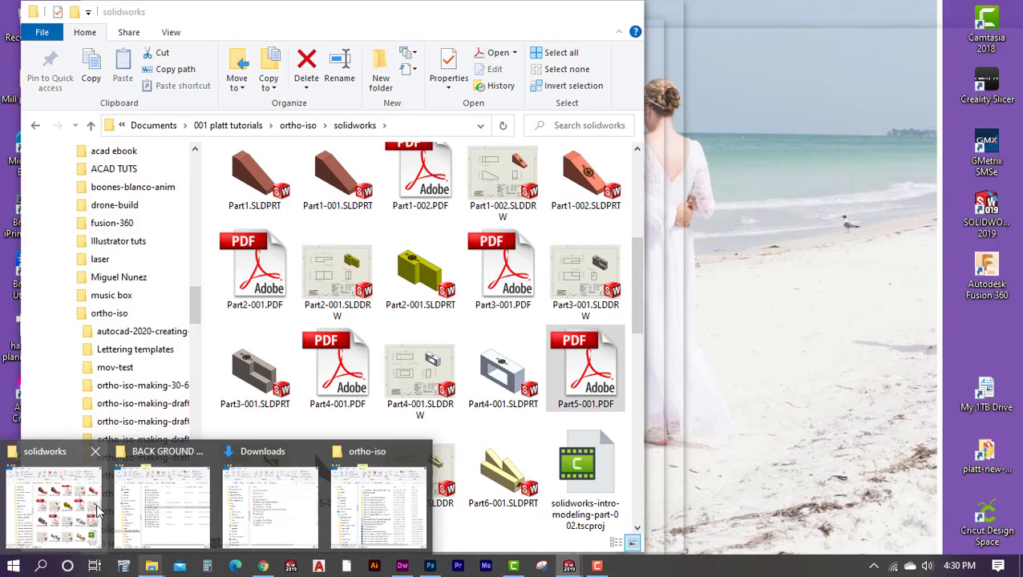
click(54, 504)
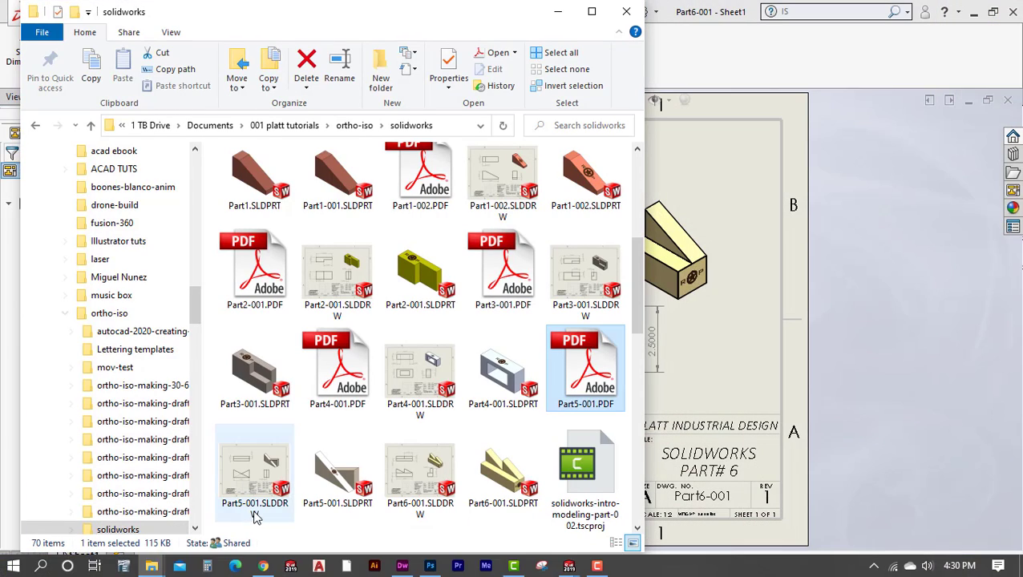
scroll(393, 434, down, 5)
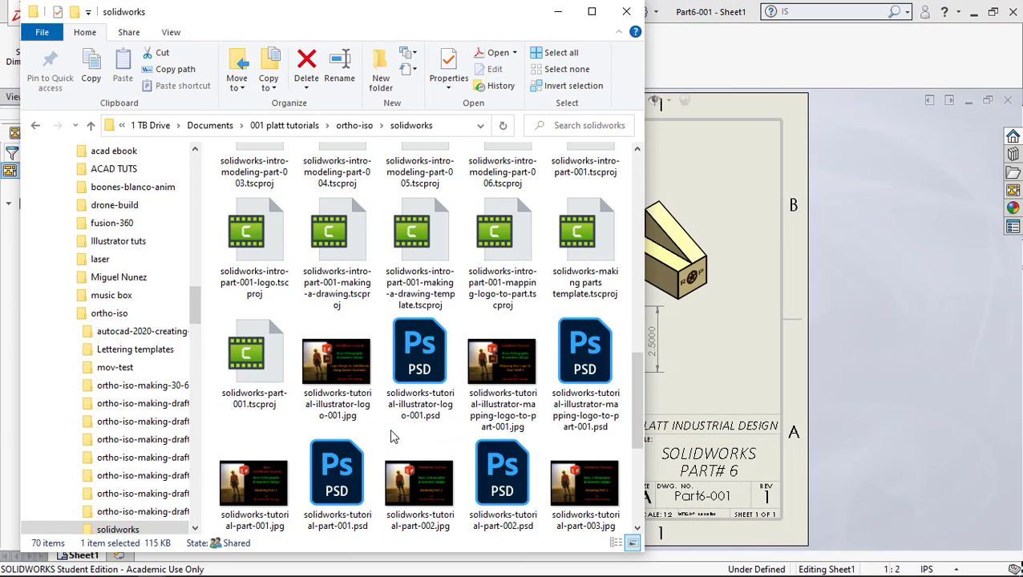
scroll(393, 434, up, 4)
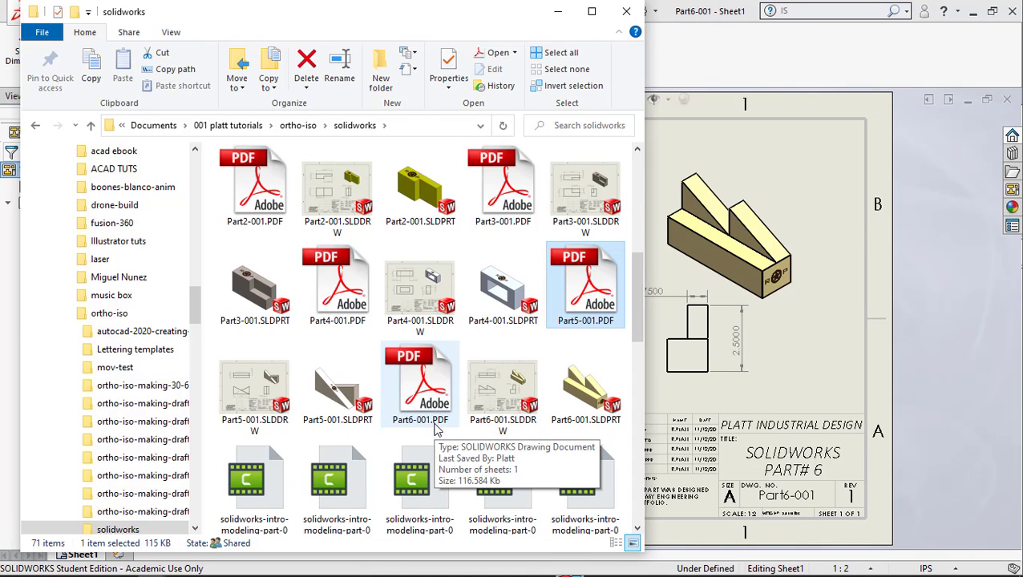
click(428, 409)
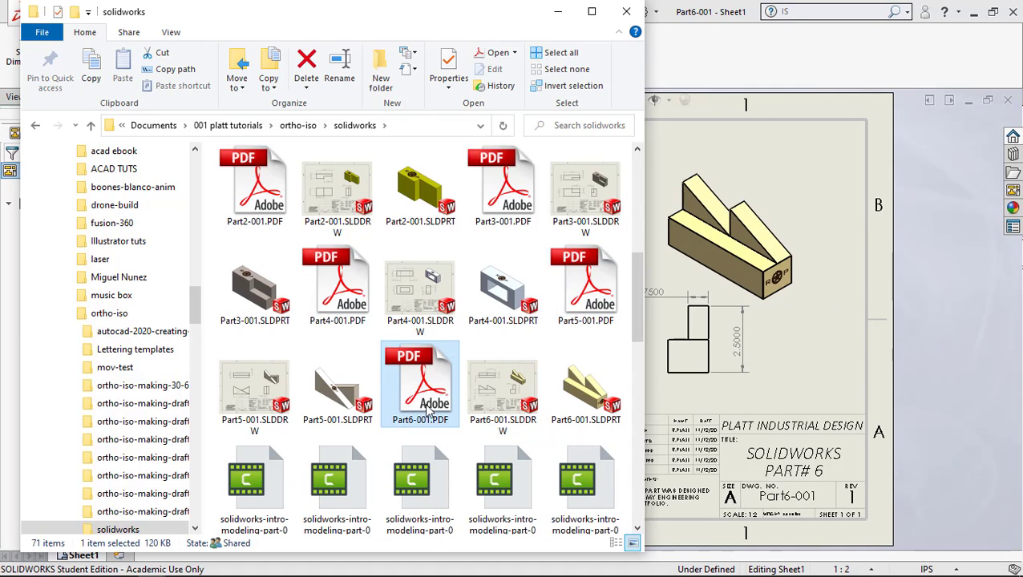
double_click(428, 409)
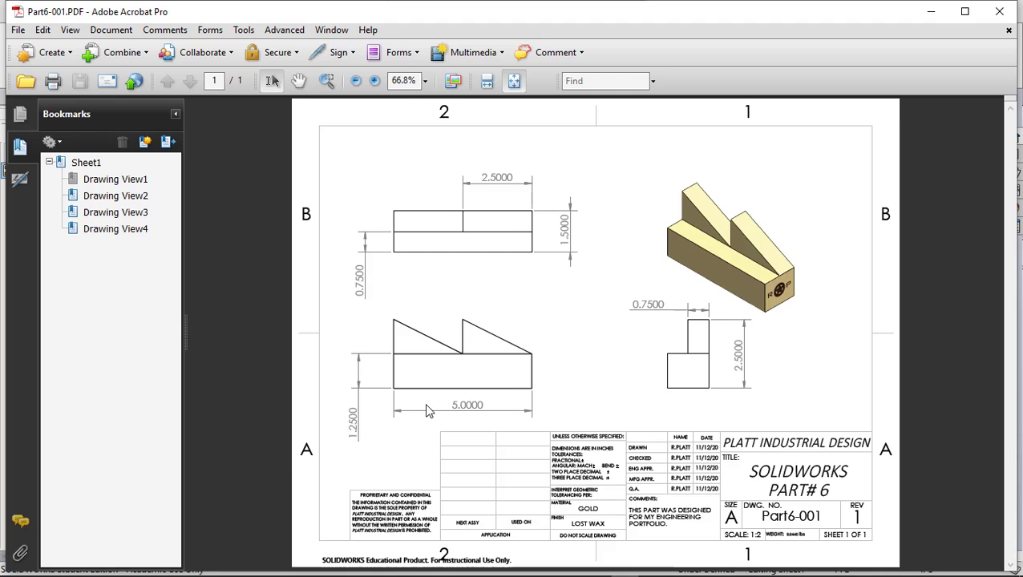
Print all of the PDF with the current print settings, close Acrobat, and return to the drawing in SOLIDWORKS.
click(16, 29)
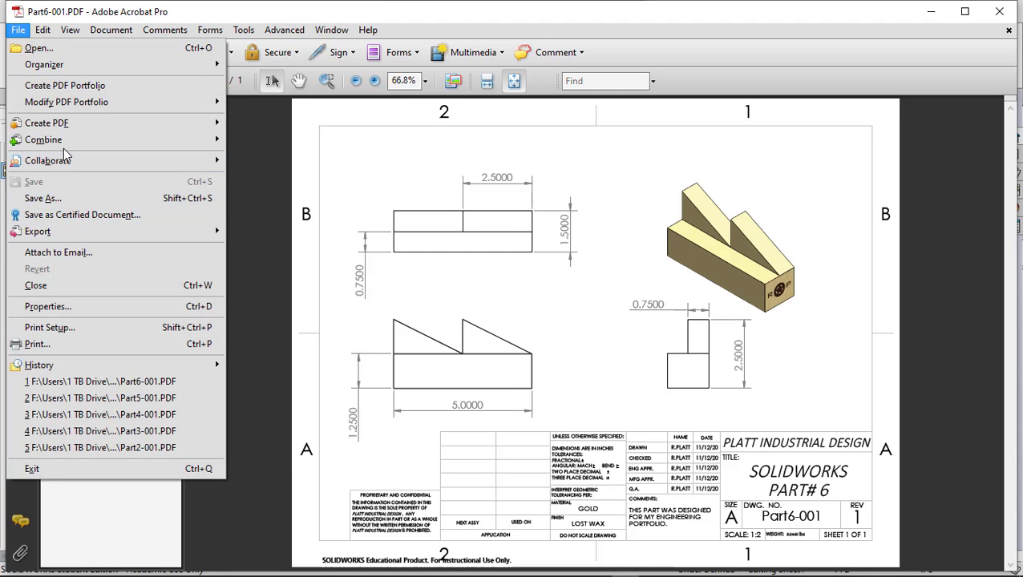
click(36, 344)
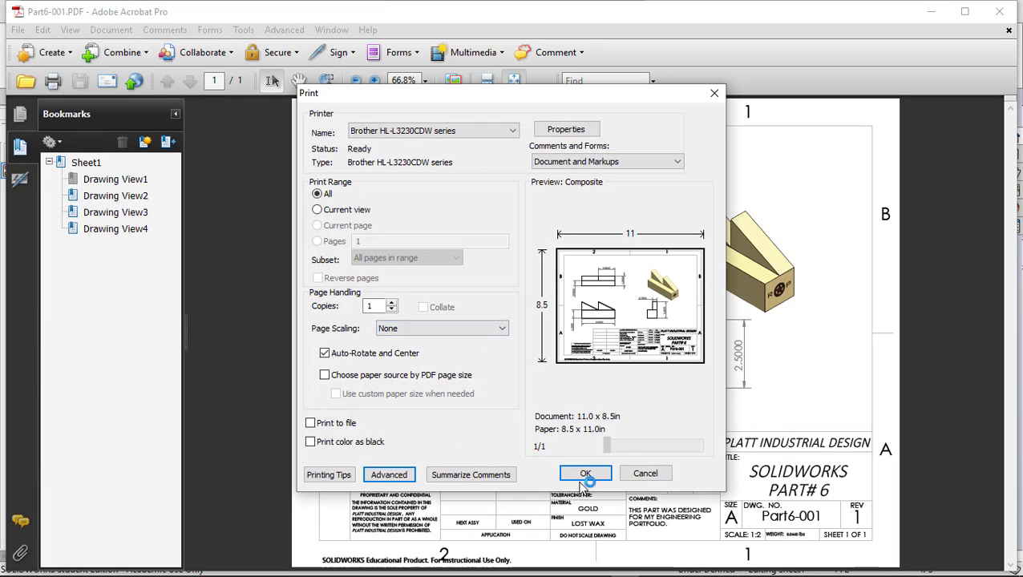
click(585, 474)
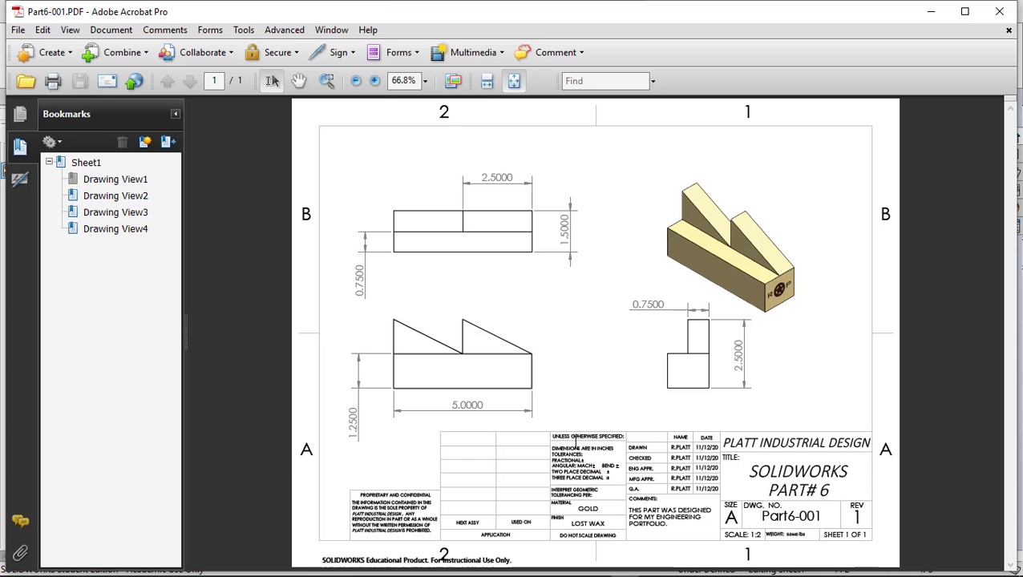
click(1000, 12)
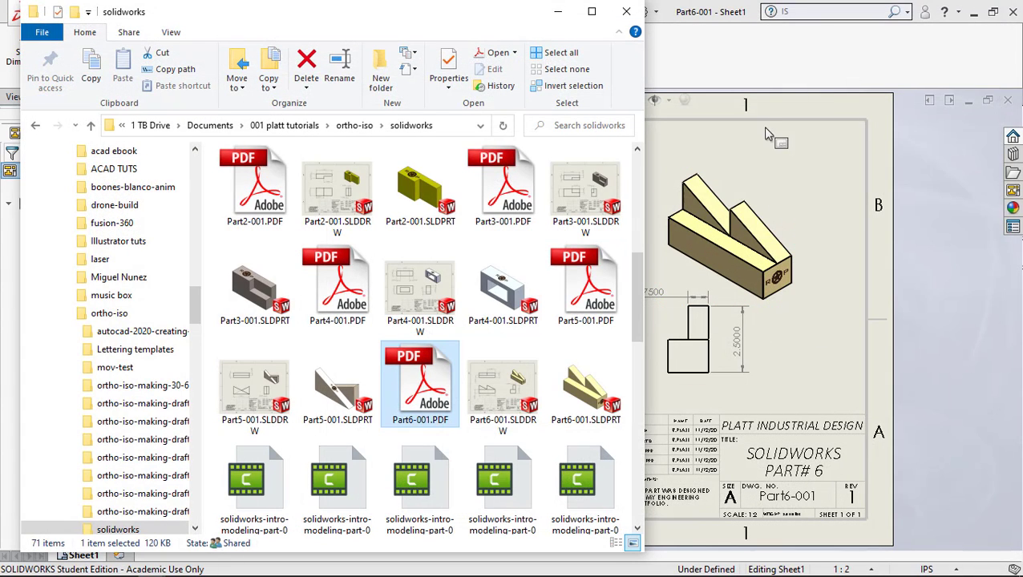
click(735, 10)
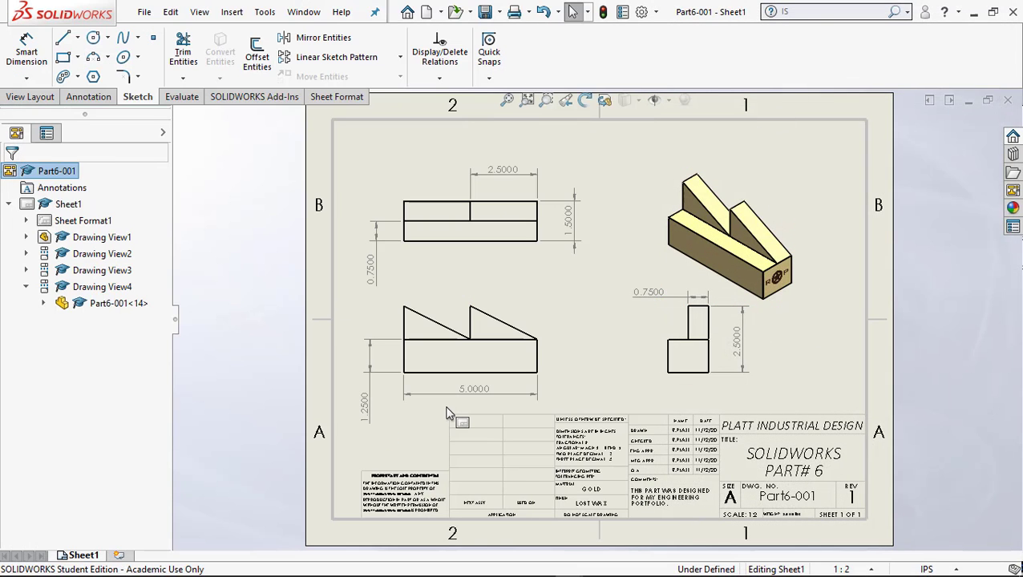